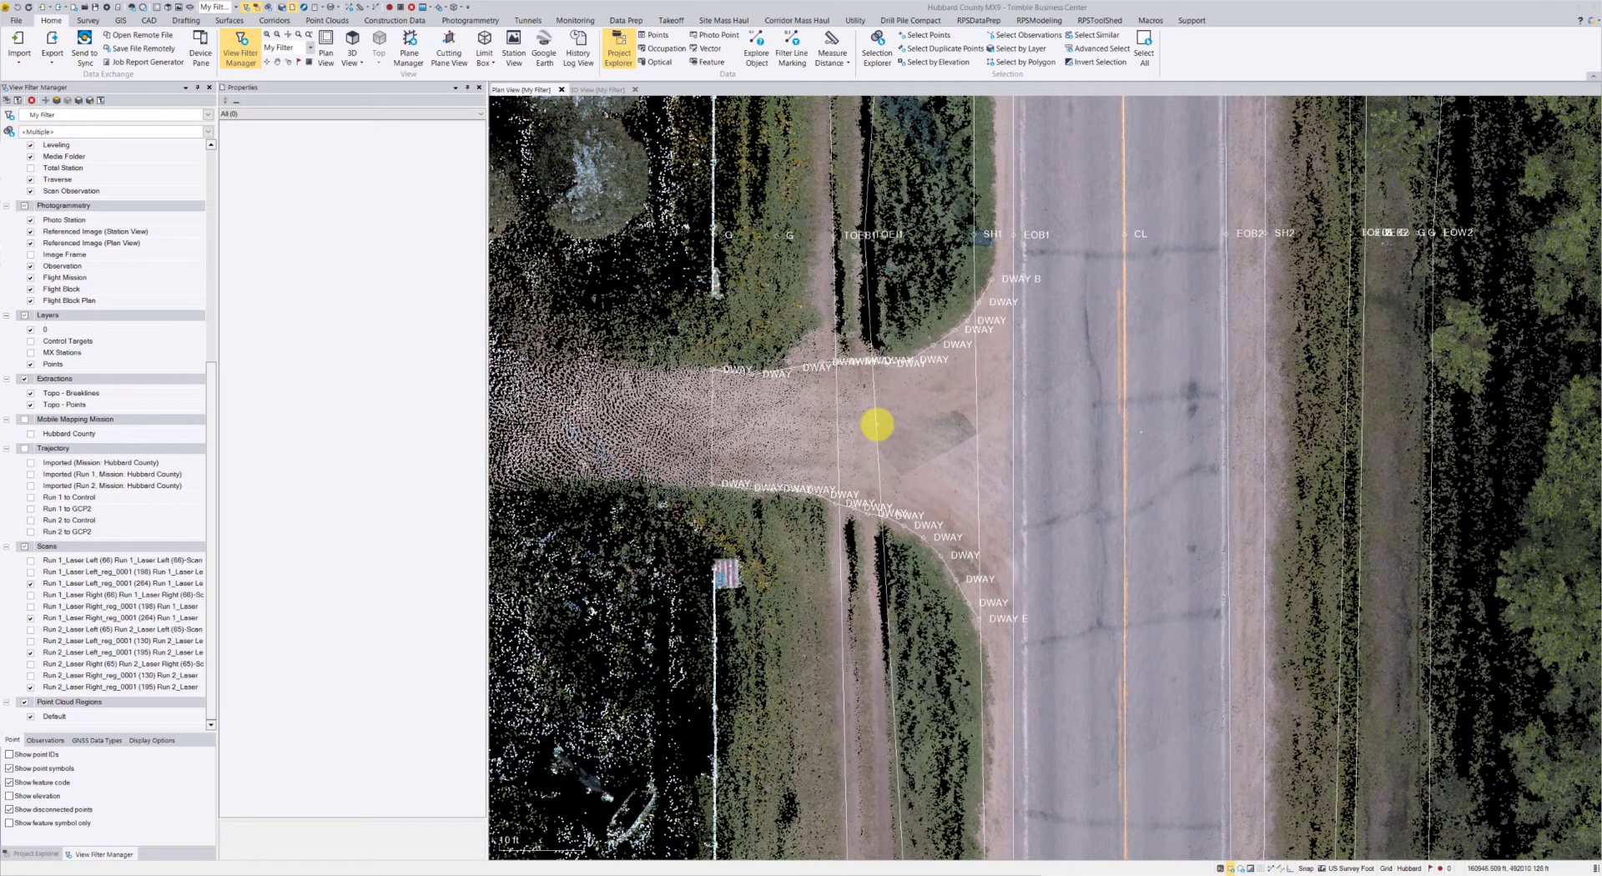
List all available CAD commands with ? in the F3 CAD Command Line and scroll through them.
mouse_move(876, 425)
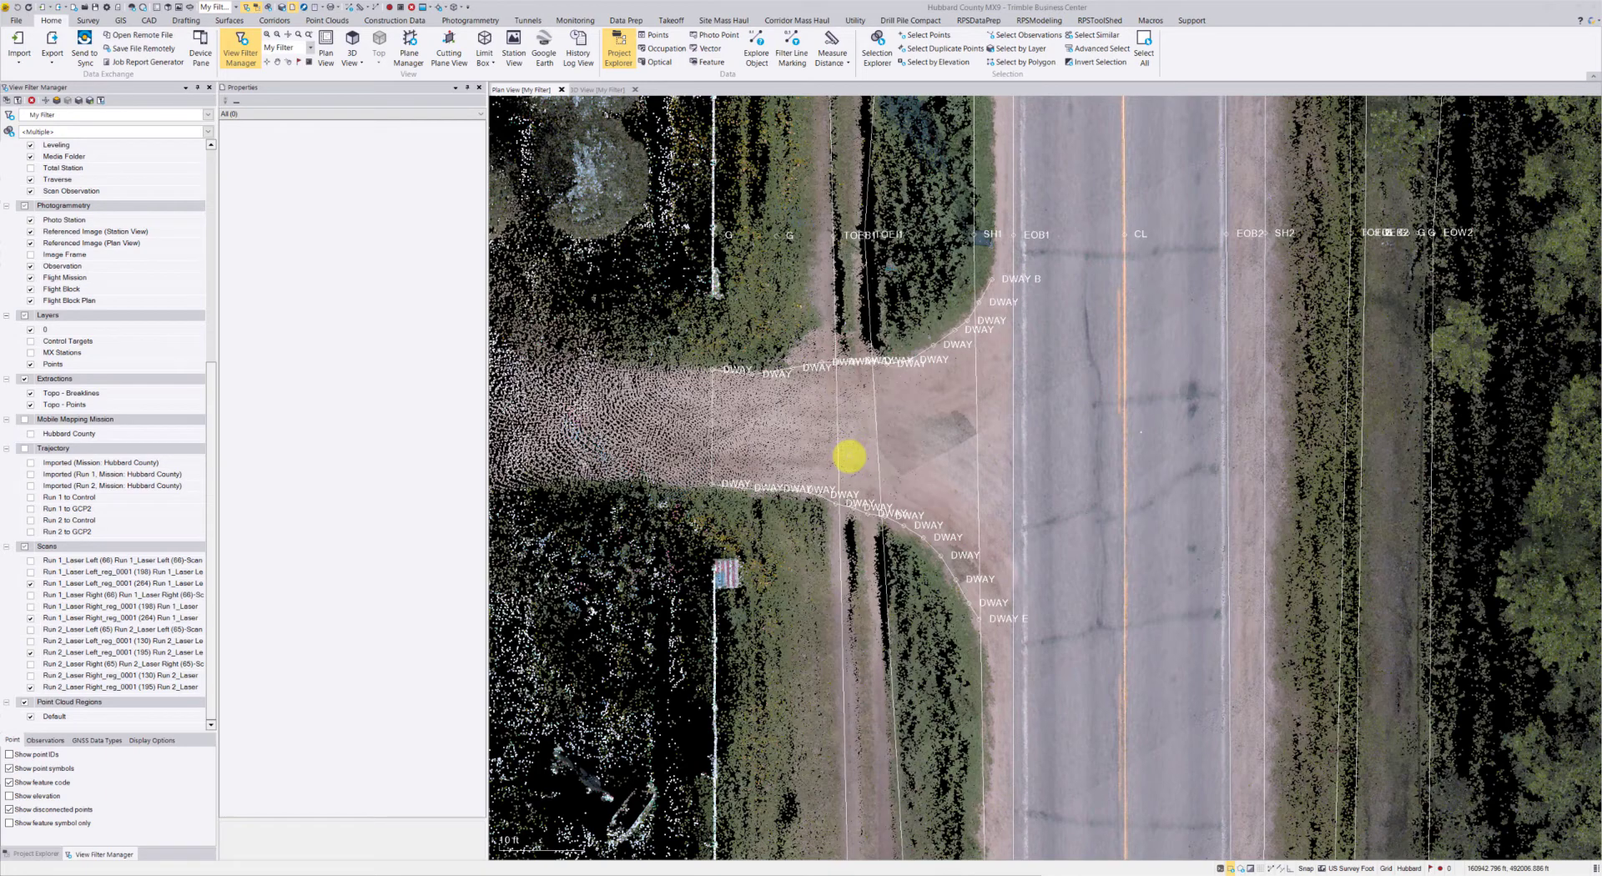
middle_drag(849, 461, 862, 454)
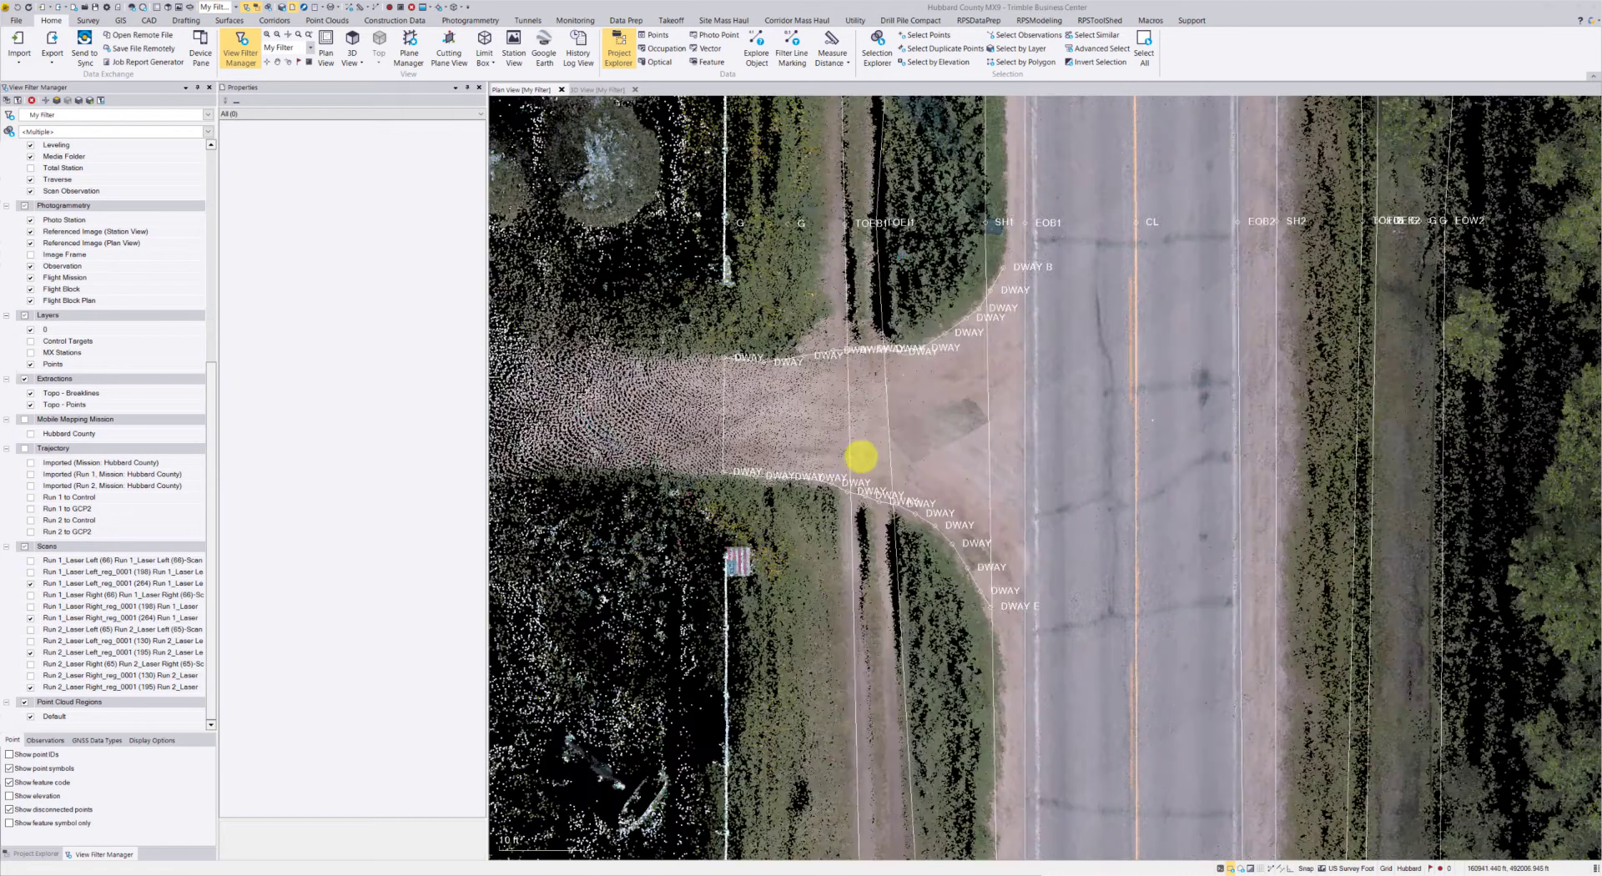
key(F3)
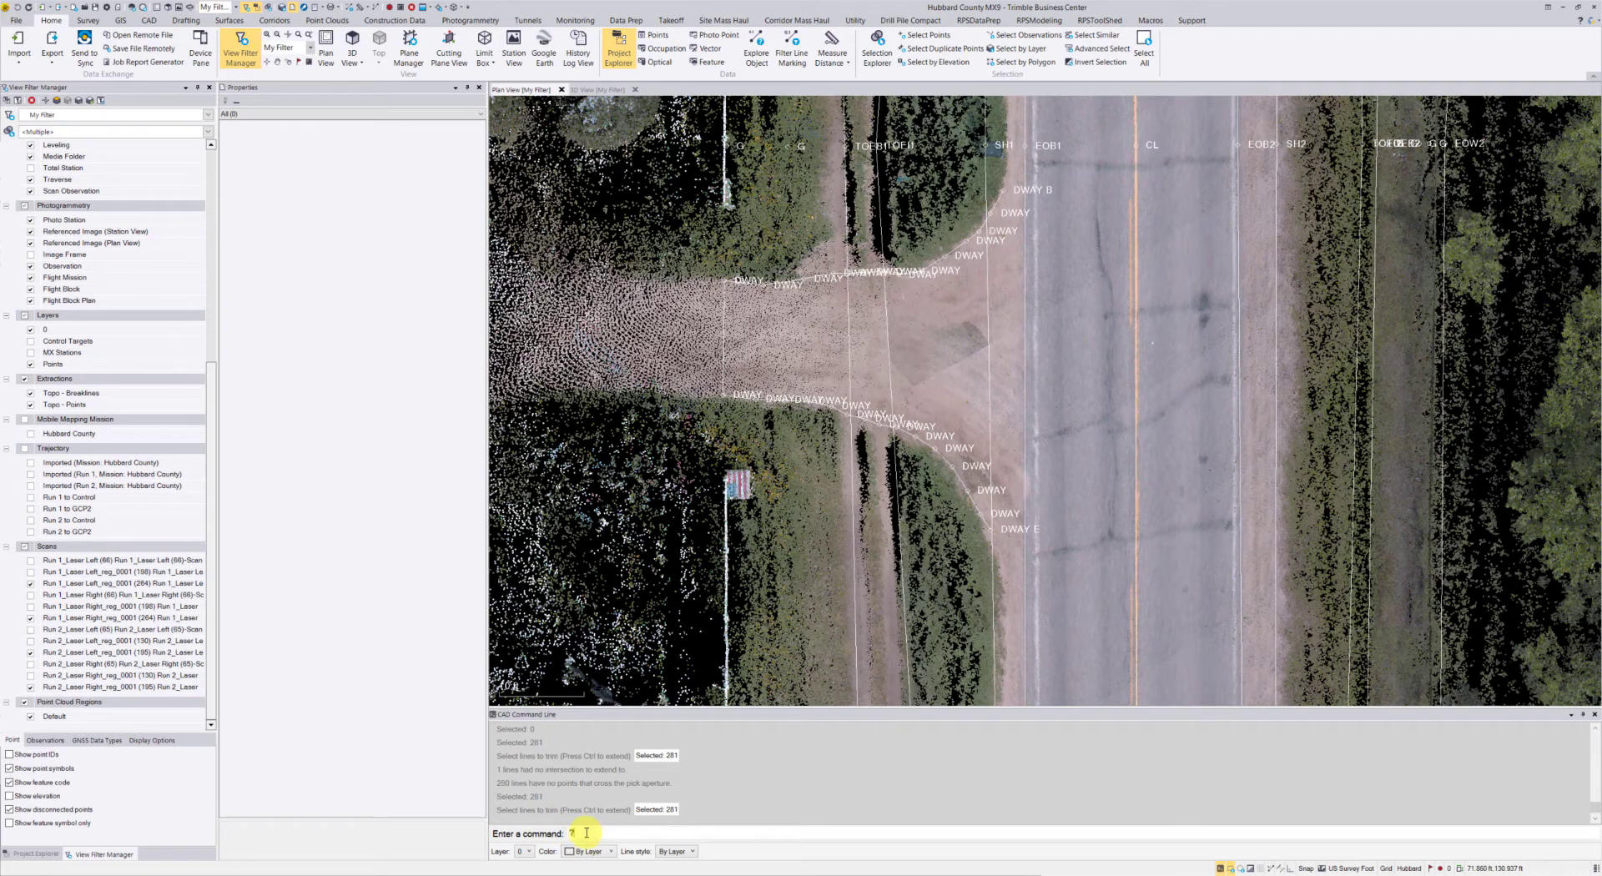
key(Return)
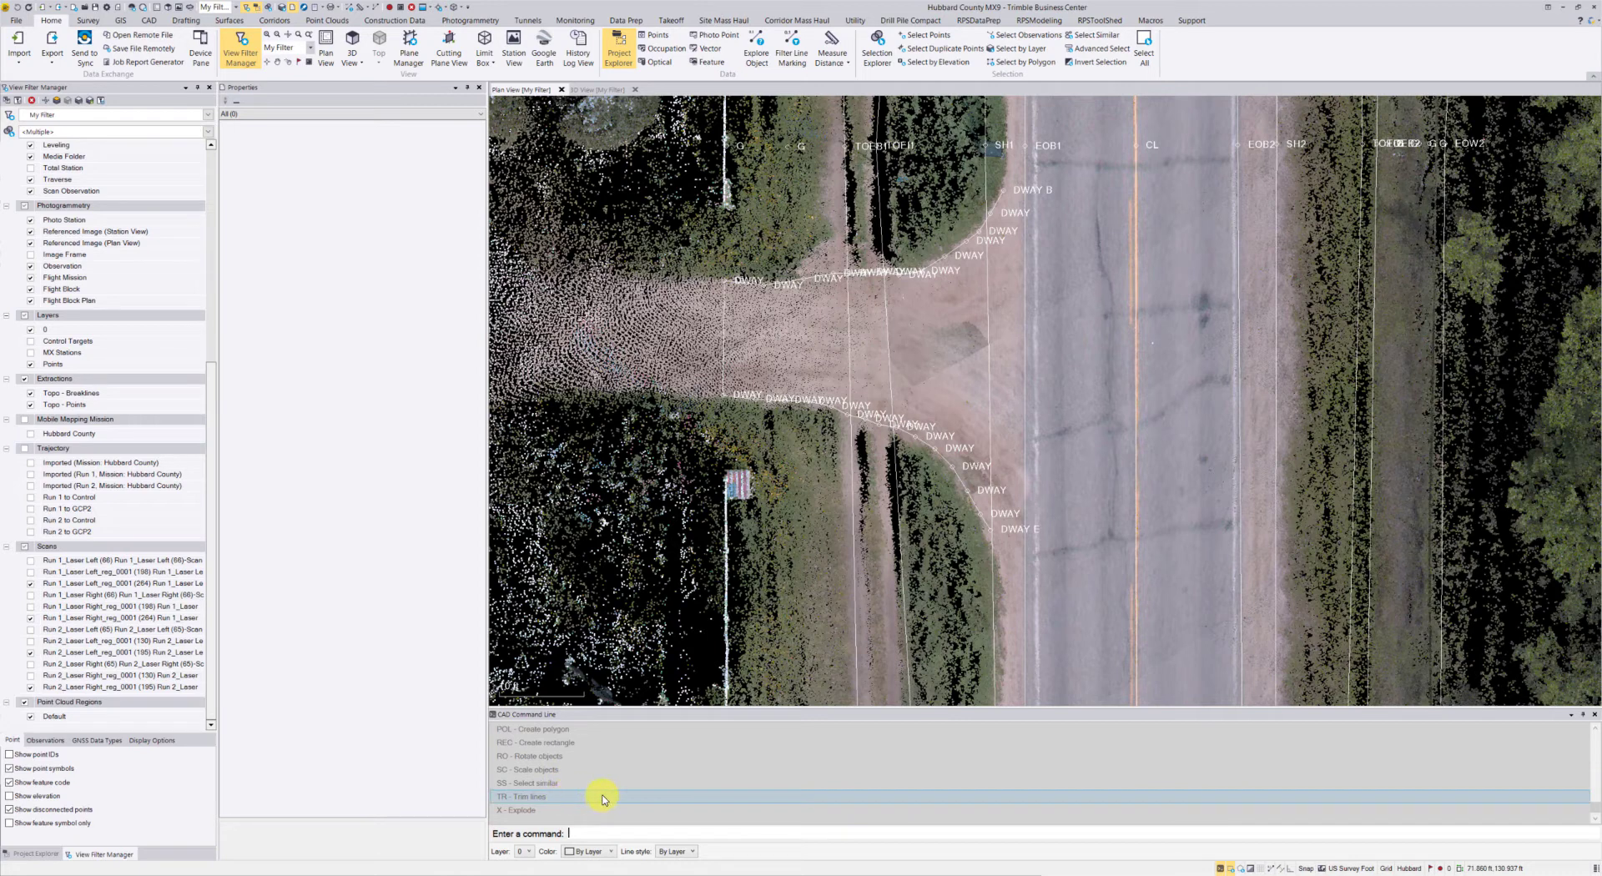
scroll(568, 805, up, 3)
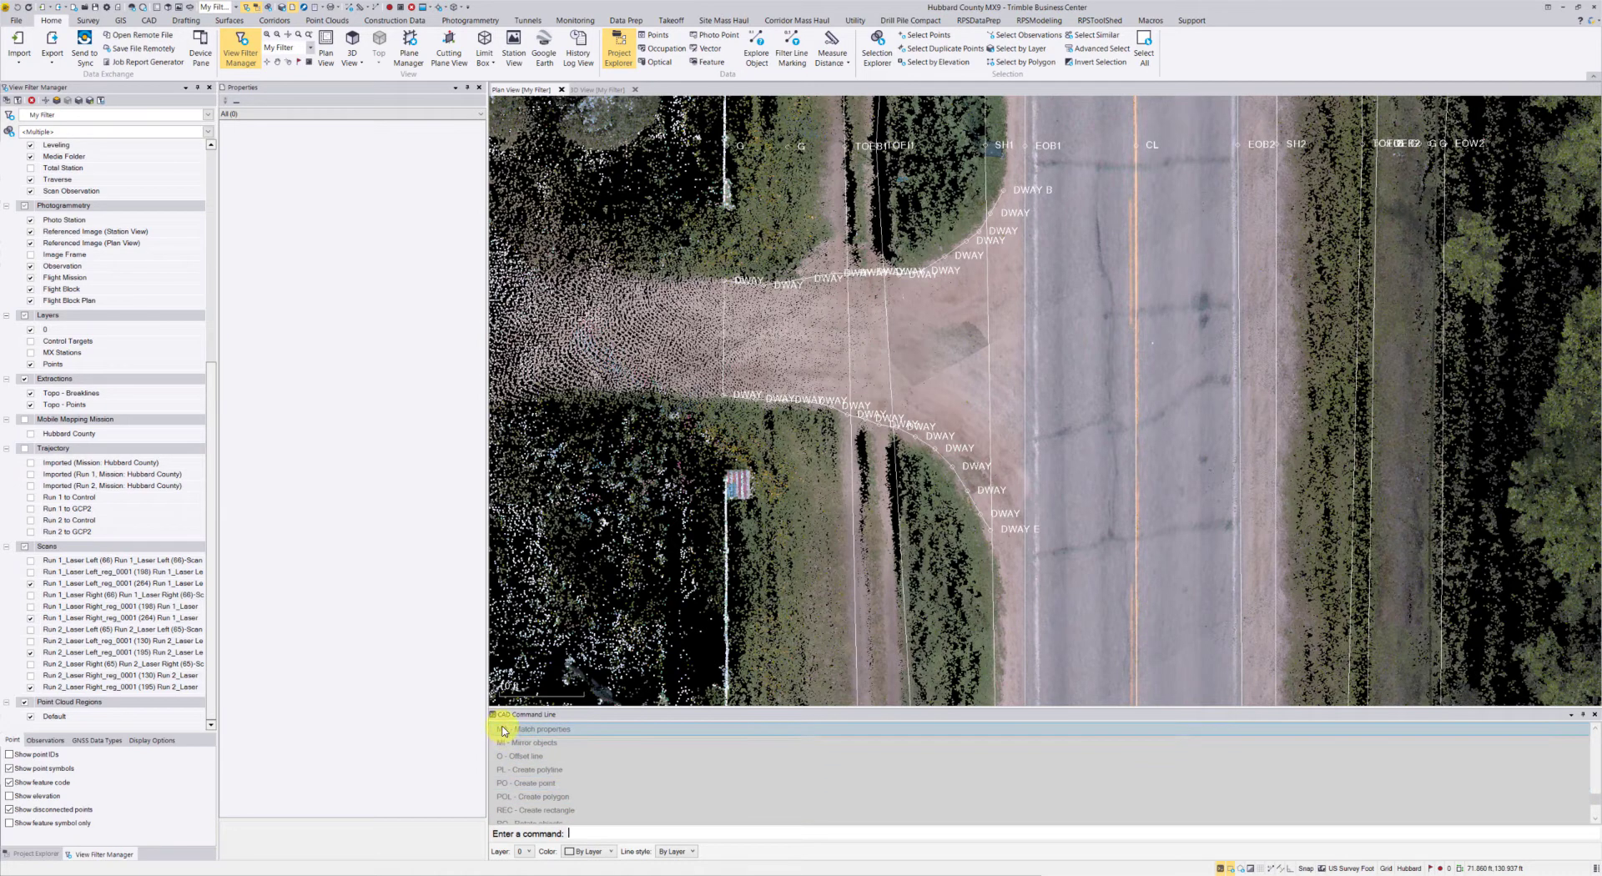
scroll(512, 796, up, 3)
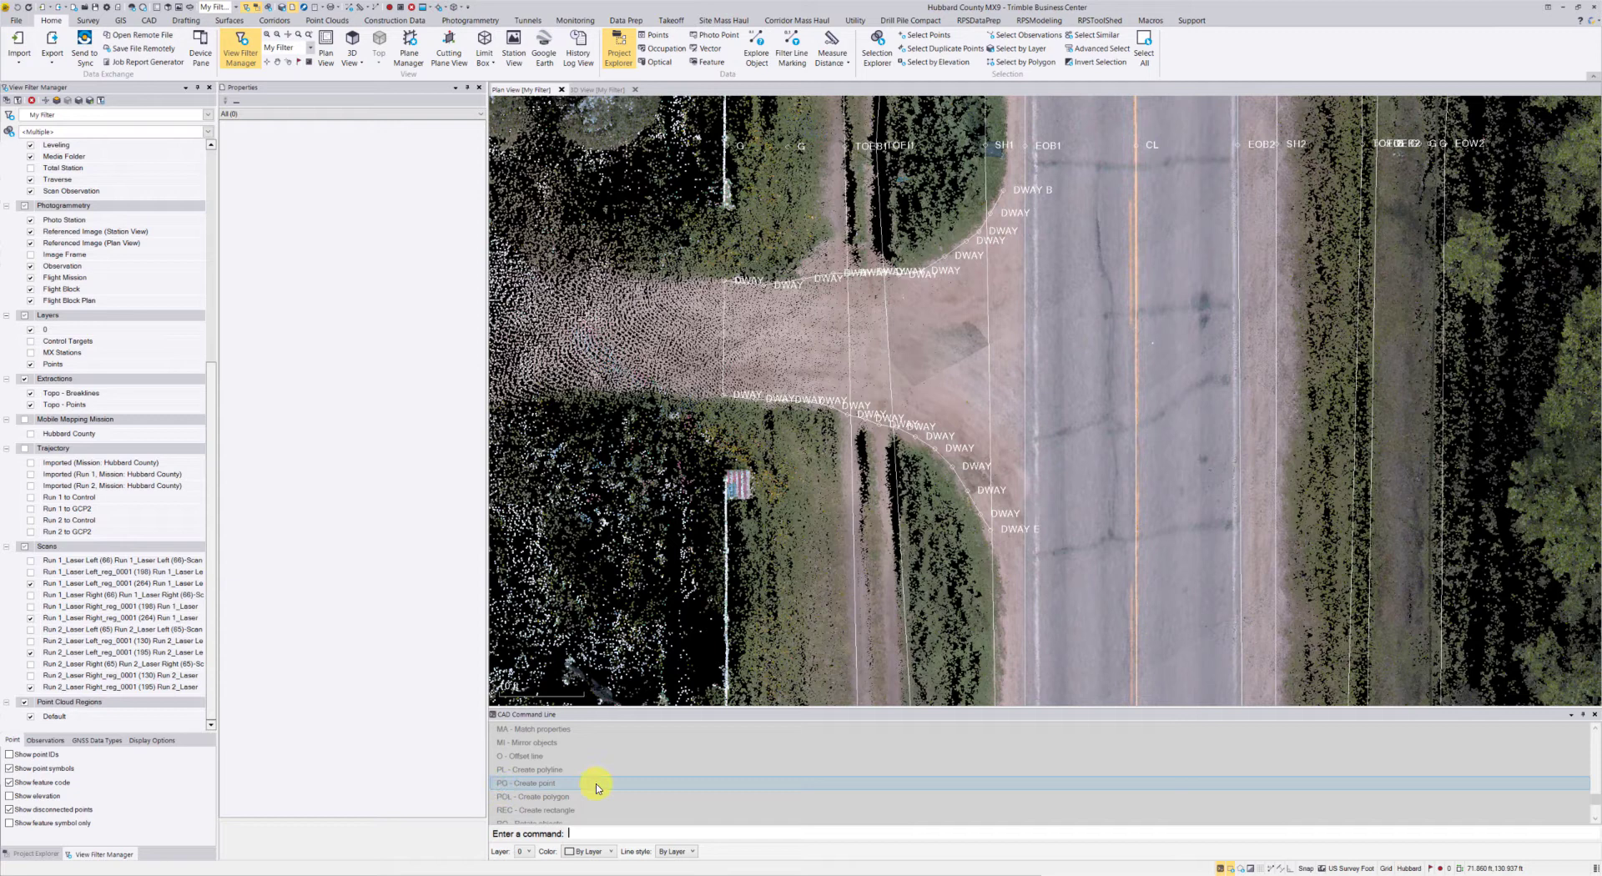
scroll(620, 791, down, 5)
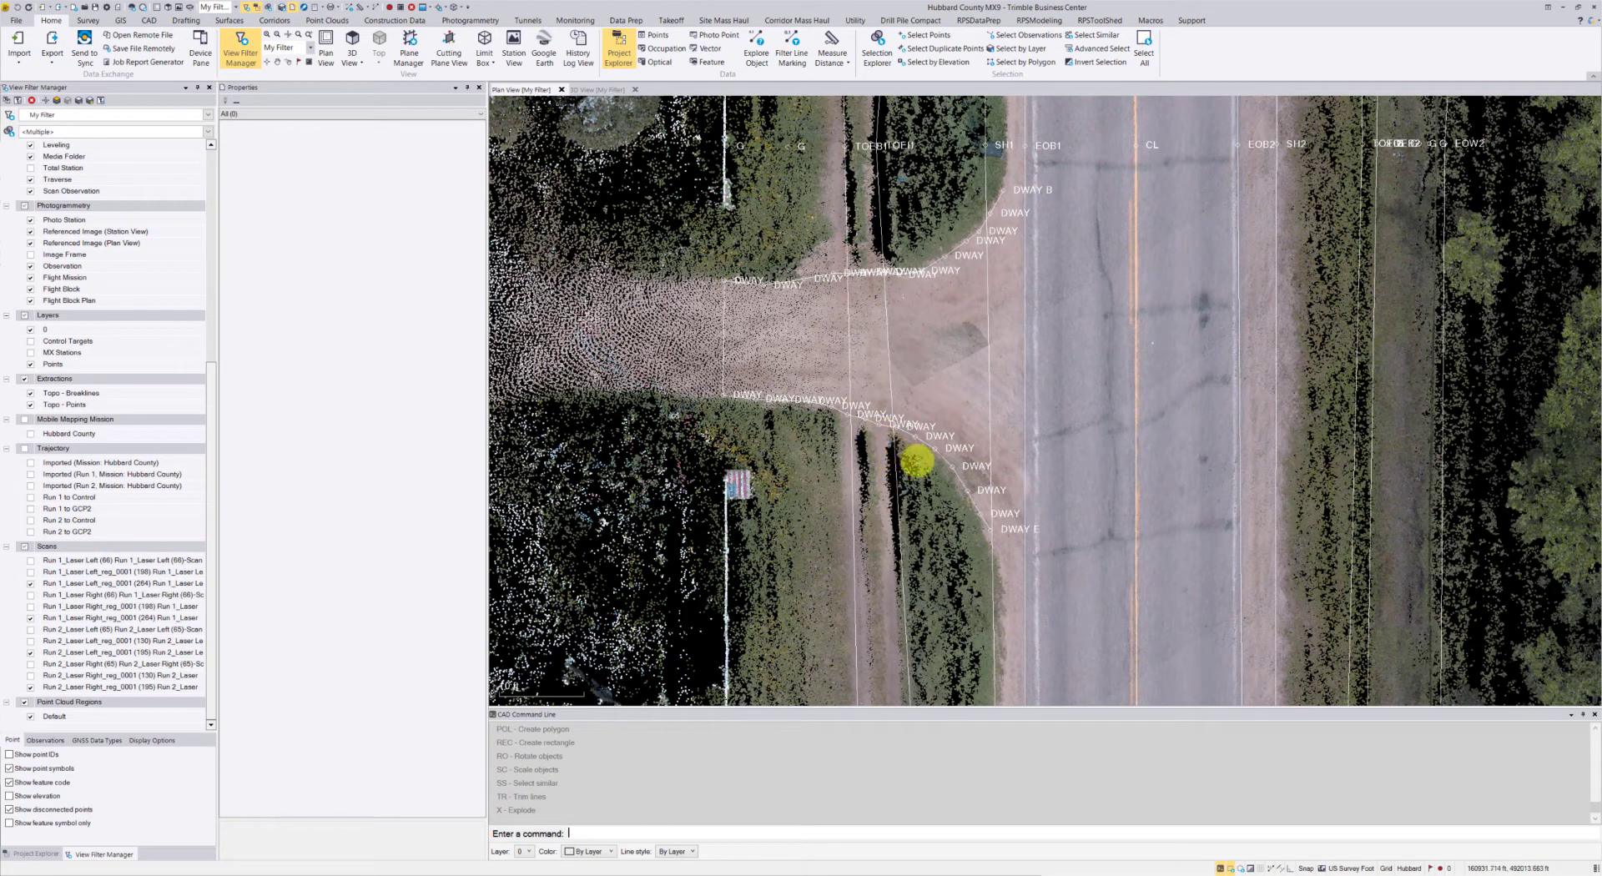
middle_drag(916, 458, 909, 486)
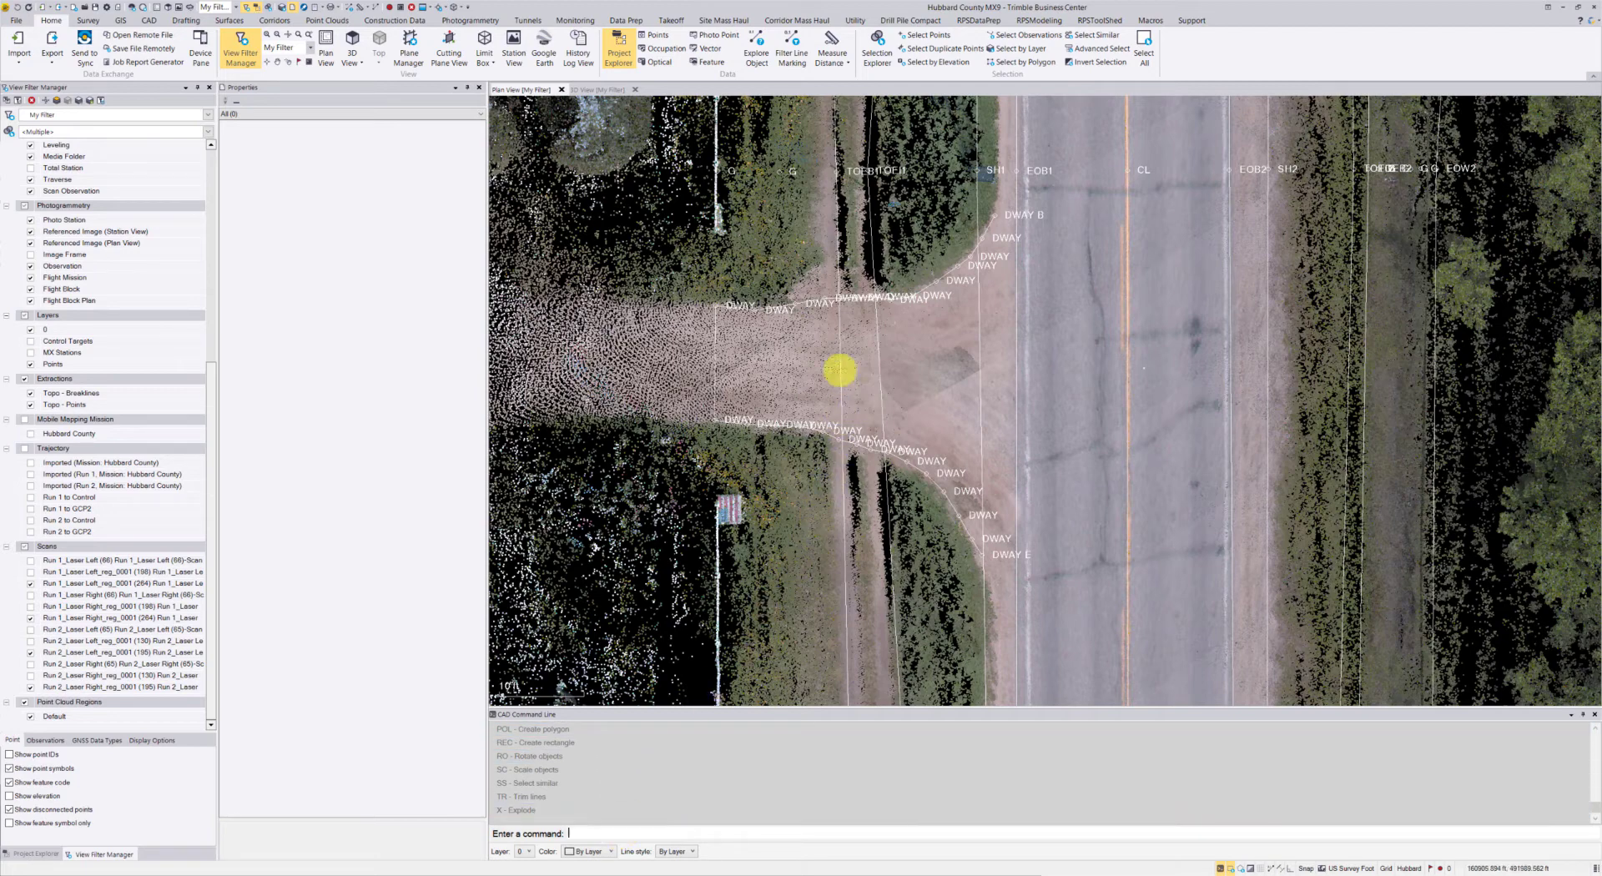
Select the Toe Backslope Ditch line string and break it at the driveway edge, station 20+98.02.
click(838, 342)
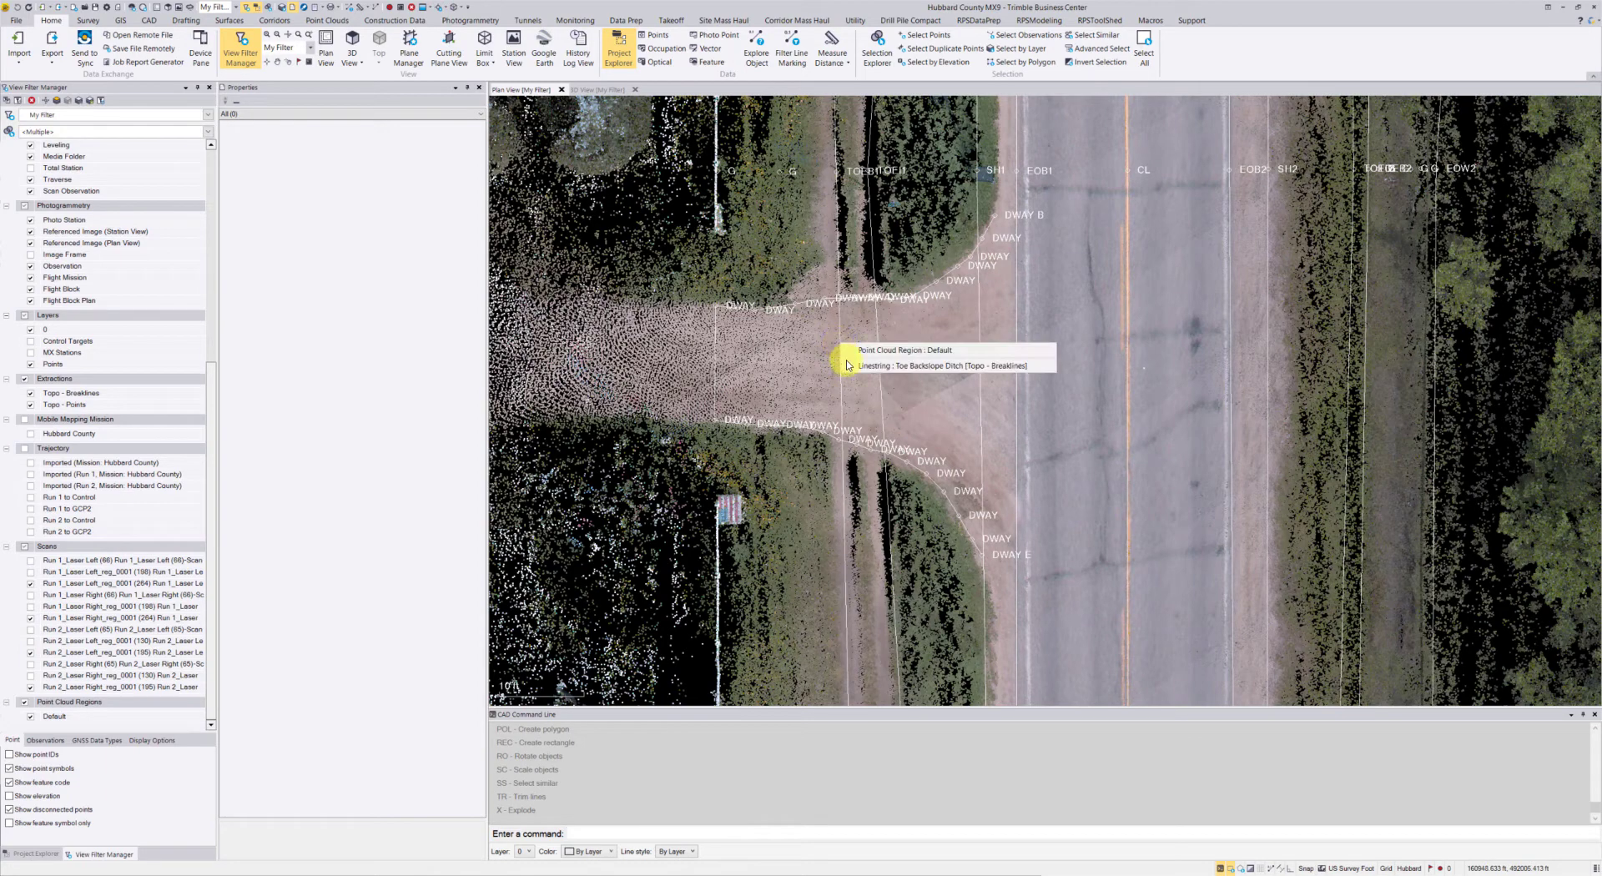
click(879, 366)
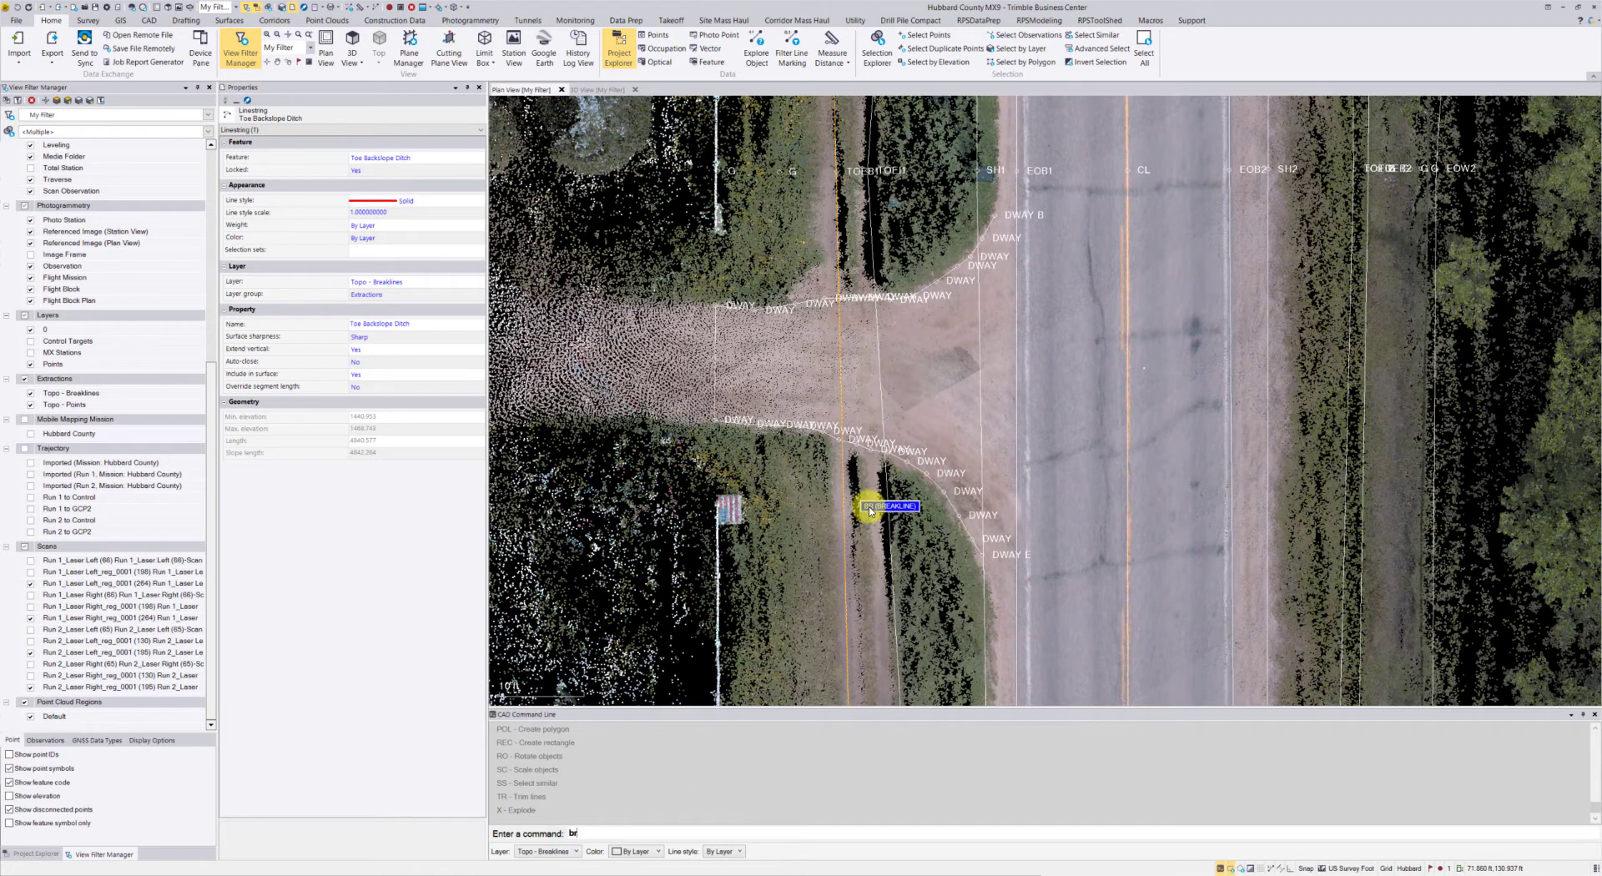
click(869, 507)
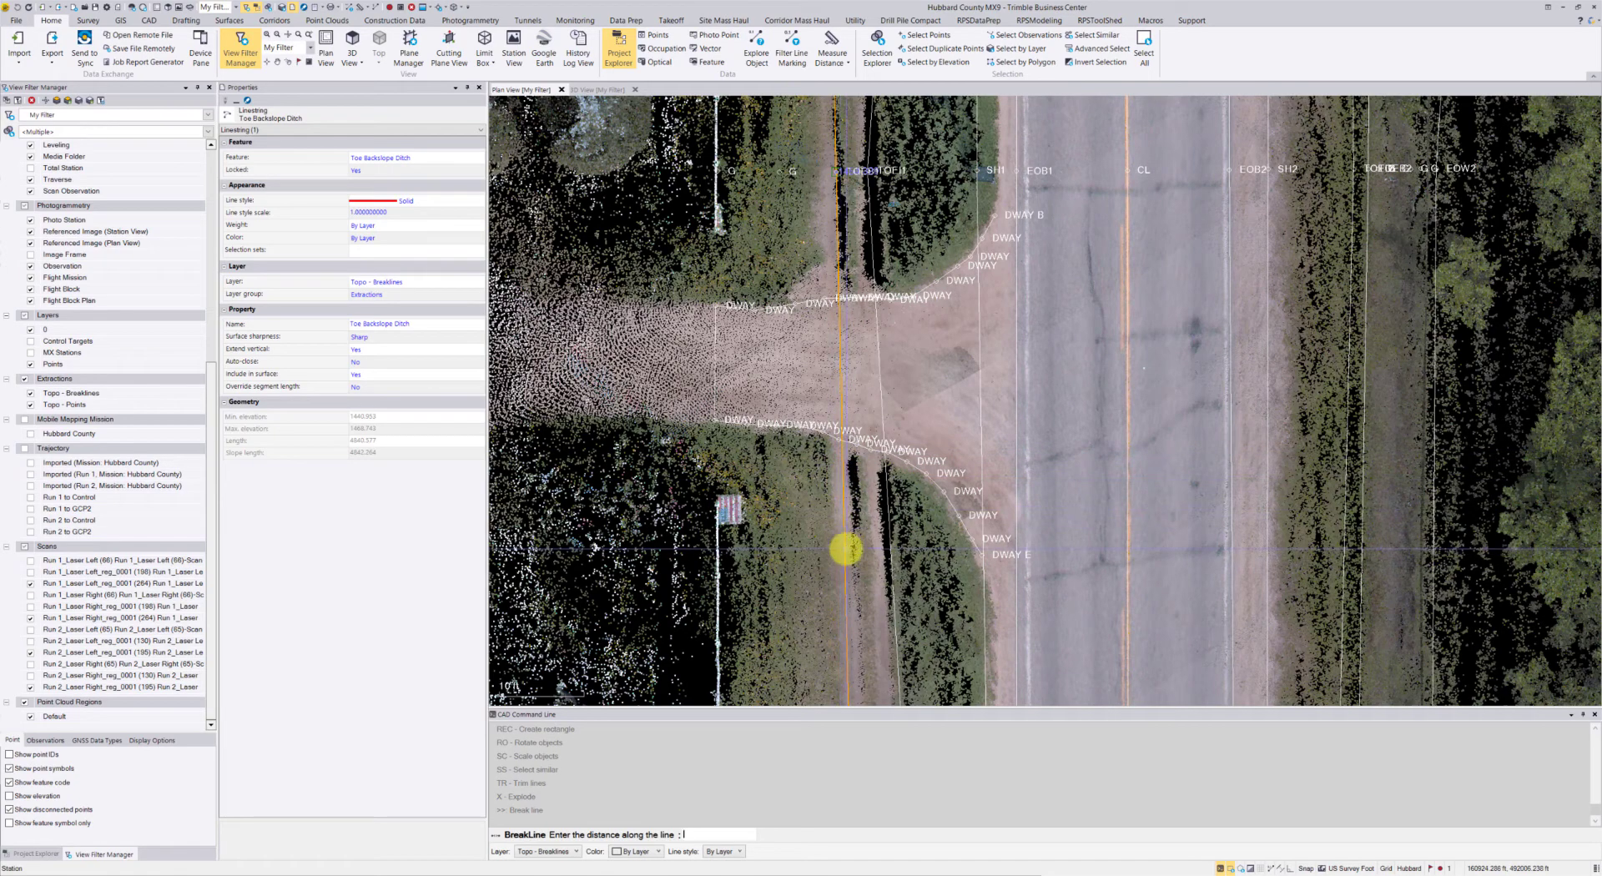
scroll(837, 535, up, 8)
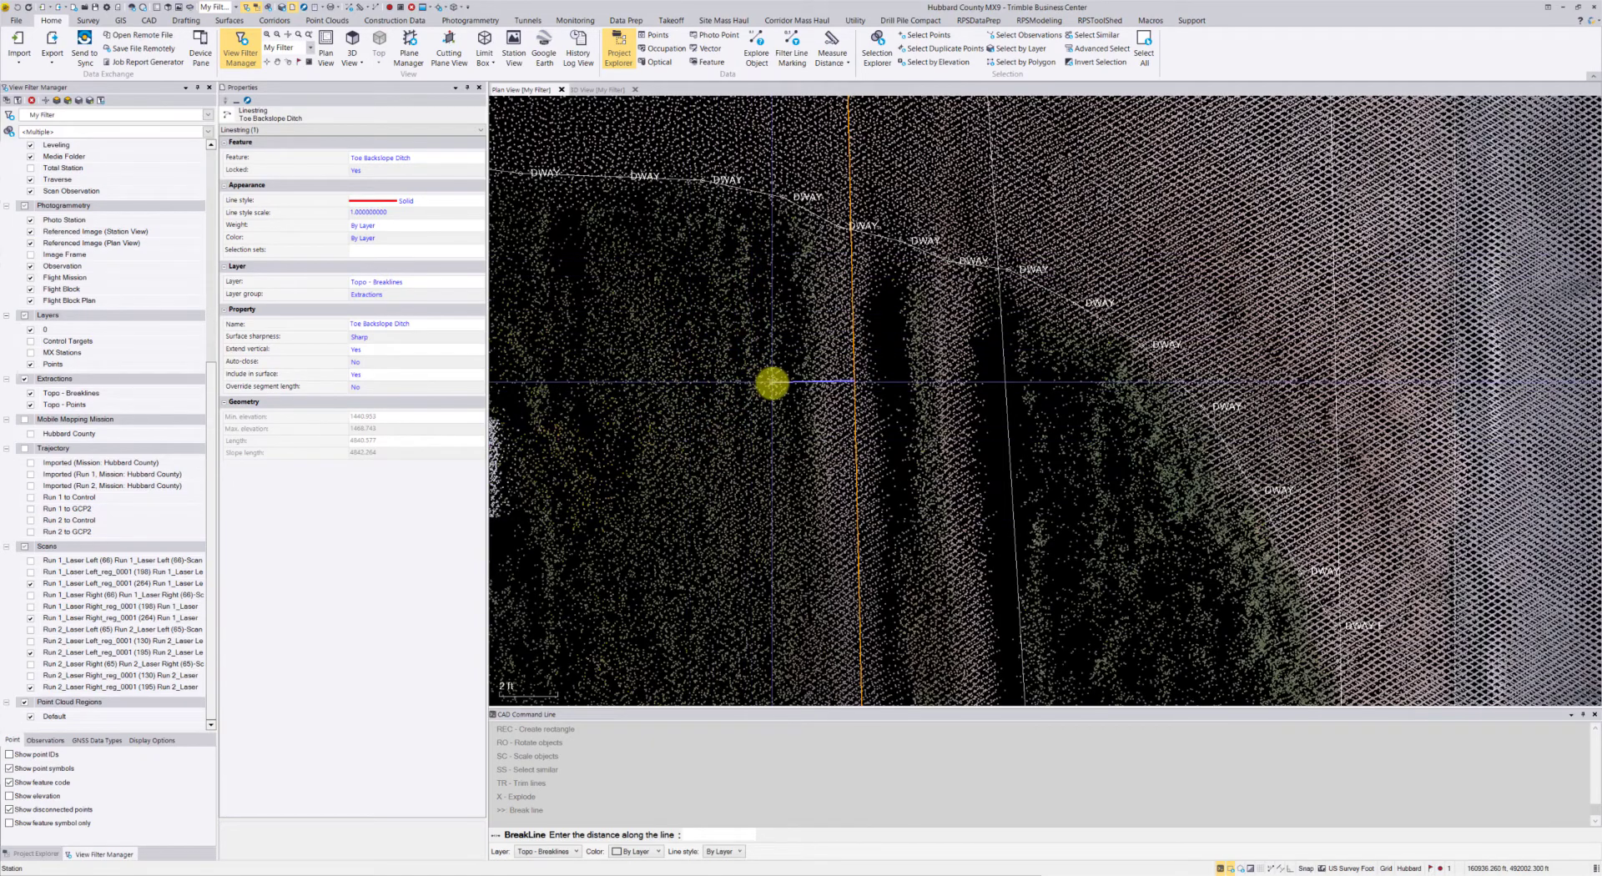
scroll(769, 413, down, 1)
scroll(768, 419, down, 2)
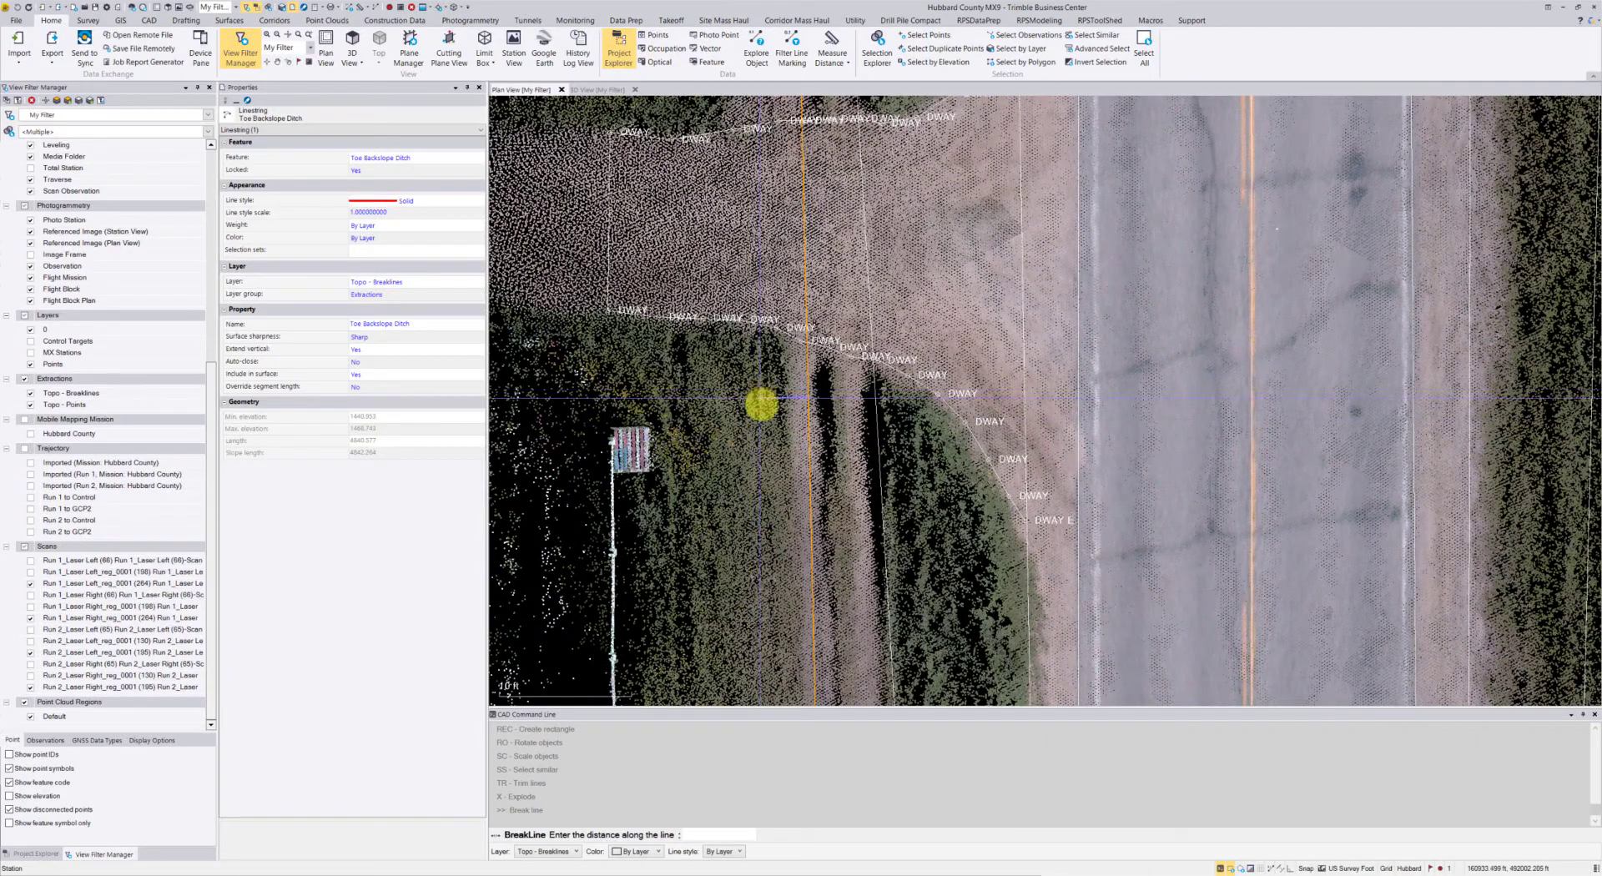
scroll(758, 357, up, 2)
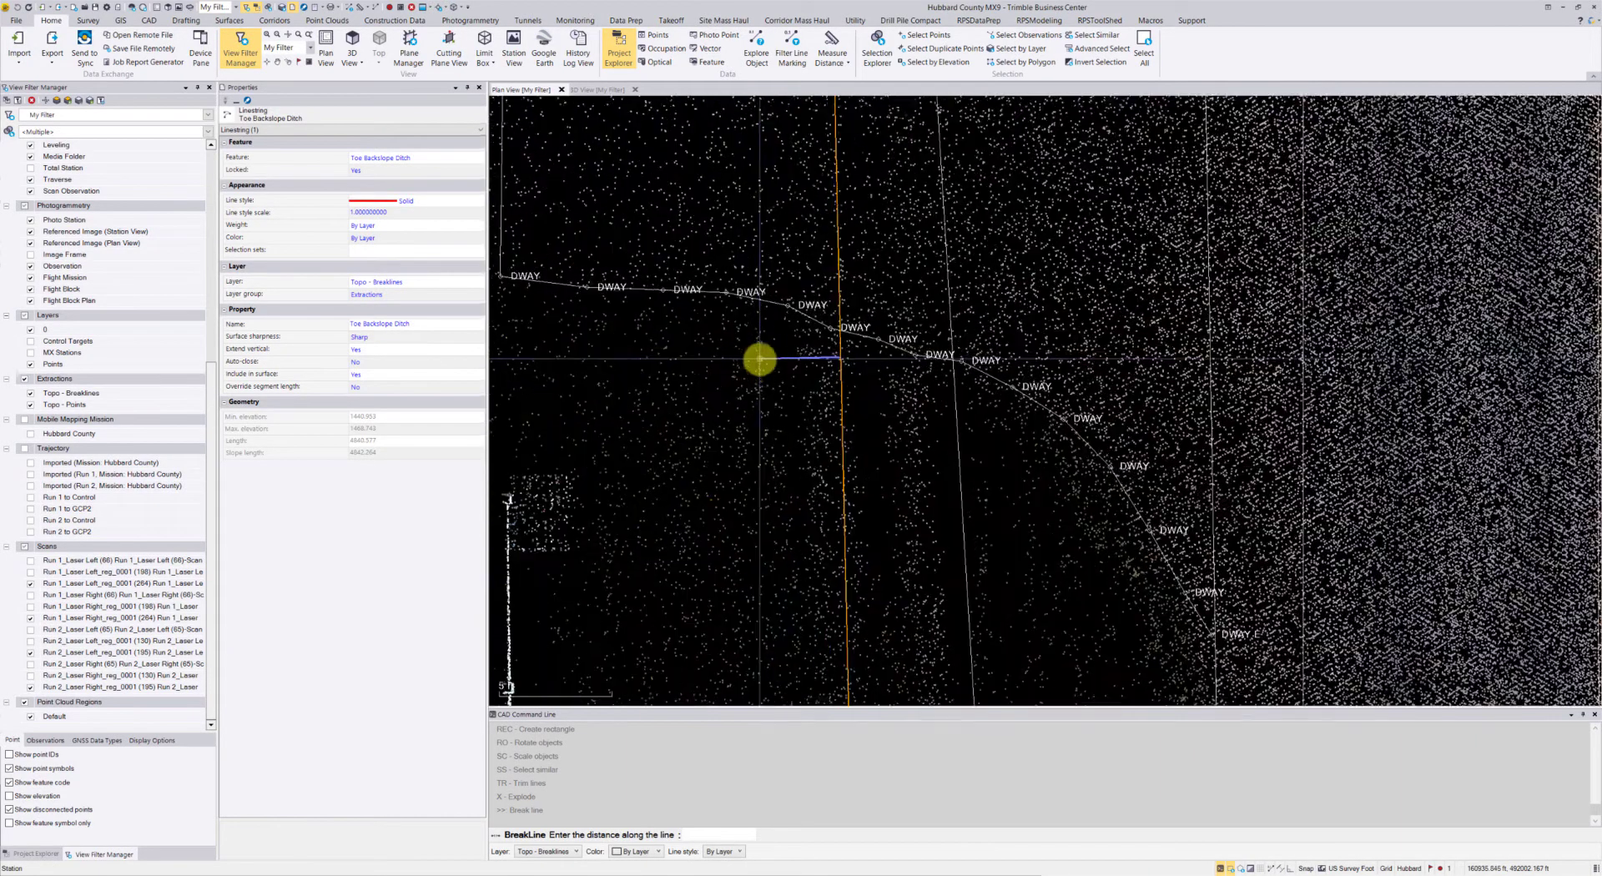
middle_drag(758, 357, 758, 380)
click(838, 369)
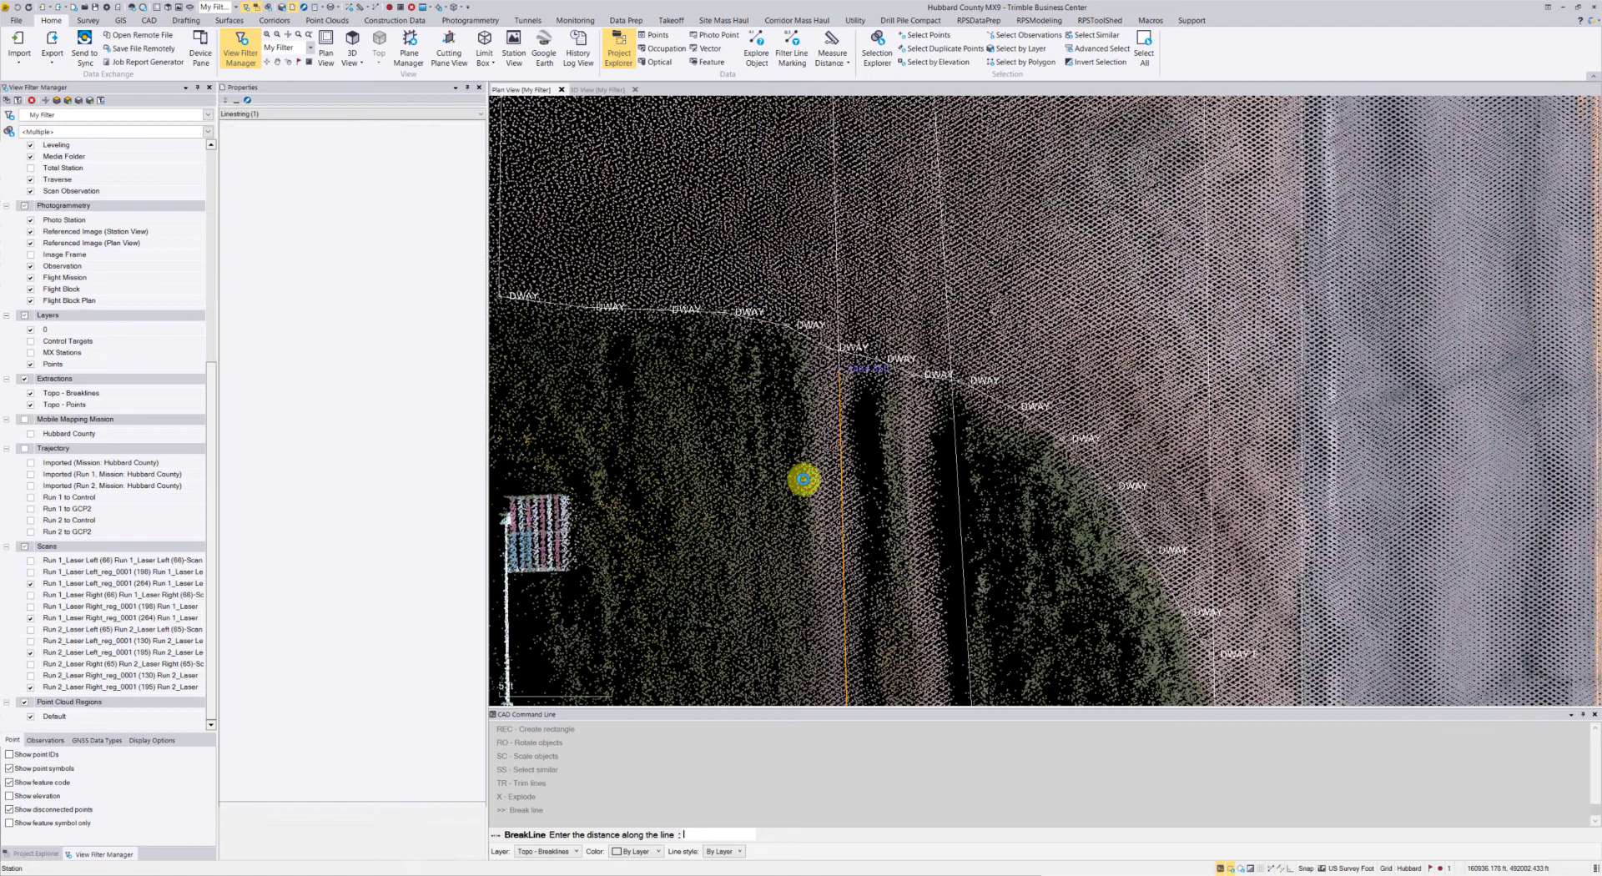
click(837, 370)
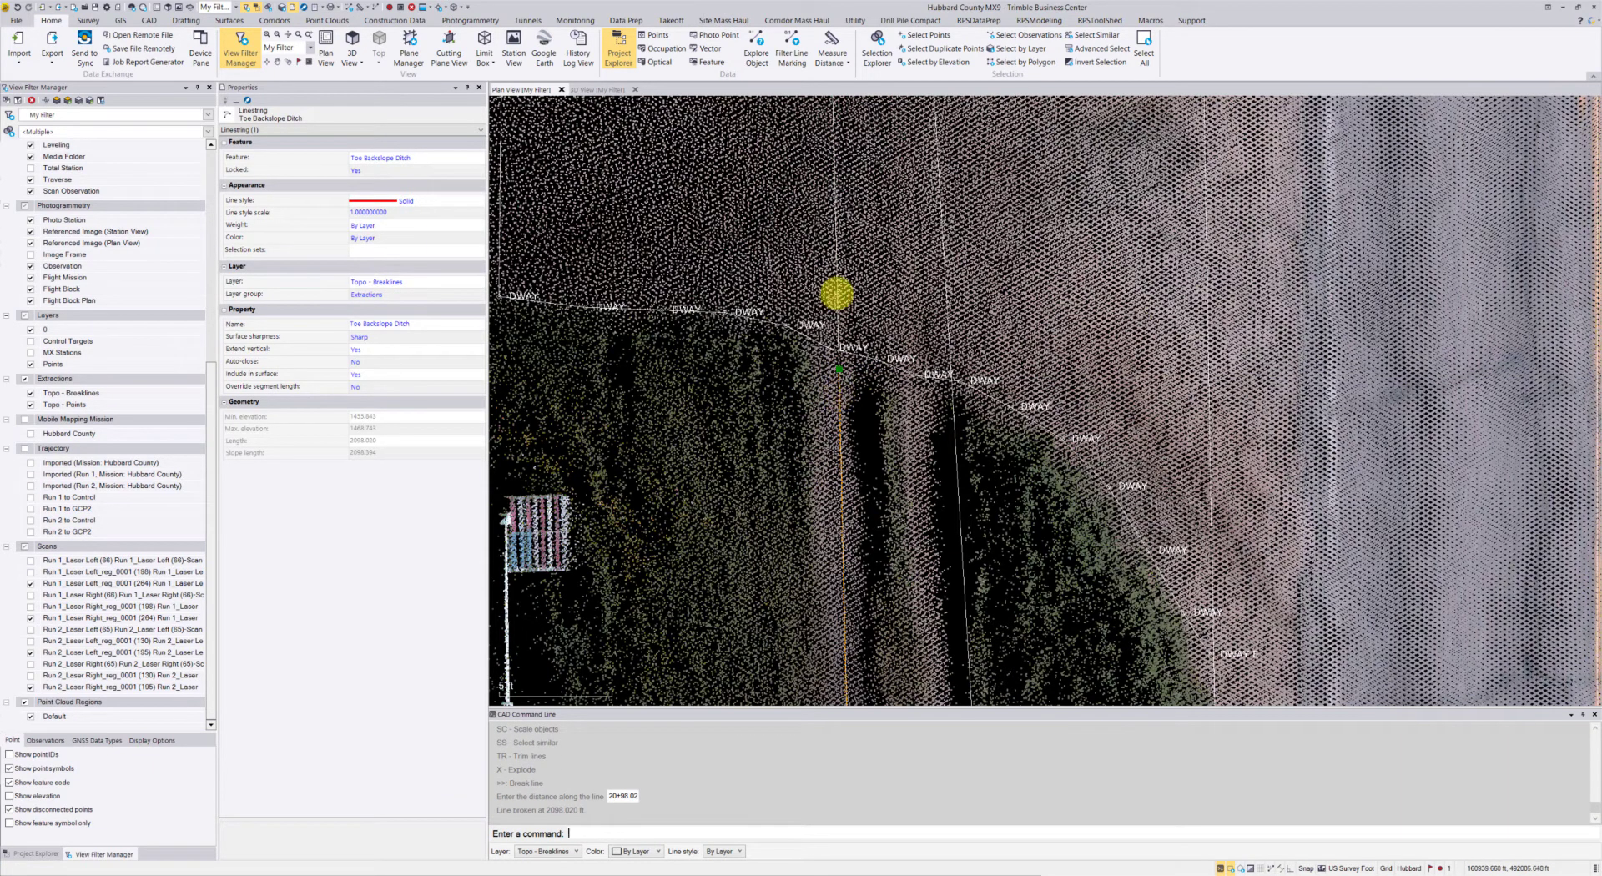
Break the ditch piece crossing the driveway at the driveway's southern edge using BR.
click(836, 293)
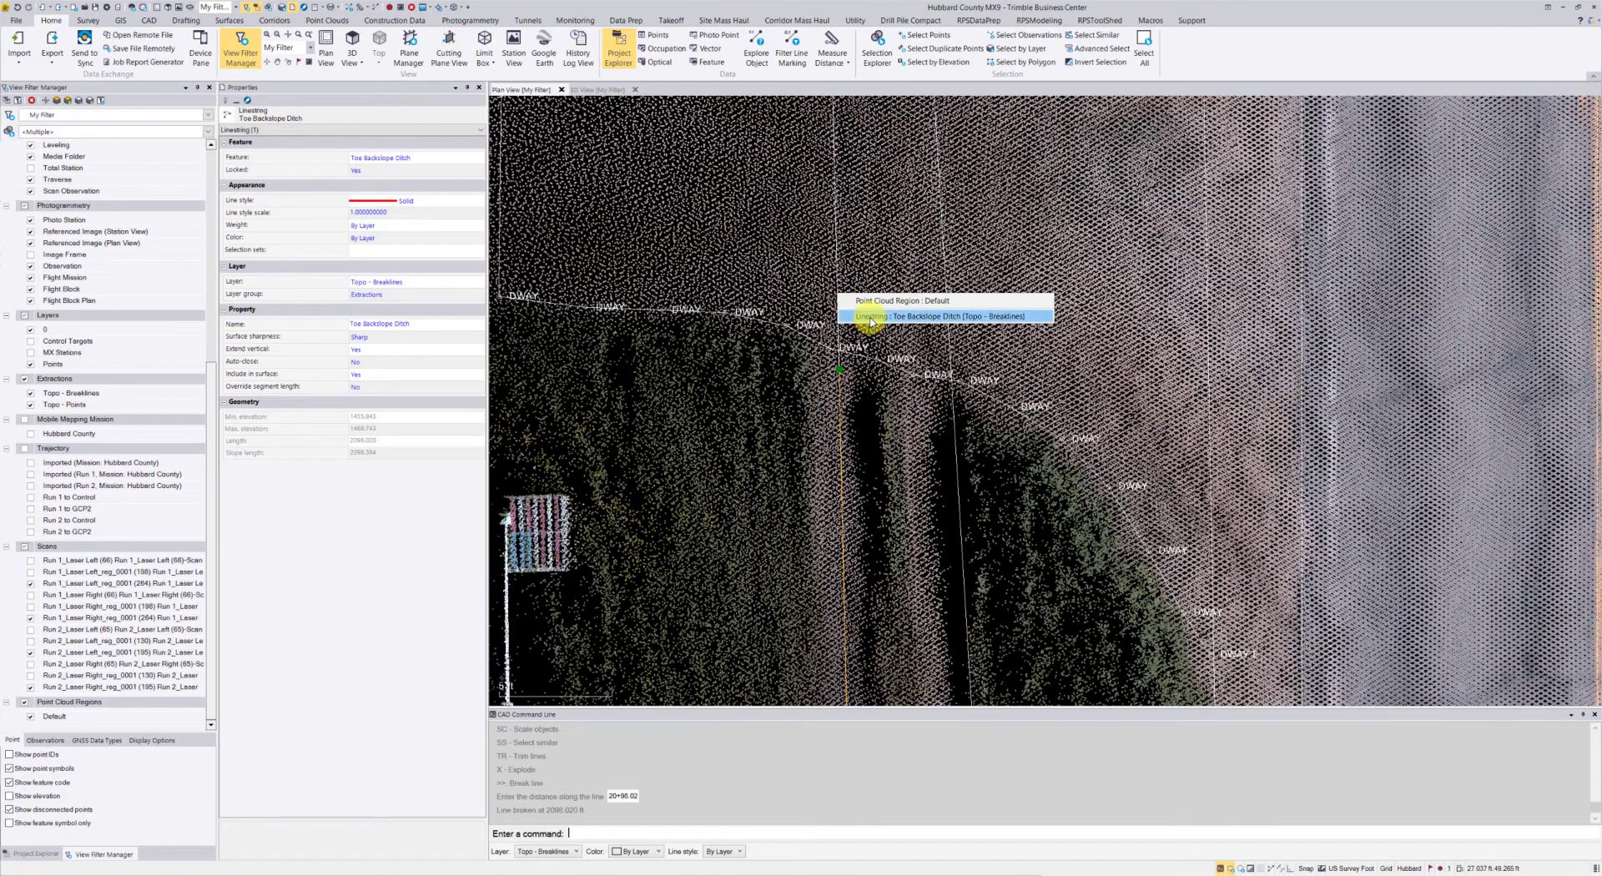
click(869, 321)
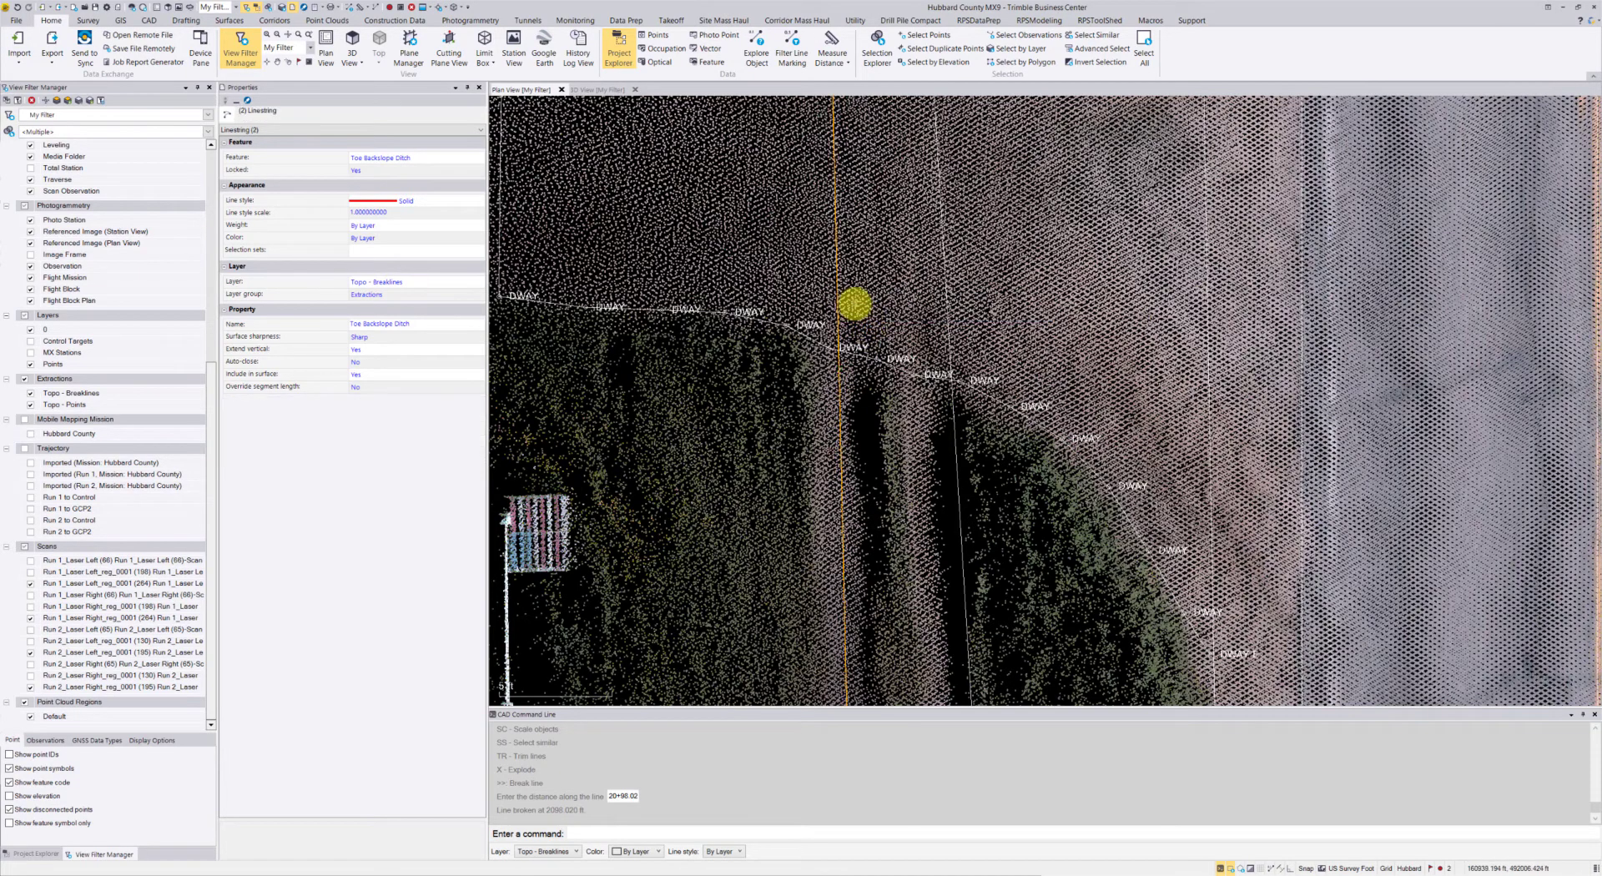
middle_drag(857, 311, 873, 528)
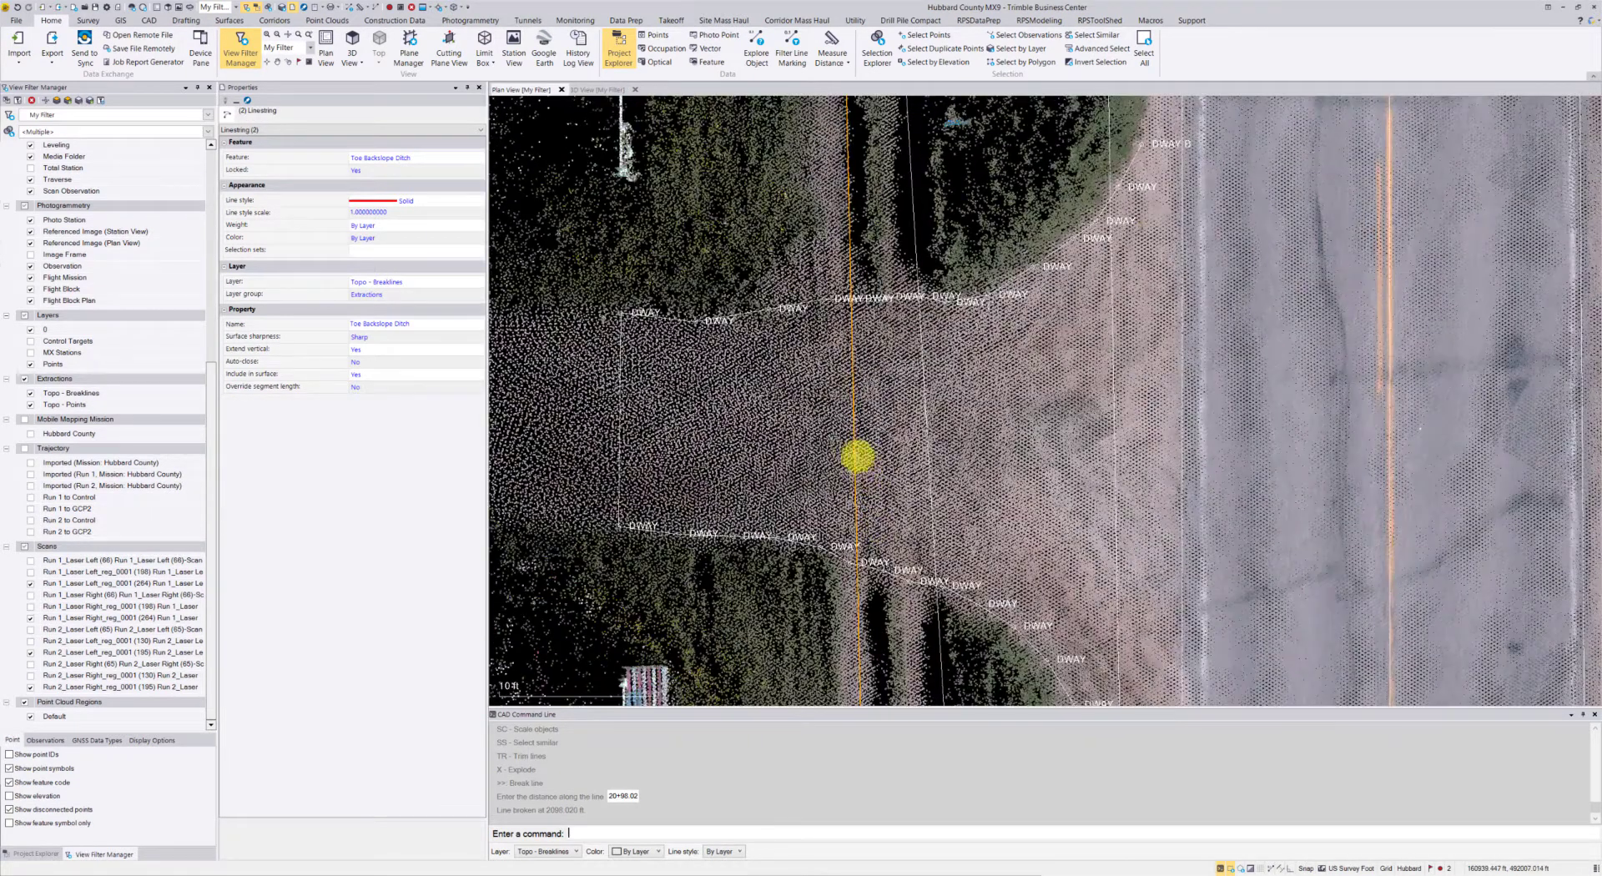
click(855, 455)
click(880, 481)
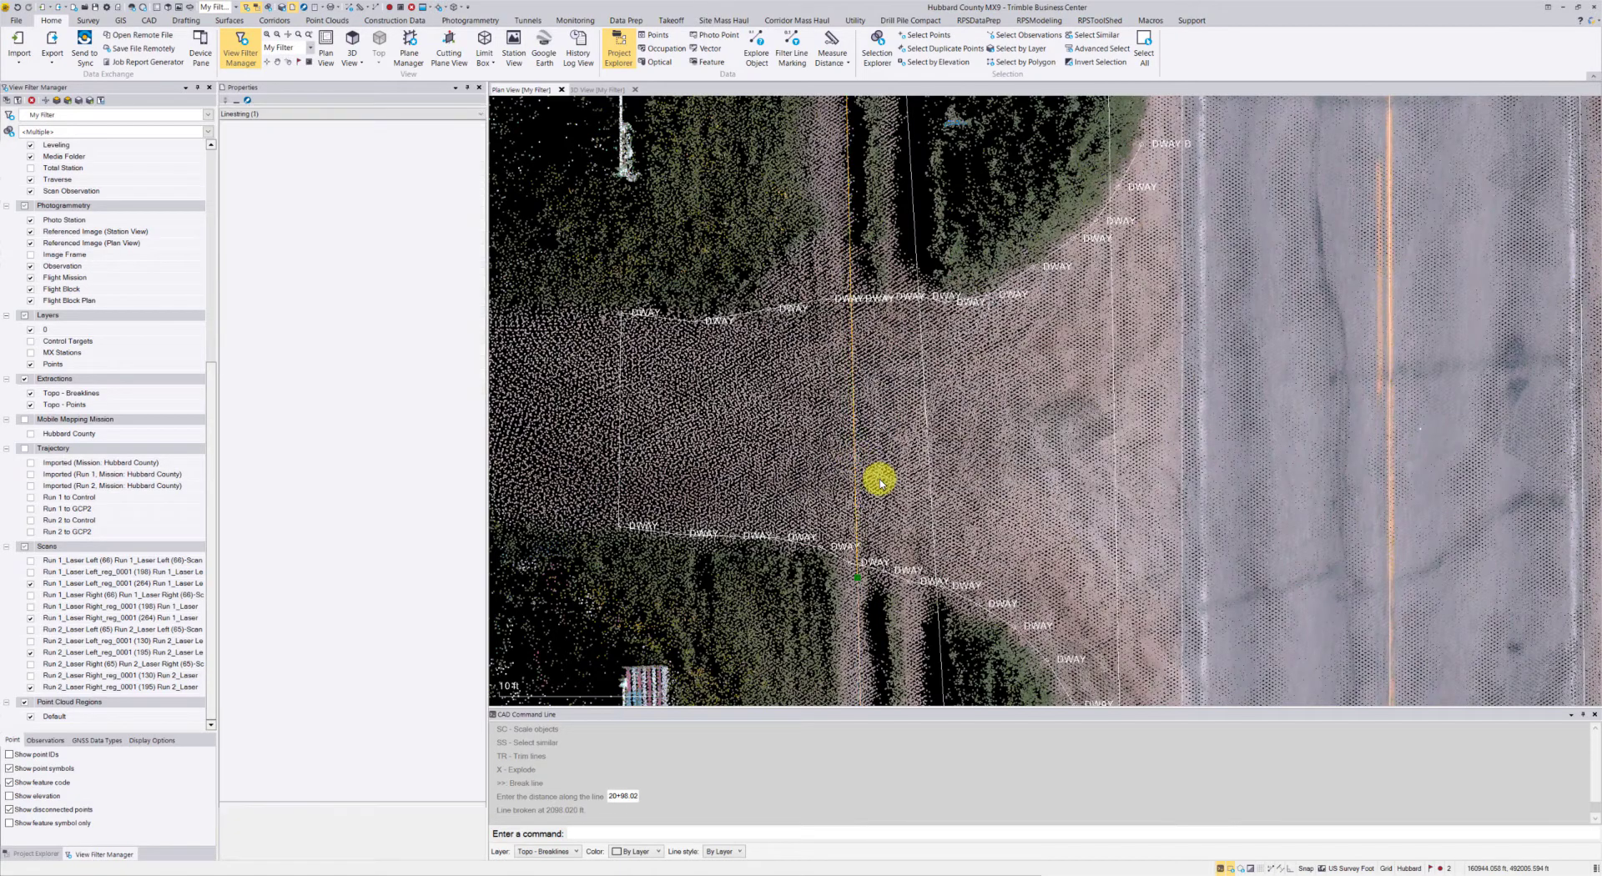
middle_drag(864, 383, 875, 407)
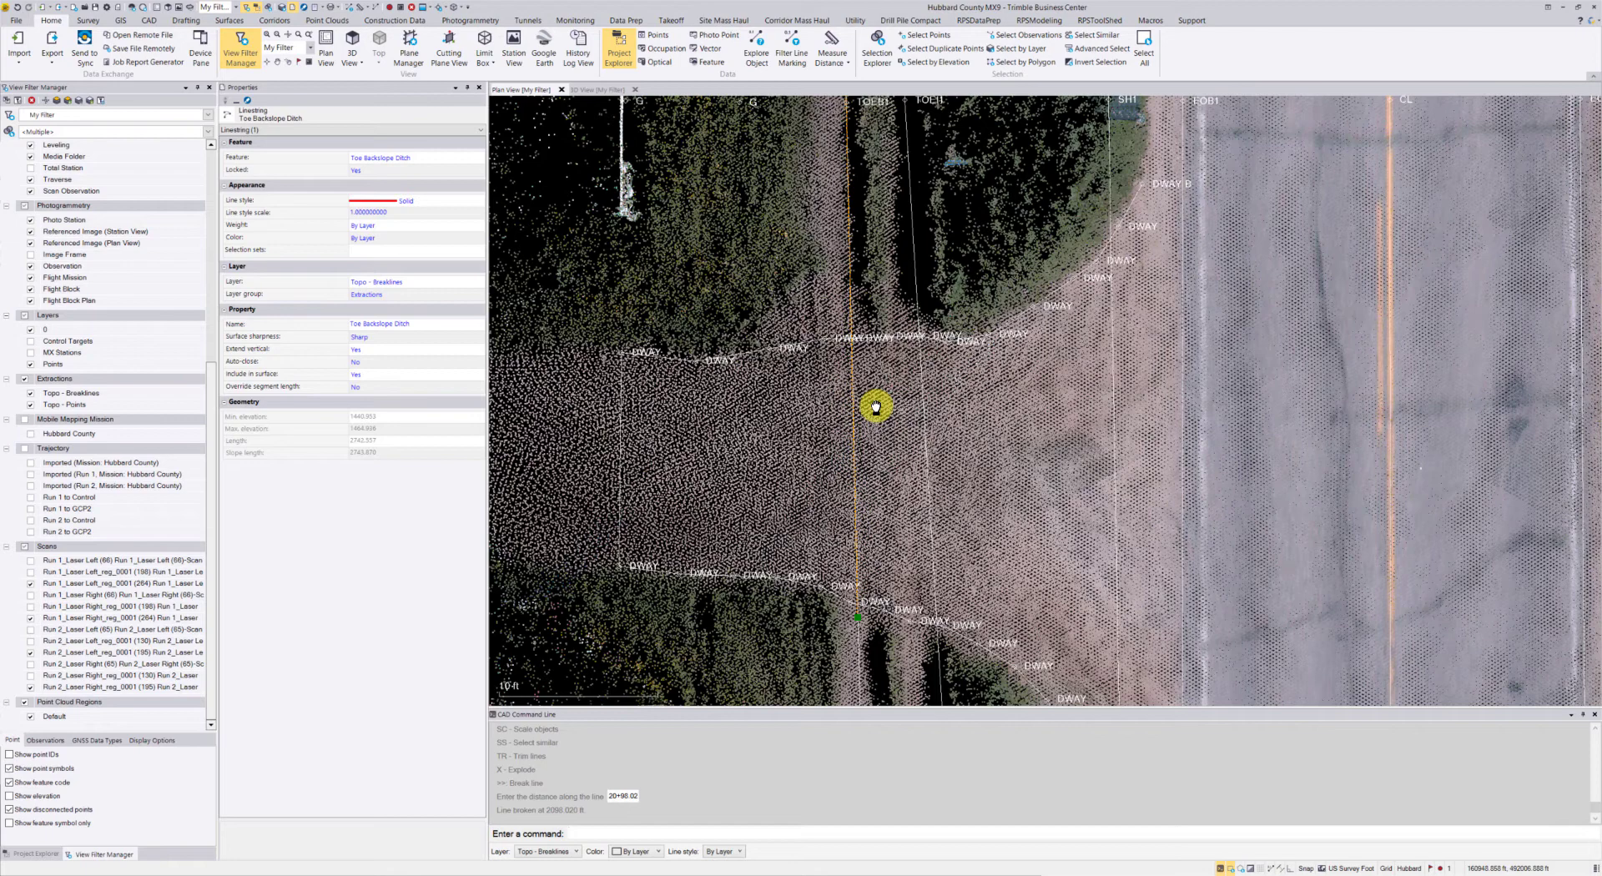
text(br)
key(Return)
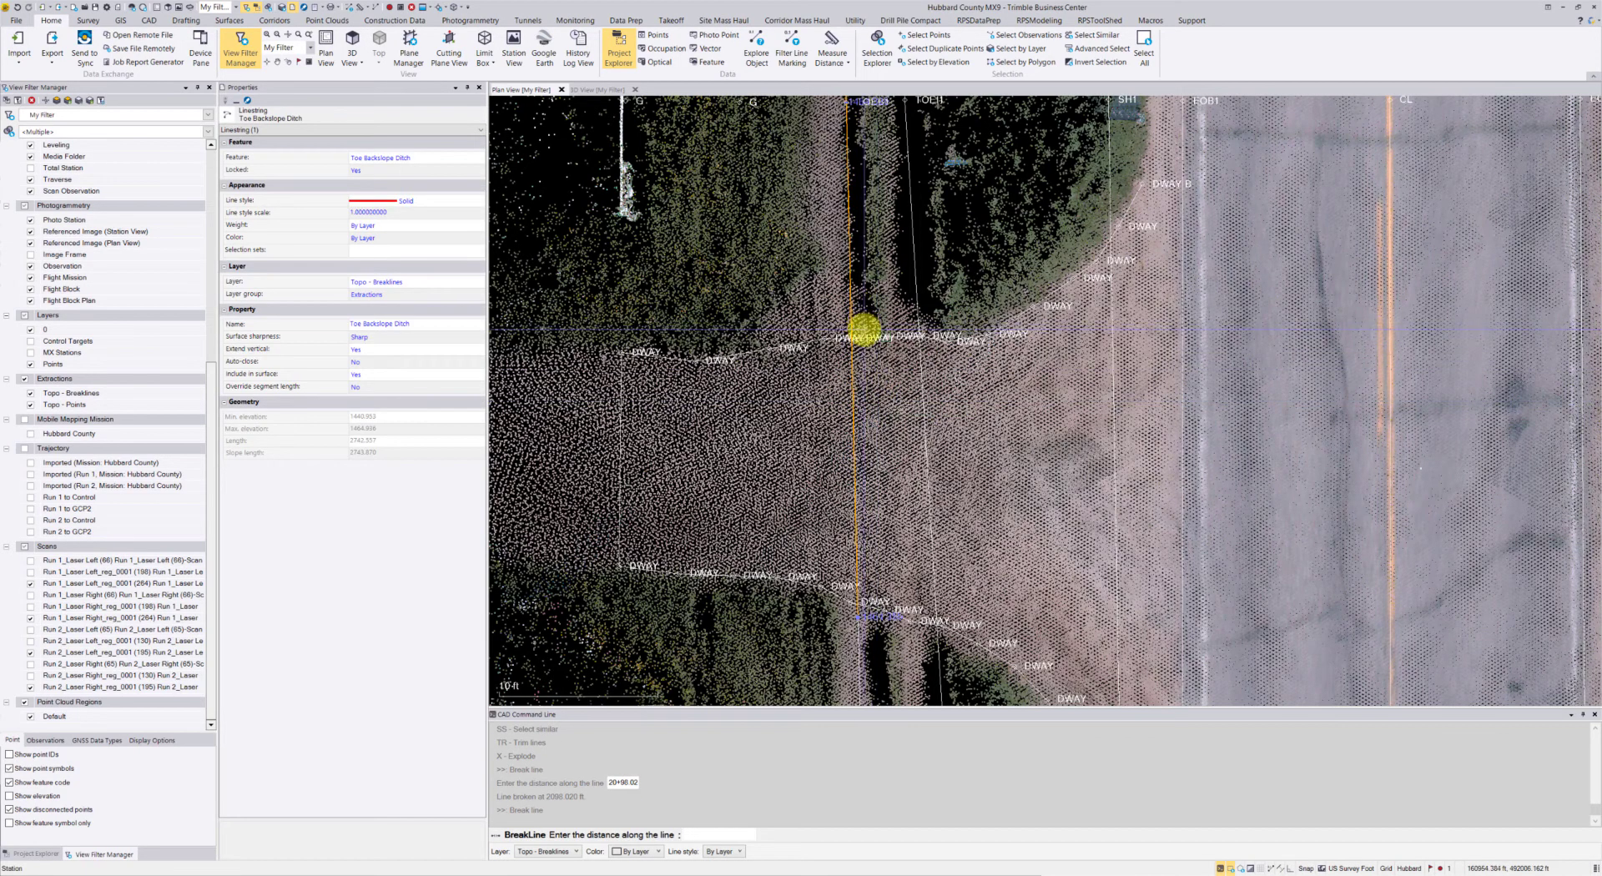
click(892, 476)
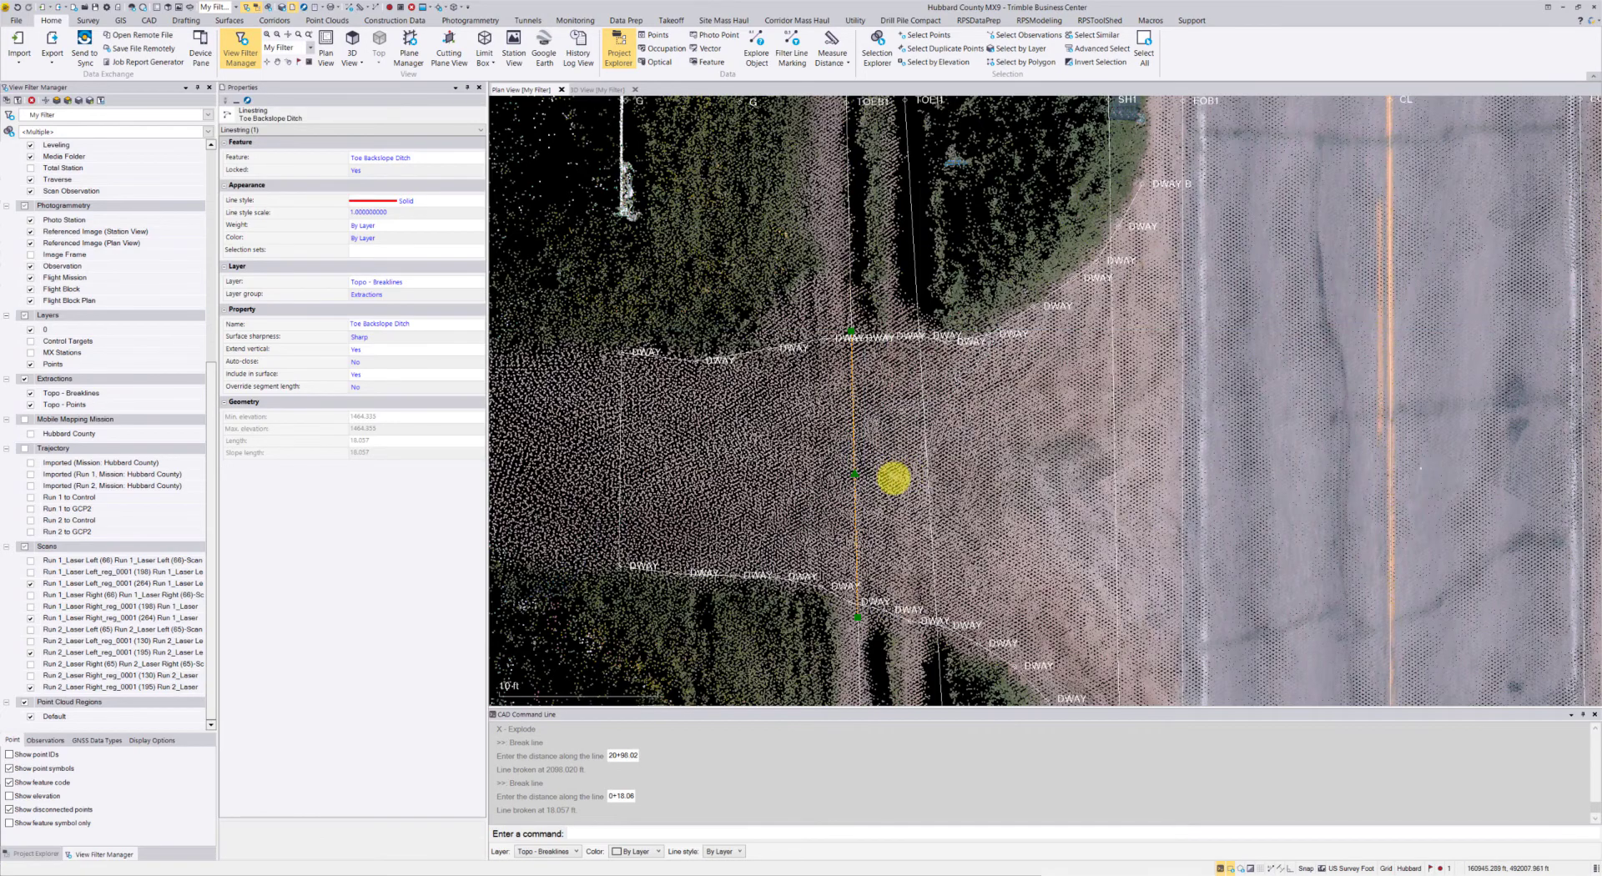
Delete the short ditch piece crossing the driveway.
middle_drag(893, 477, 869, 443)
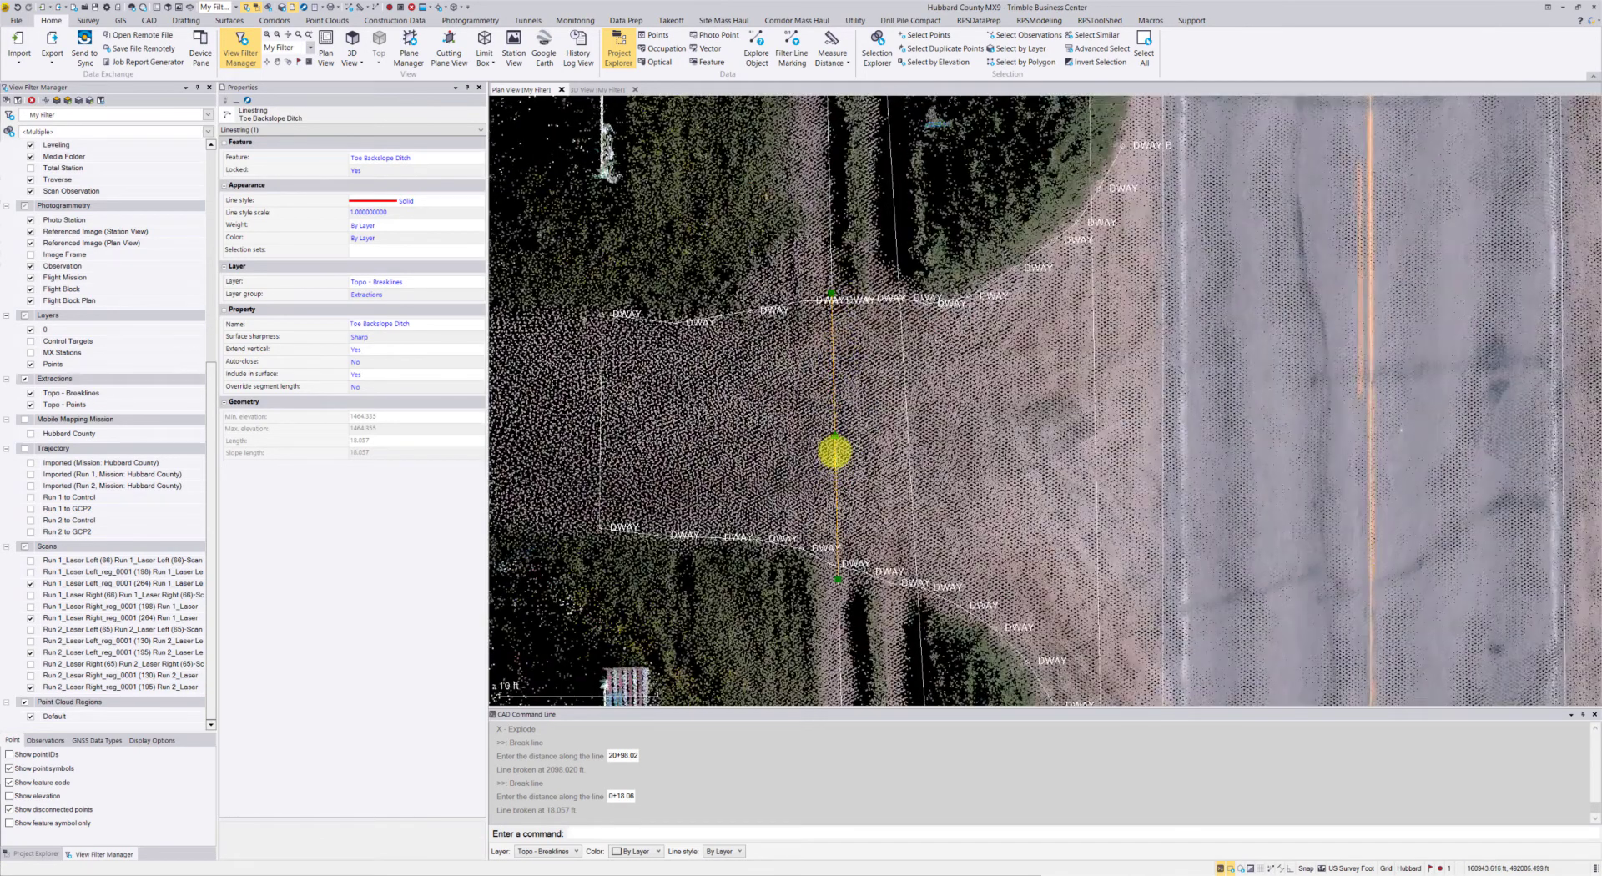
right_click(834, 450)
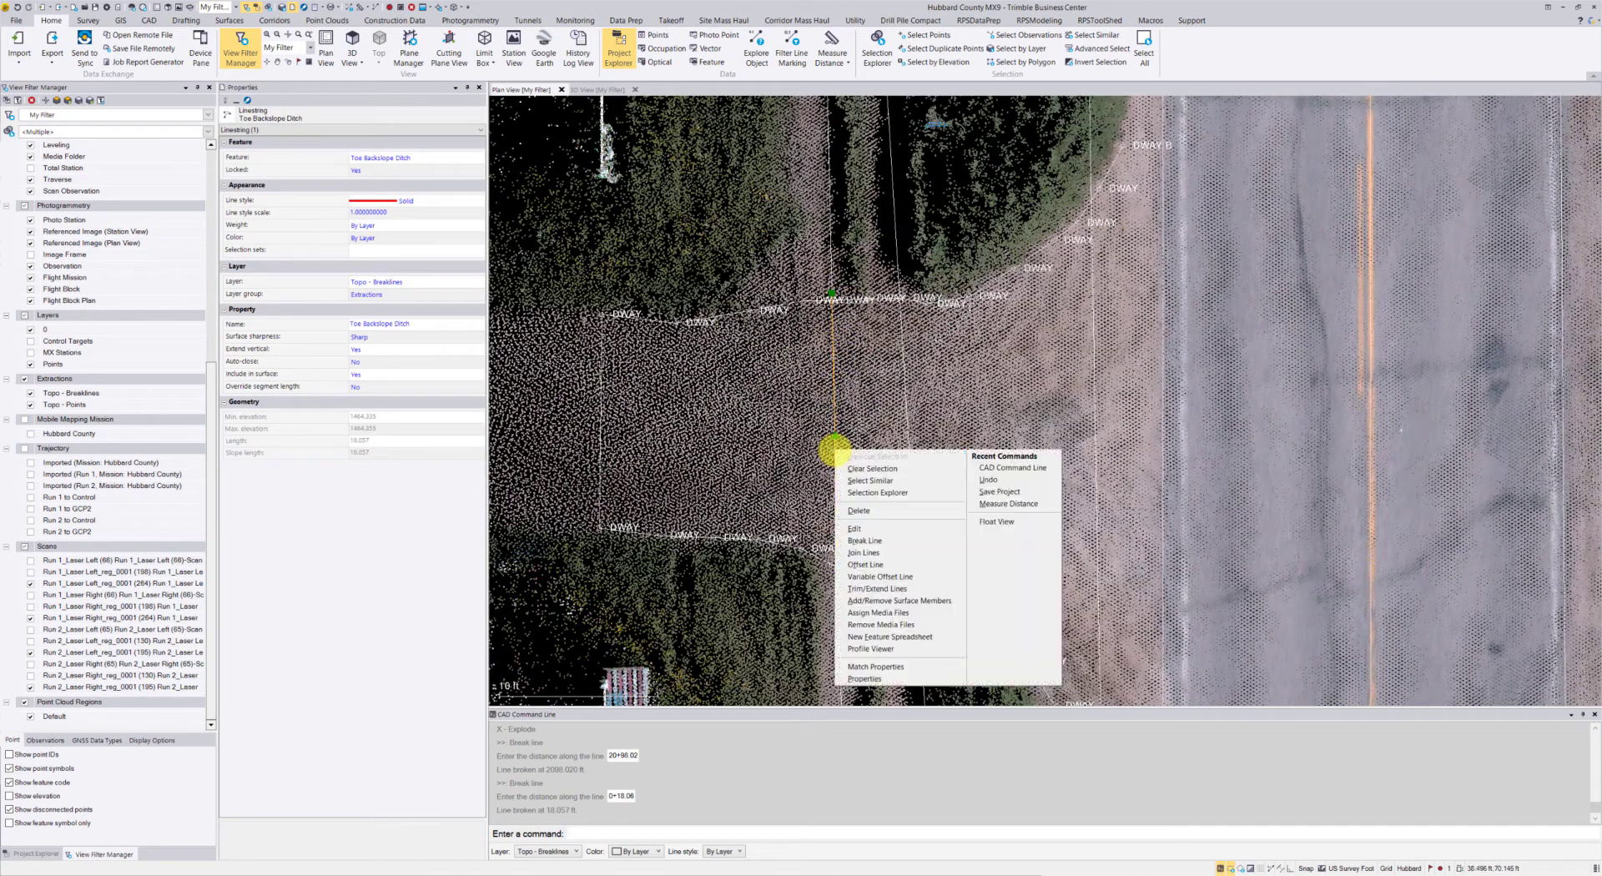
click(872, 517)
Break the Toe Inslope Ditch line at station 20+99.11.
middle_drag(887, 472, 830, 292)
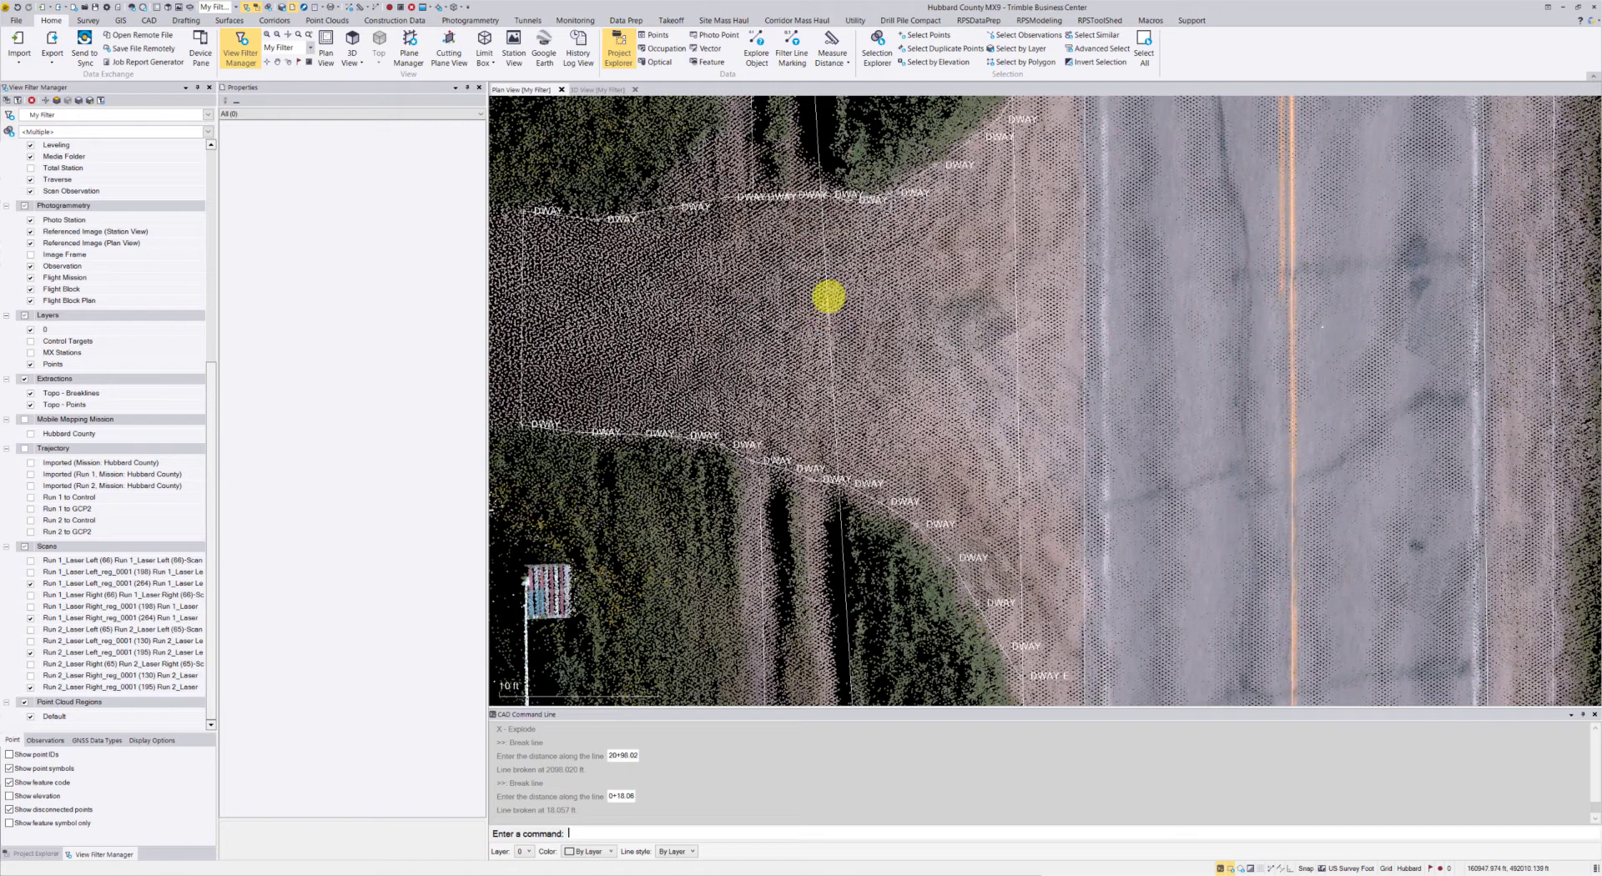
click(828, 298)
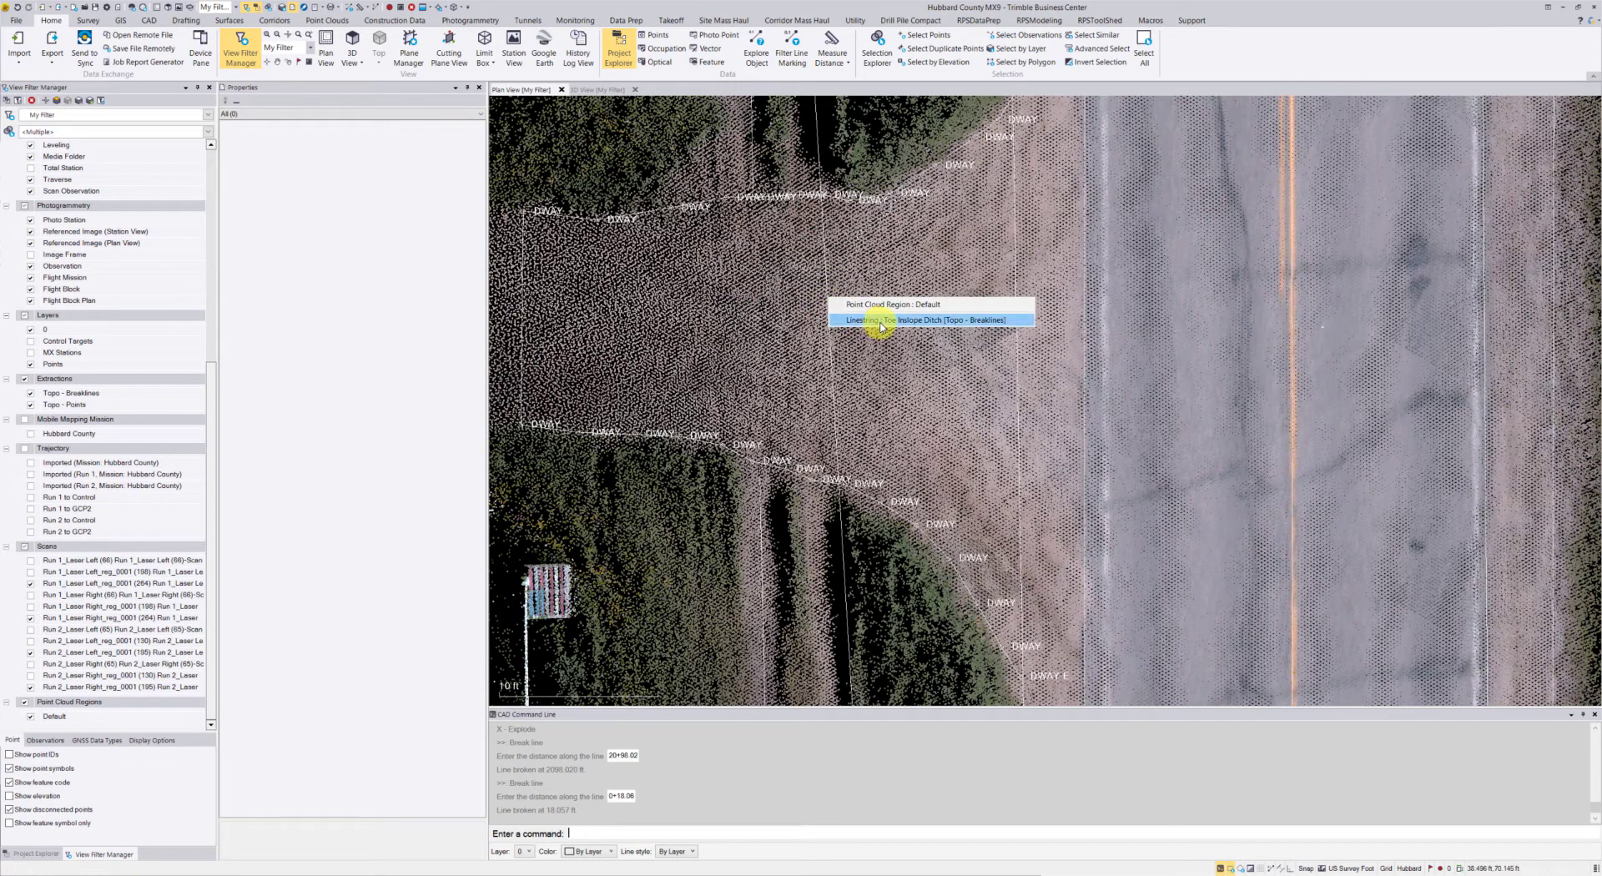
click(880, 322)
text(br)
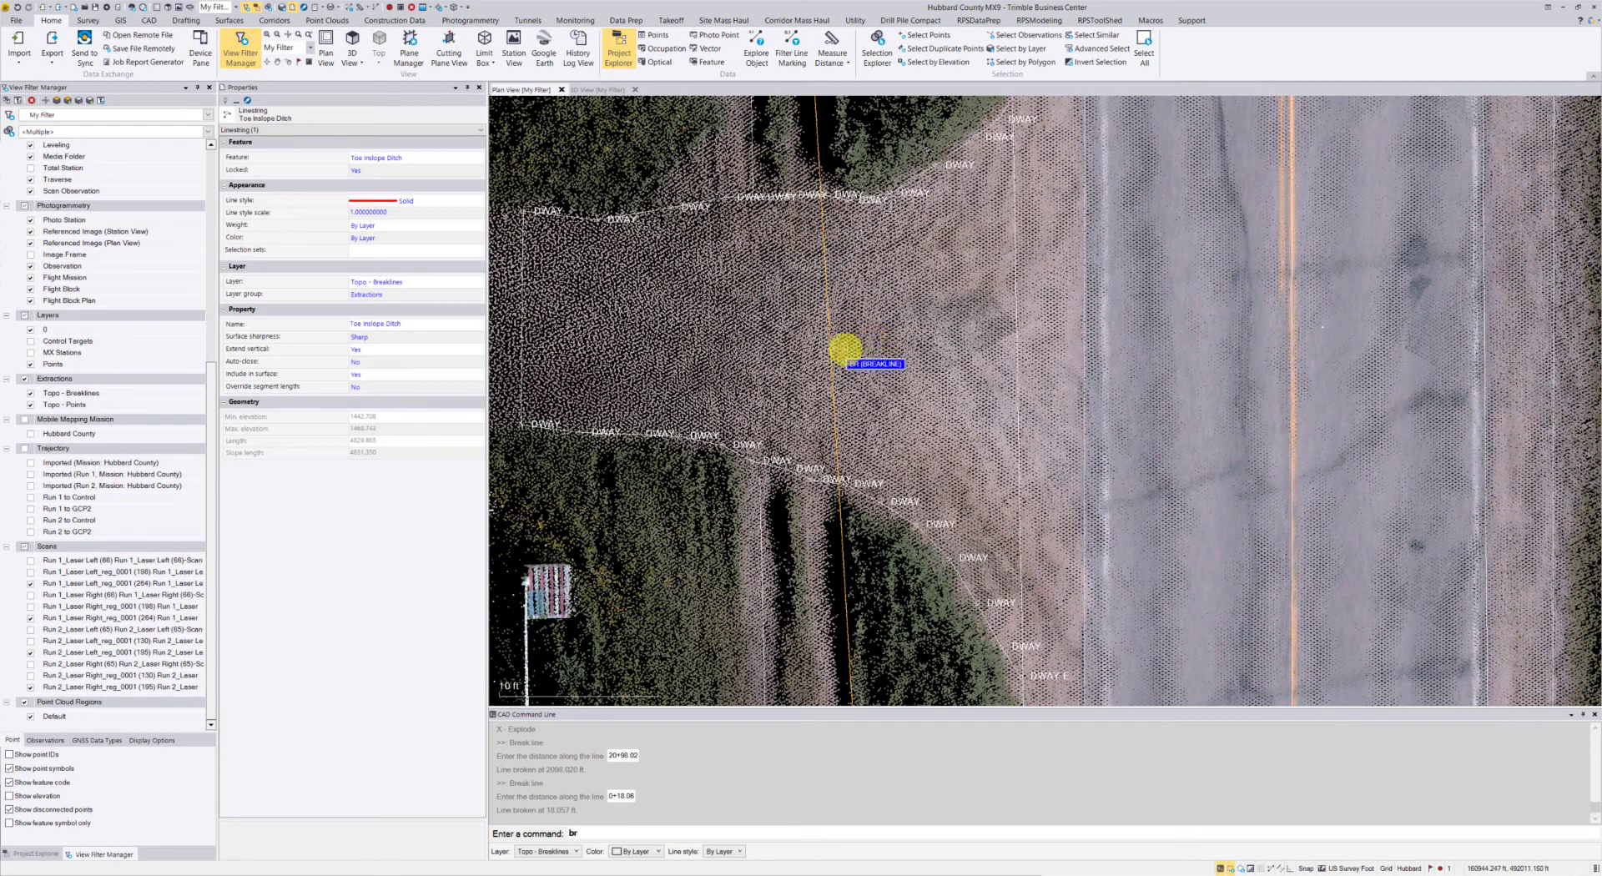
key(Return)
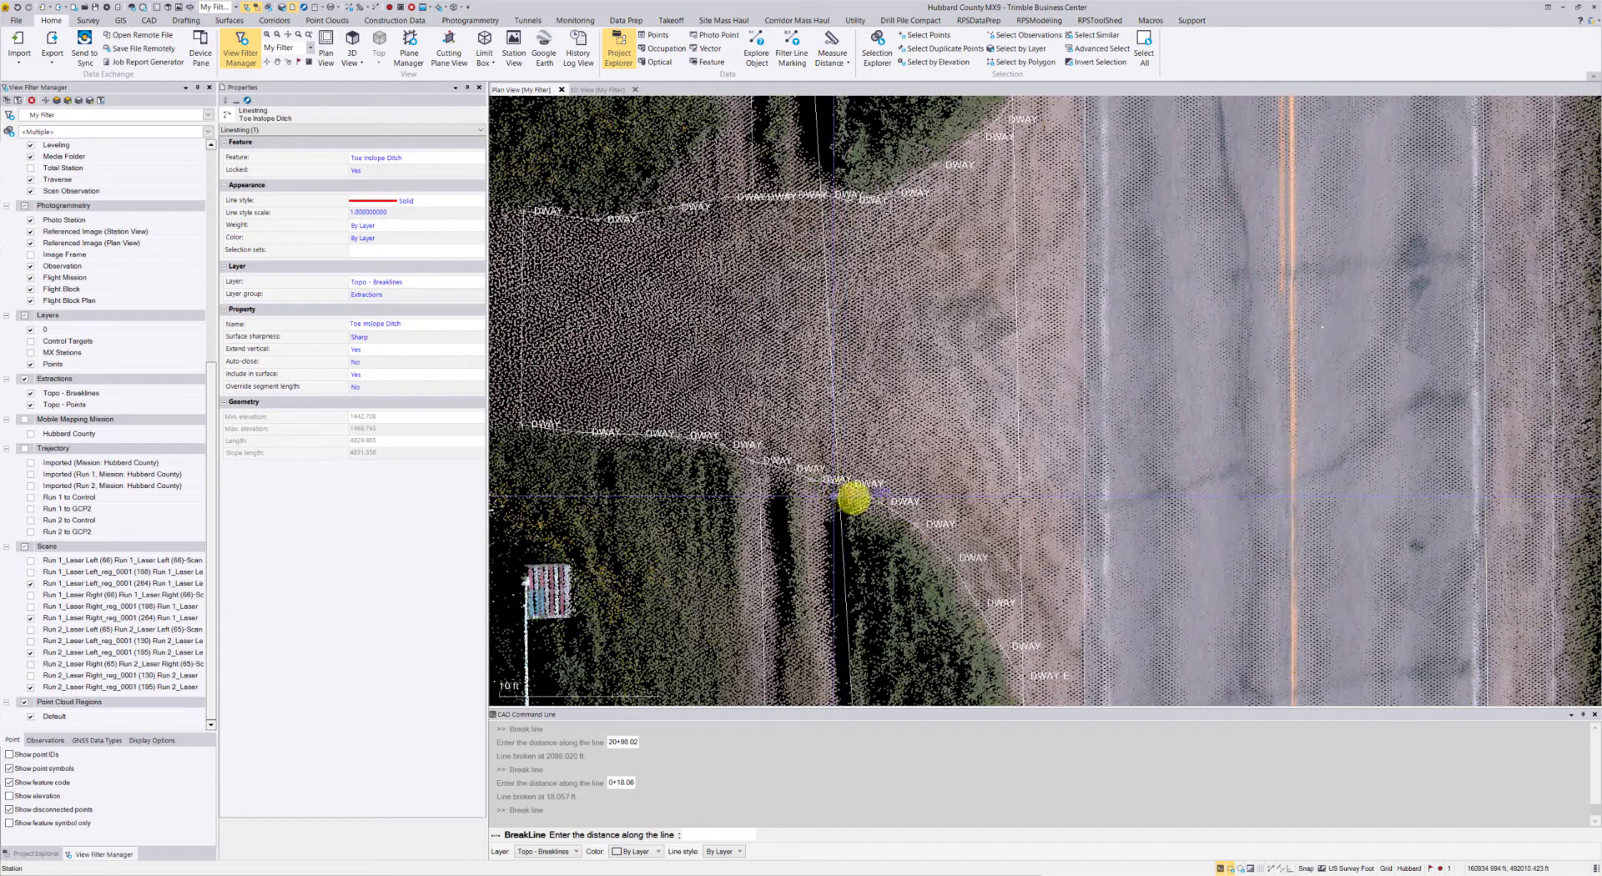
click(821, 225)
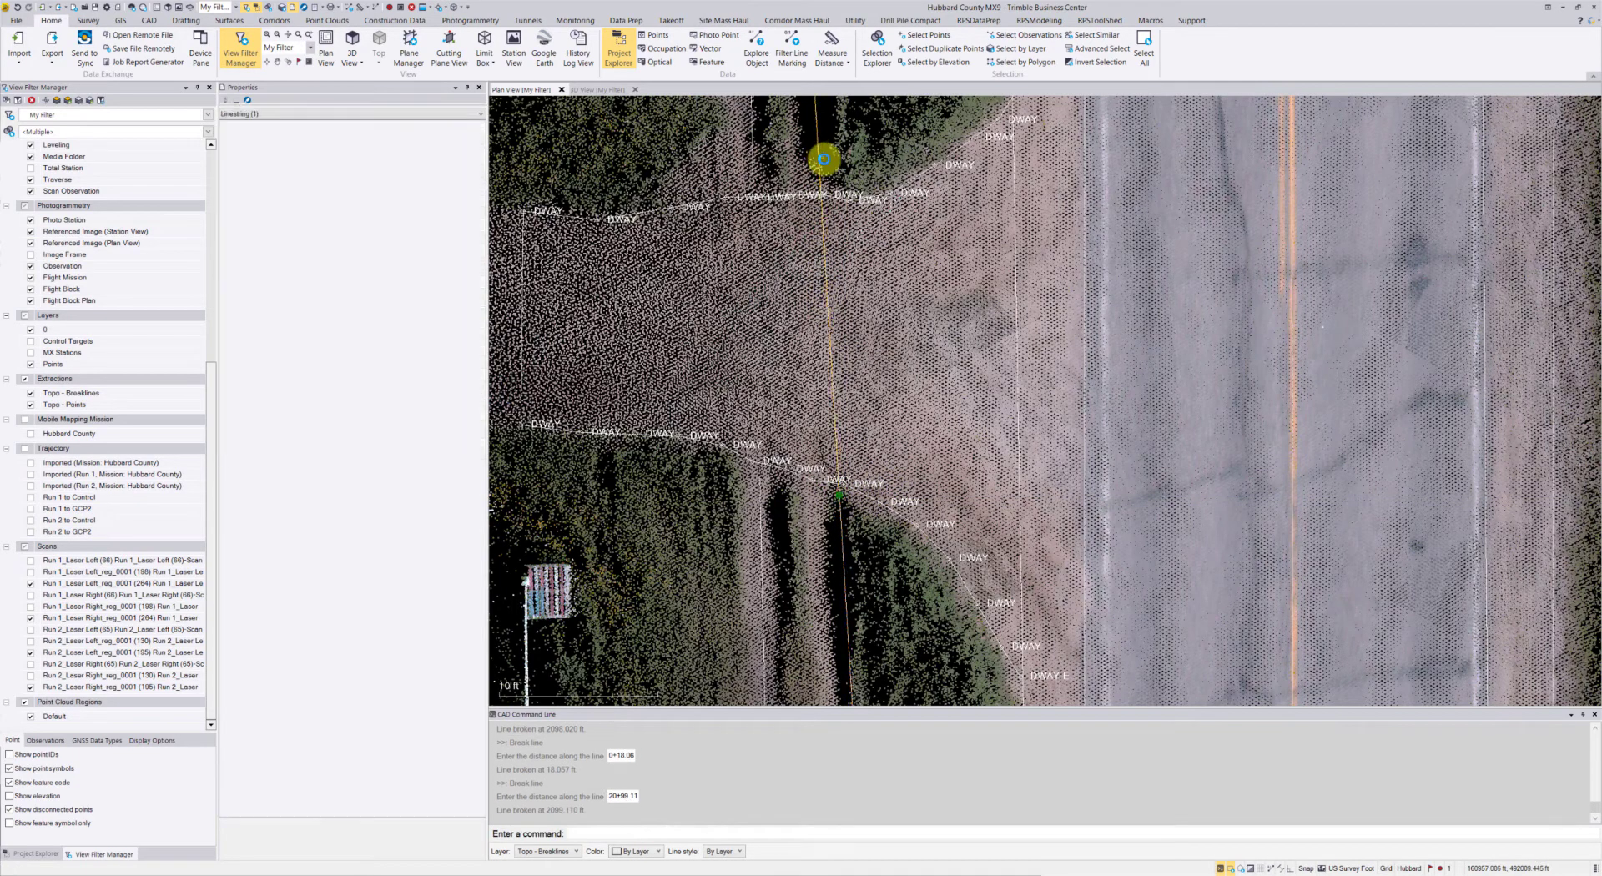
Break the line again at distance 0+19.59 and clear the selection.
text(br)
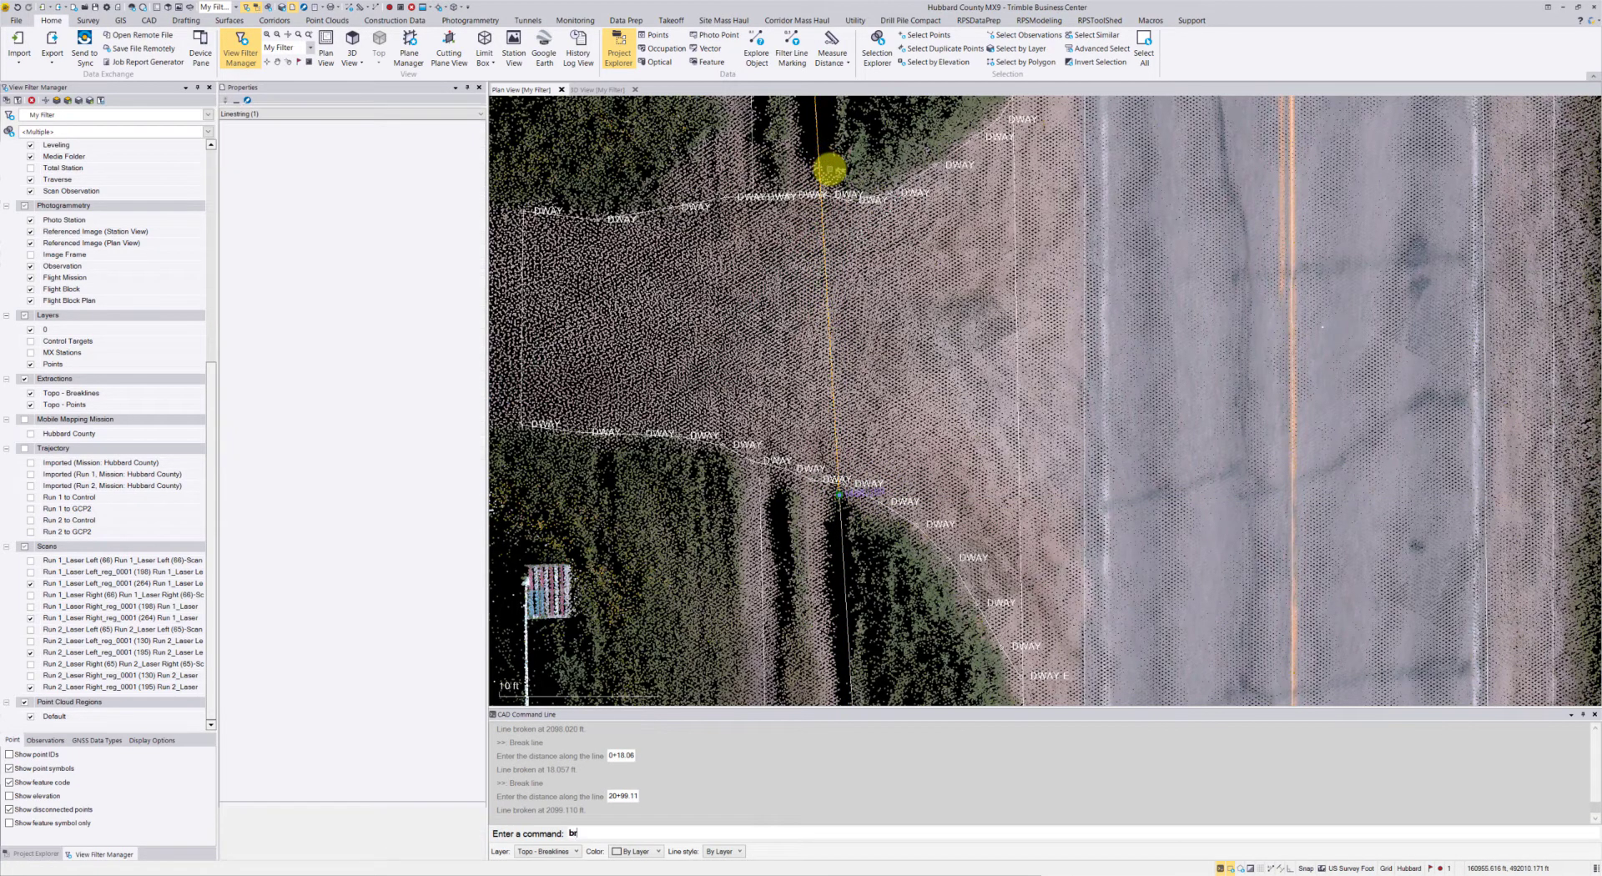
key(Return)
right_click(658, 251)
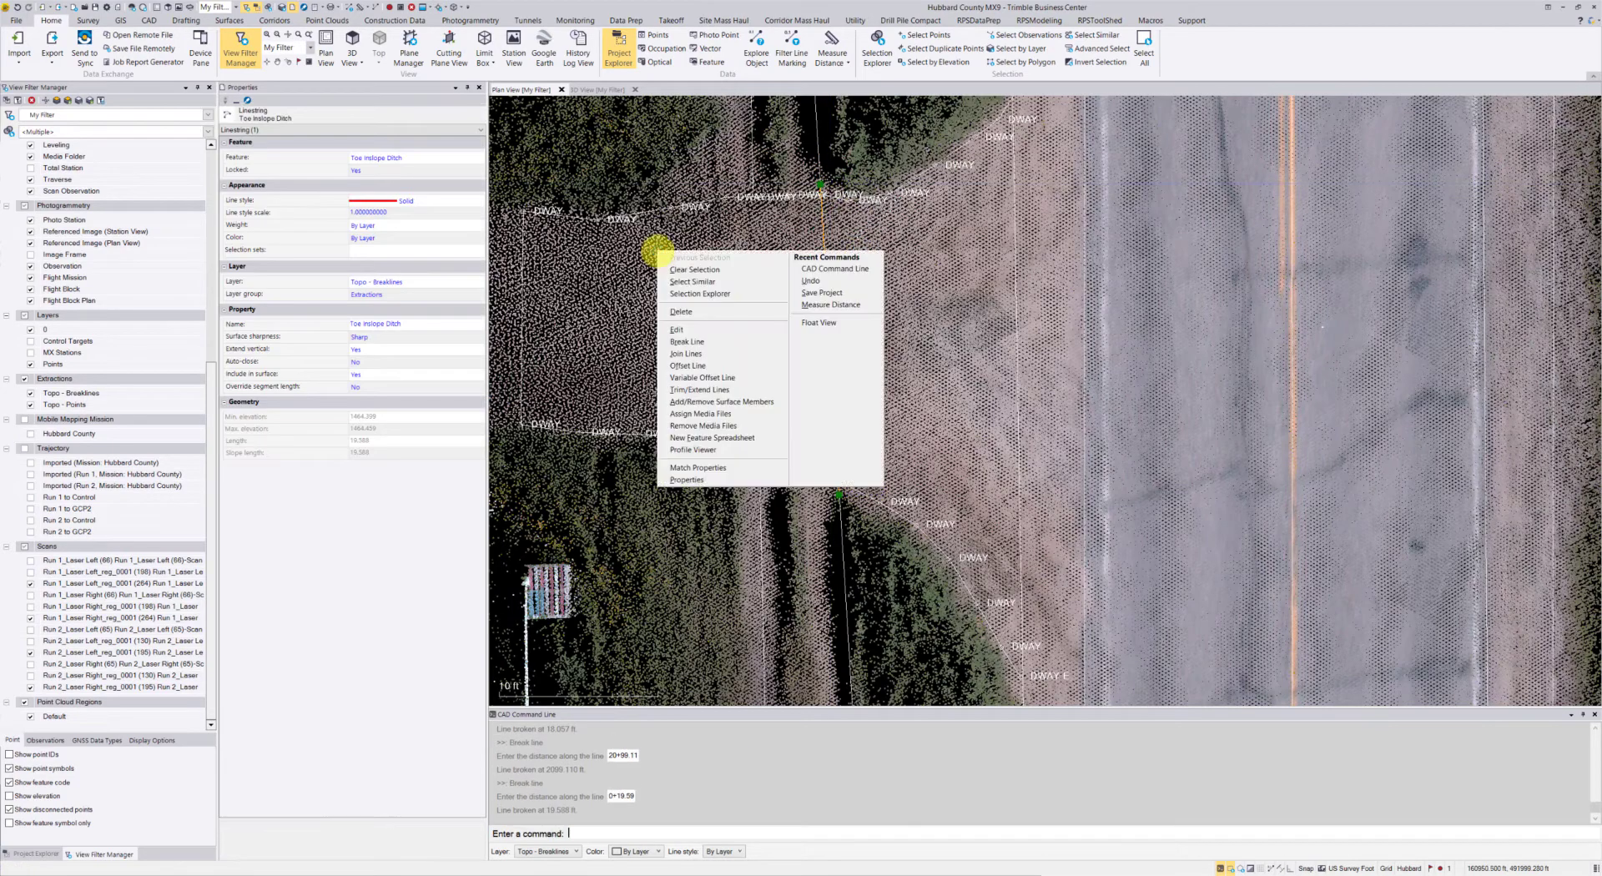
click(673, 311)
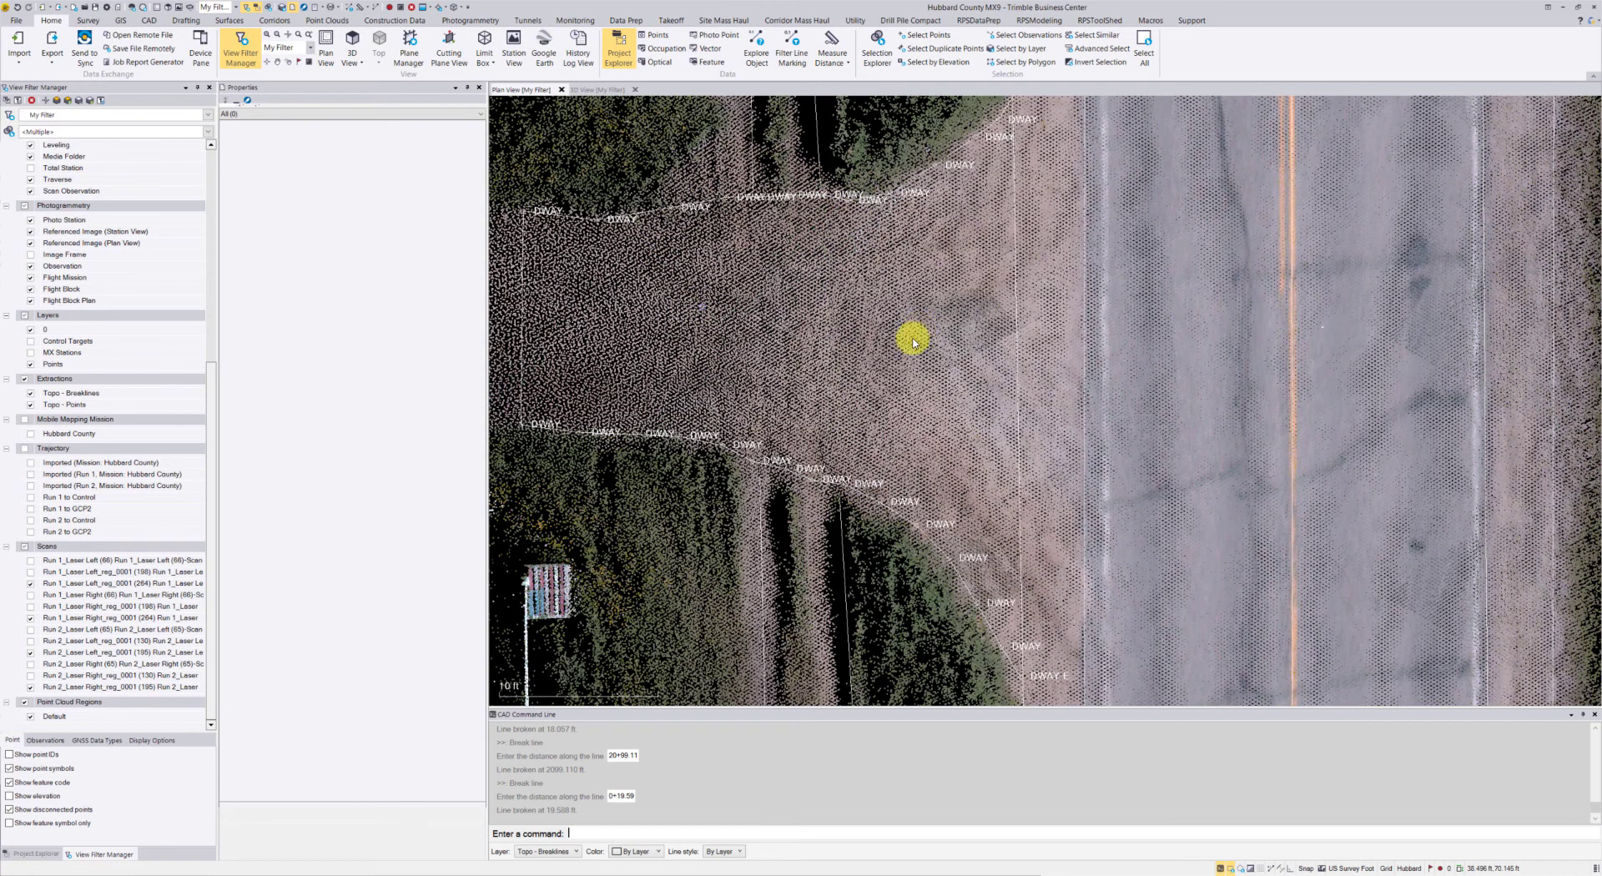
Pan and zoom the plan view in on the ditch lines just below the driveway.
scroll(918, 335, down, 2)
middle_drag(913, 339, 899, 356)
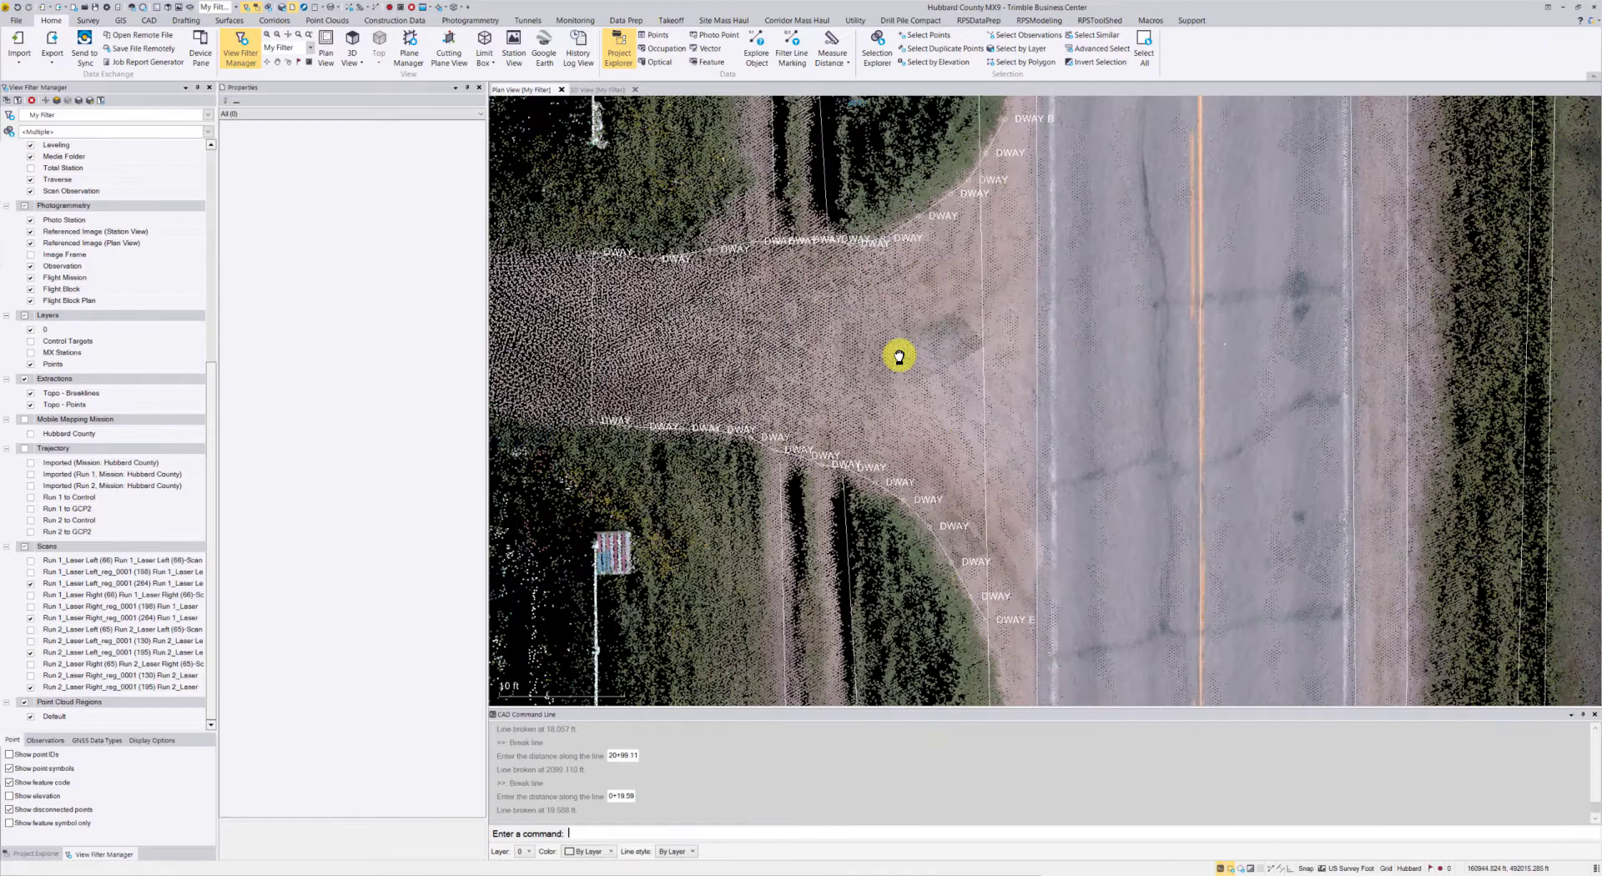
middle_drag(847, 312, 887, 304)
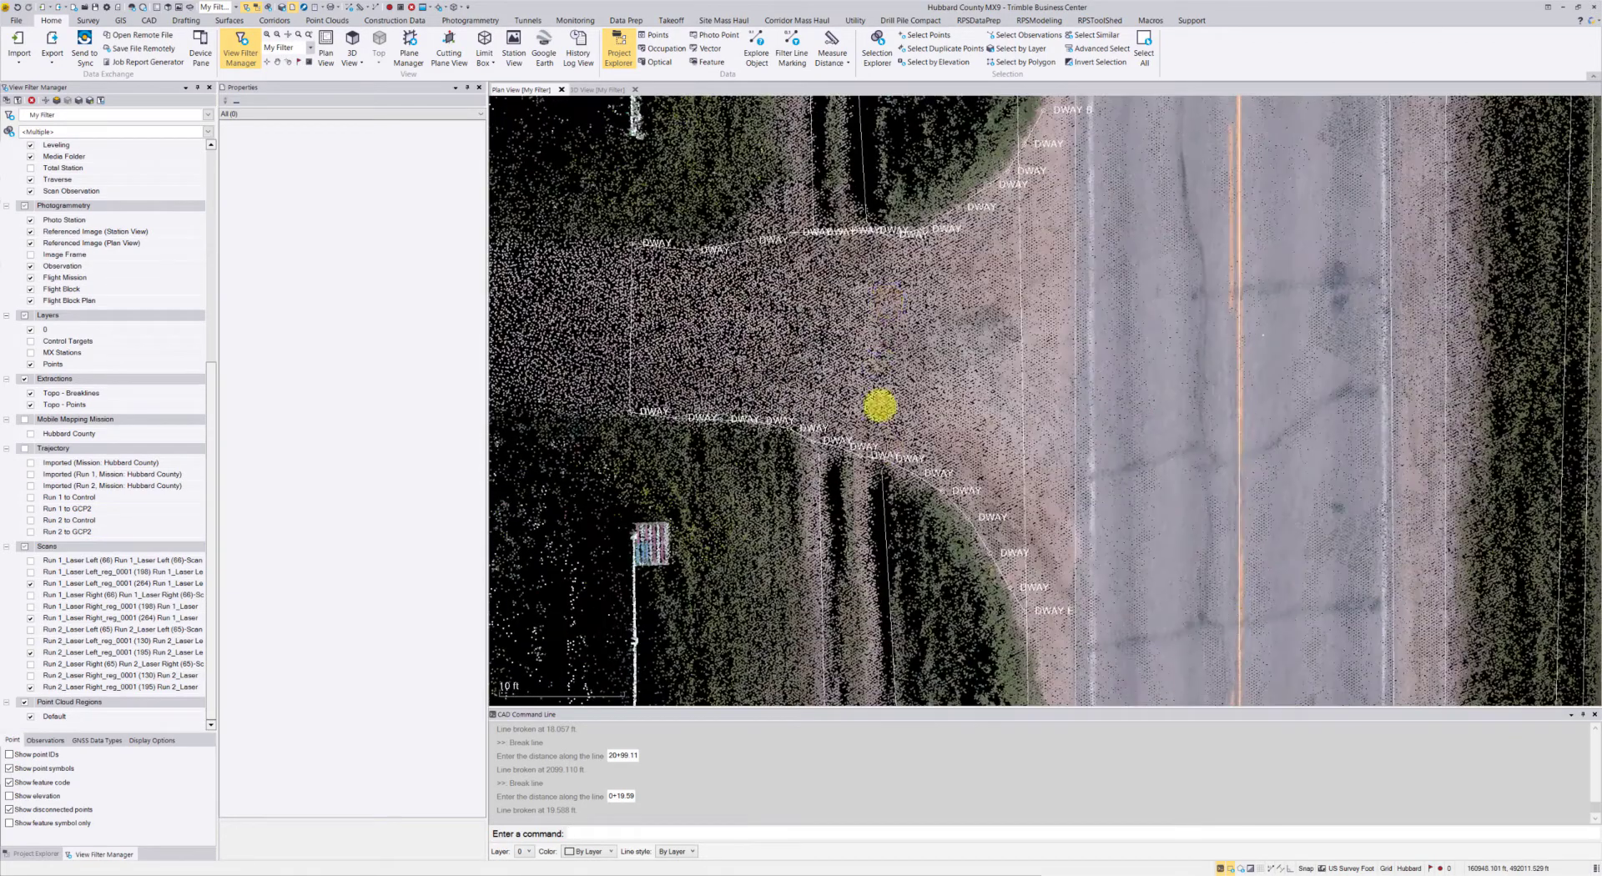
middle_drag(876, 368, 872, 318)
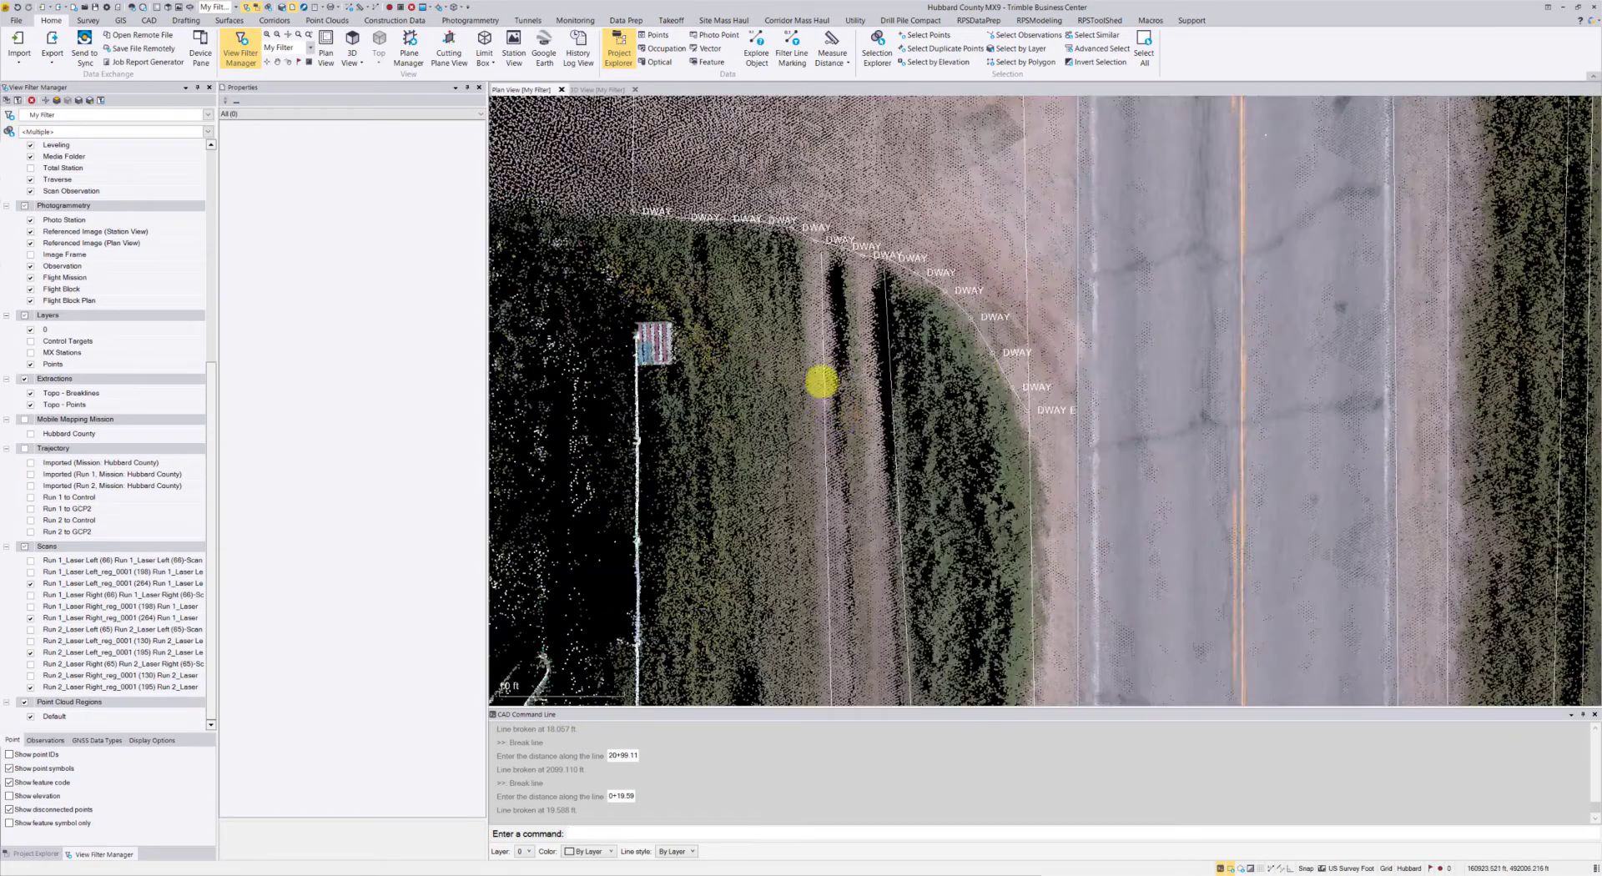
middle_drag(820, 390, 834, 234)
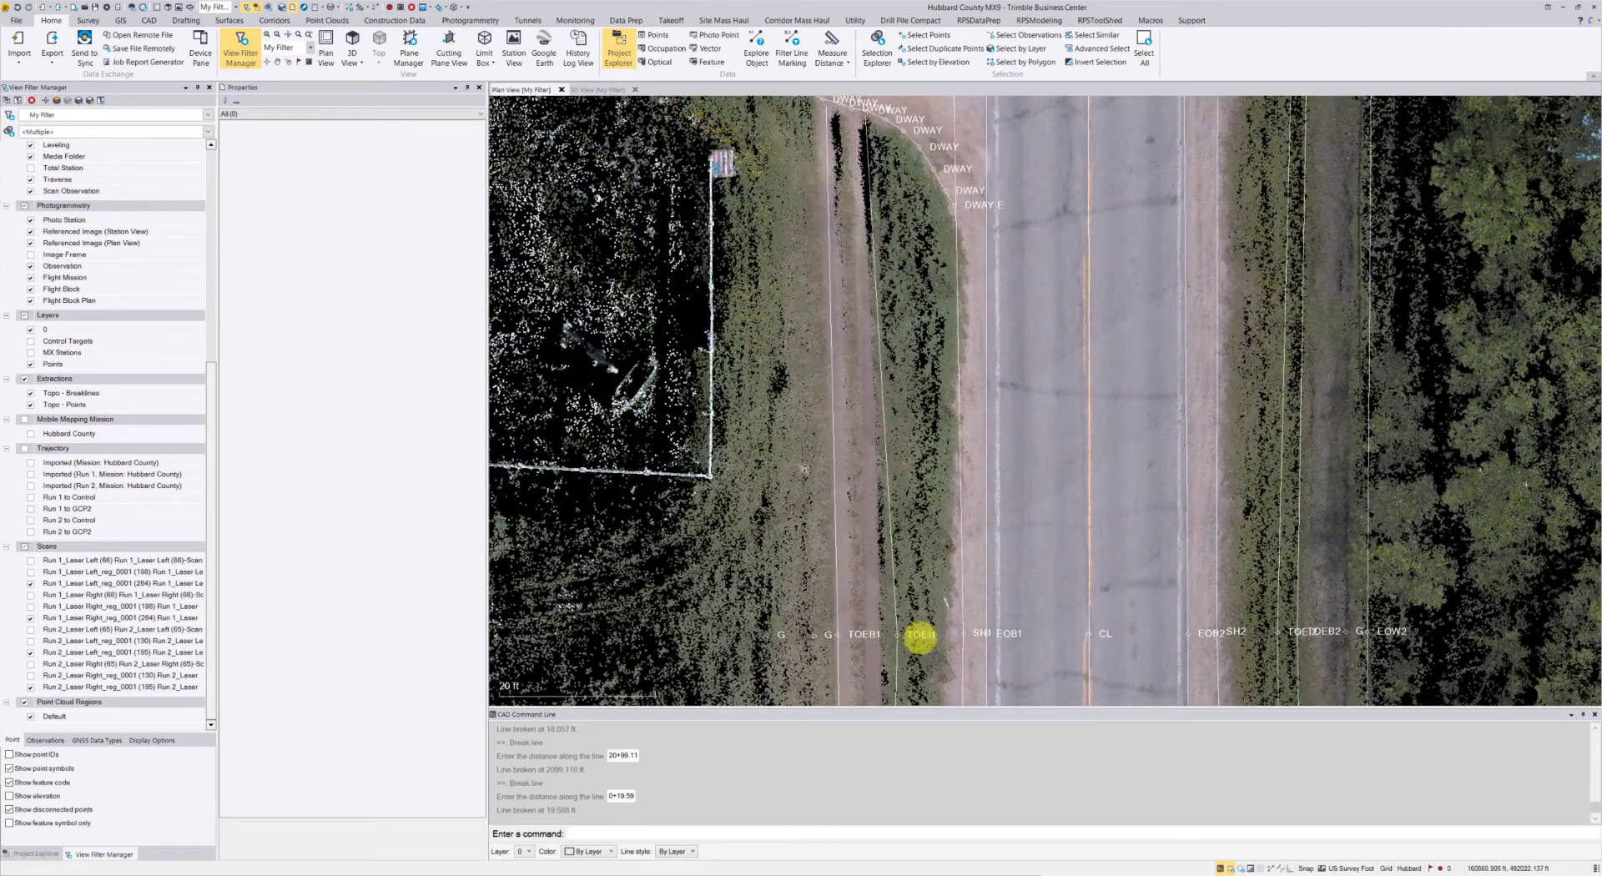
middle_drag(865, 214, 826, 344)
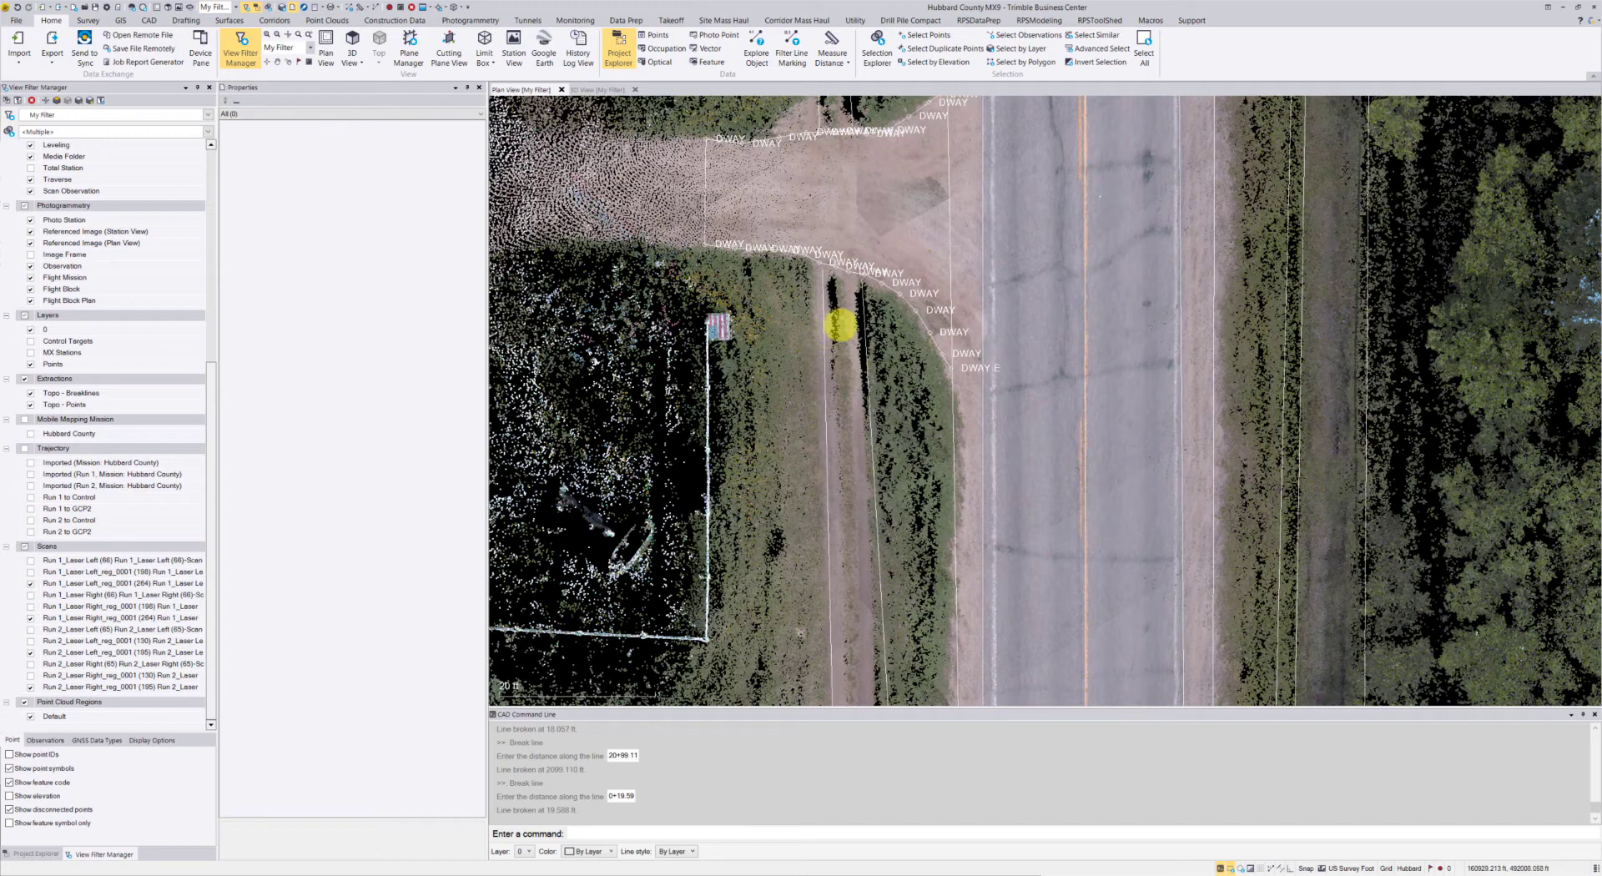
scroll(837, 337, up, 2)
middle_drag(837, 339, 843, 397)
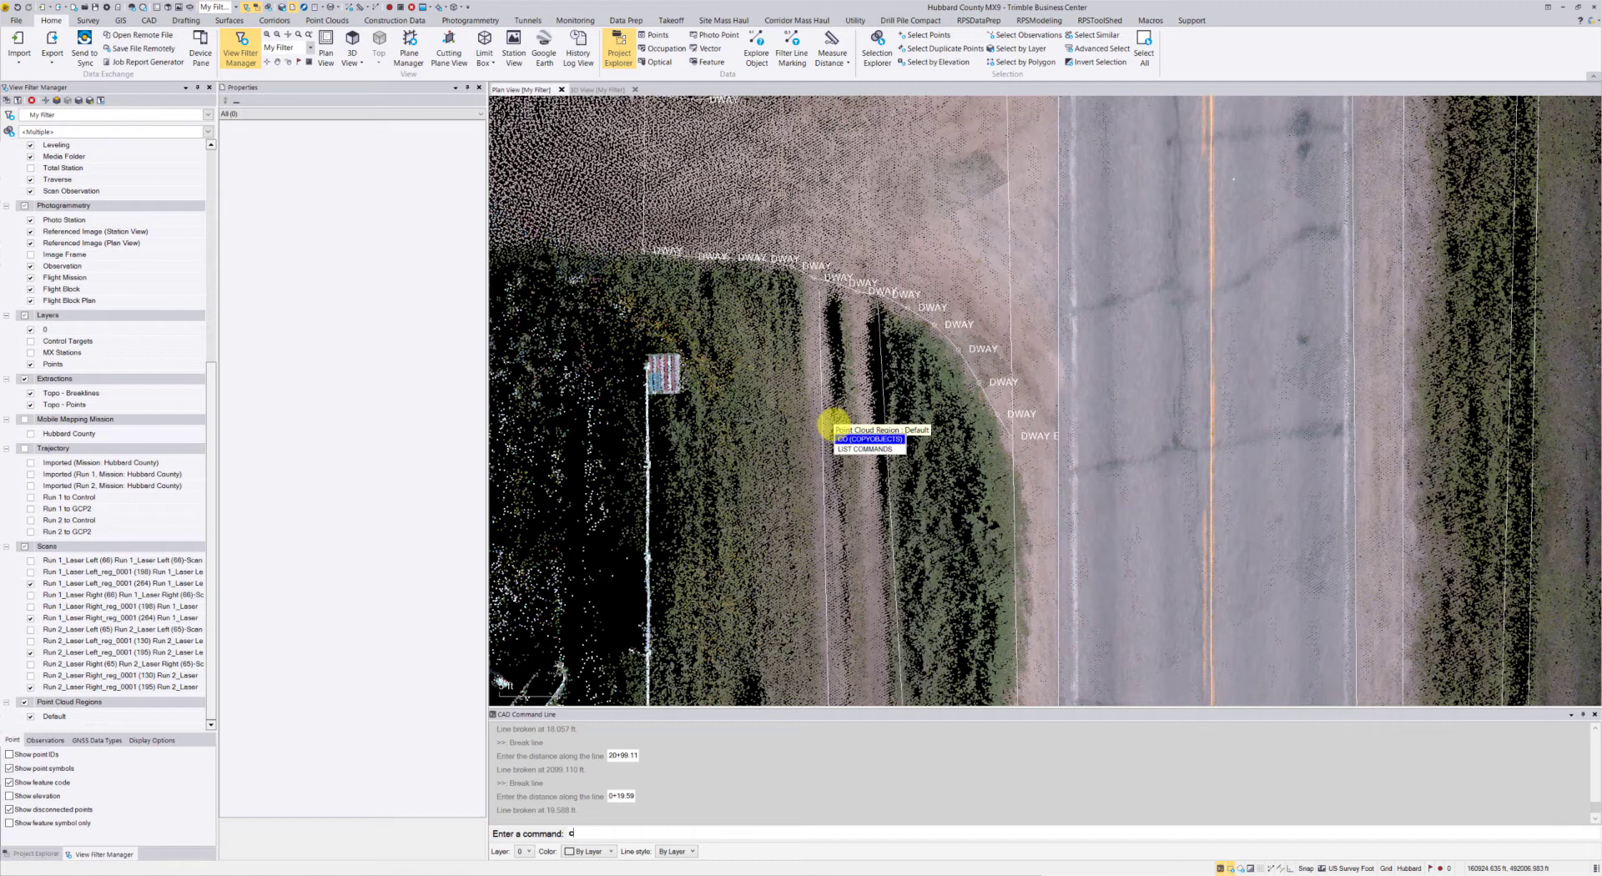
Start Create Point with ID 10126, code SPOT, Grid/Unknown/Enabled settings and automatic elevation.
key(BackSpace)
text(po)
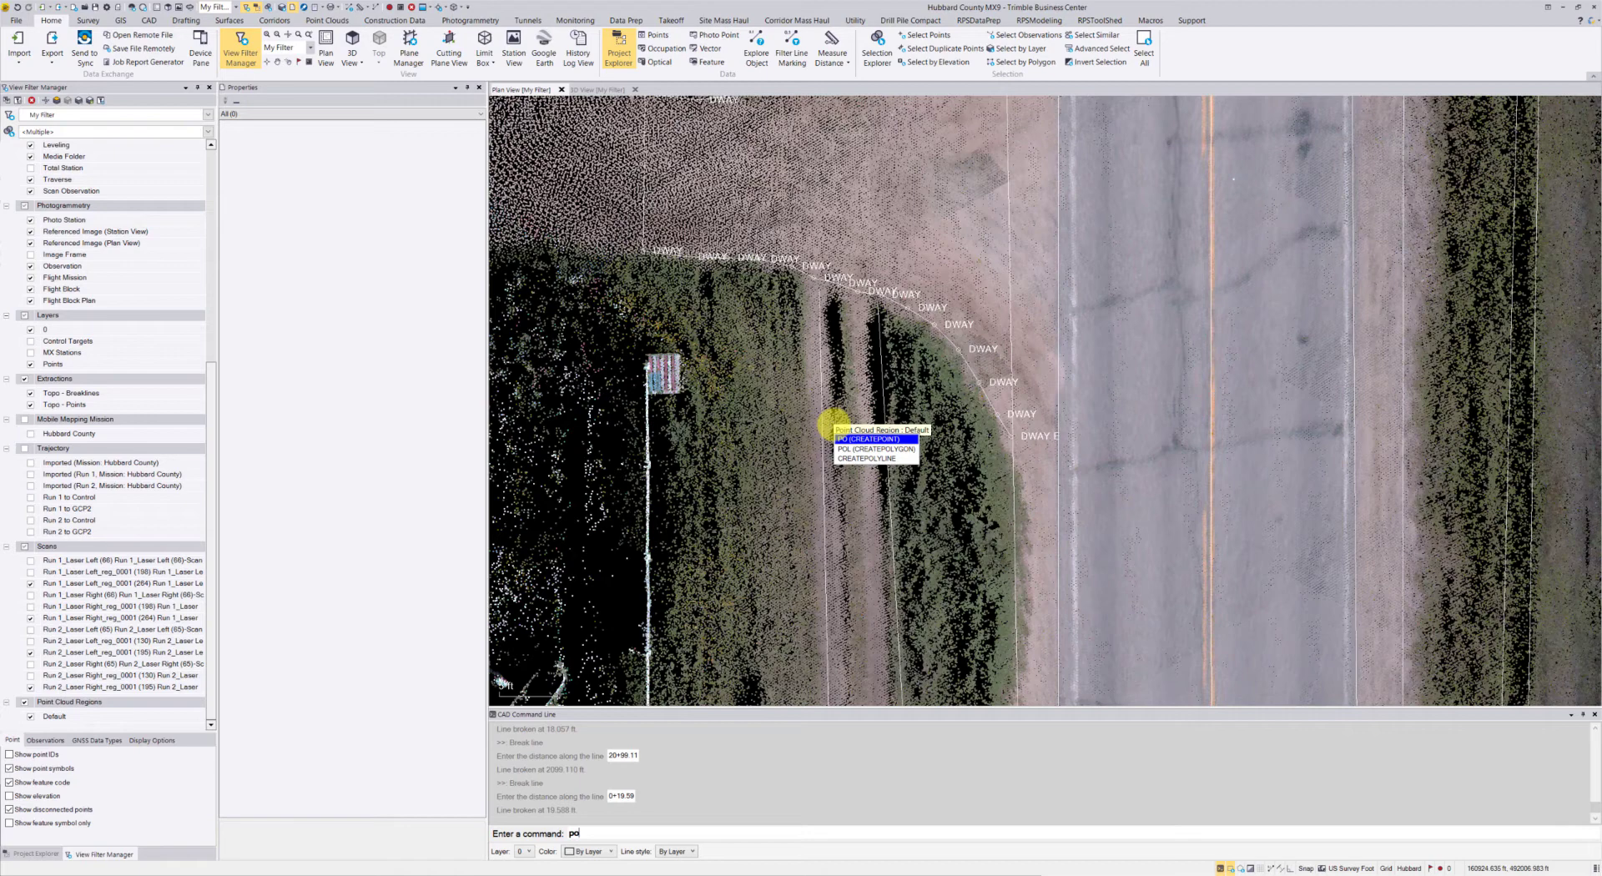
key(Return)
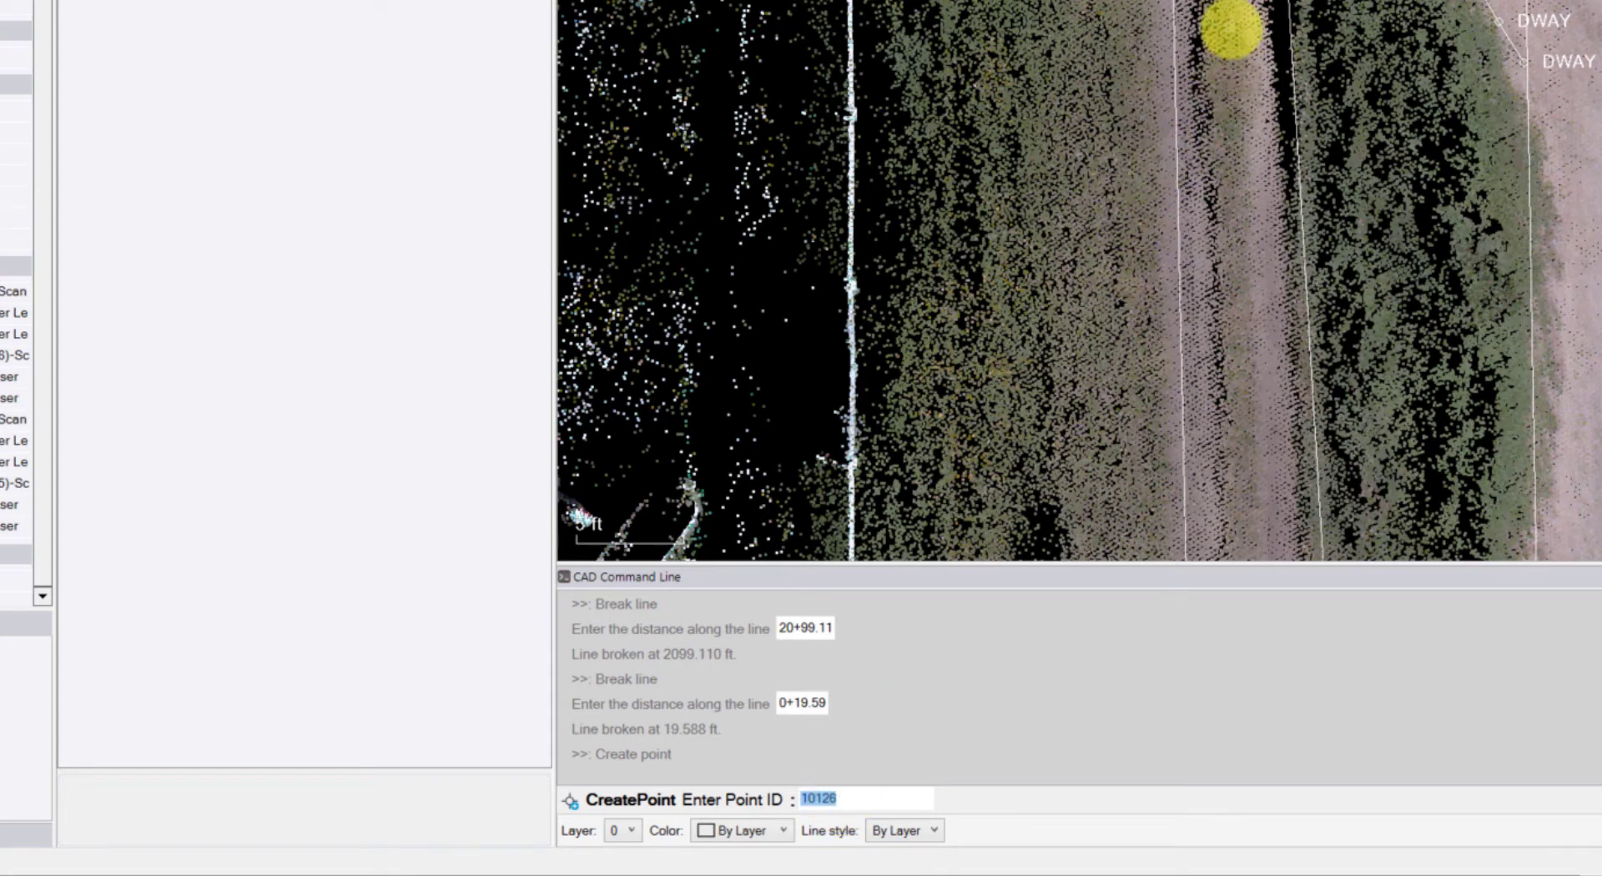
key(Return)
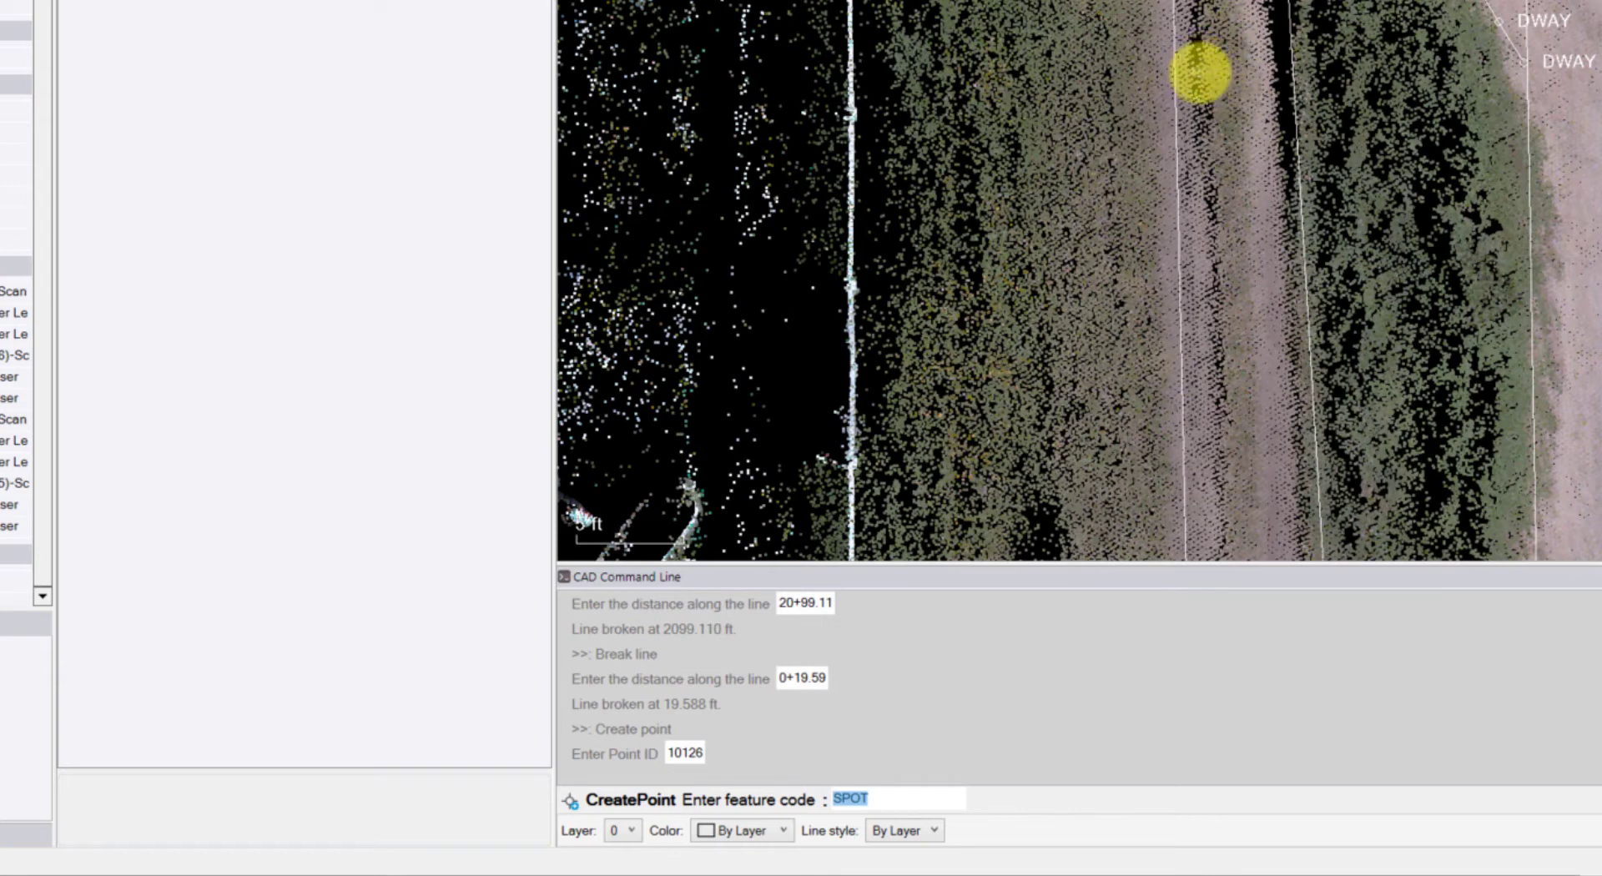
key(Return)
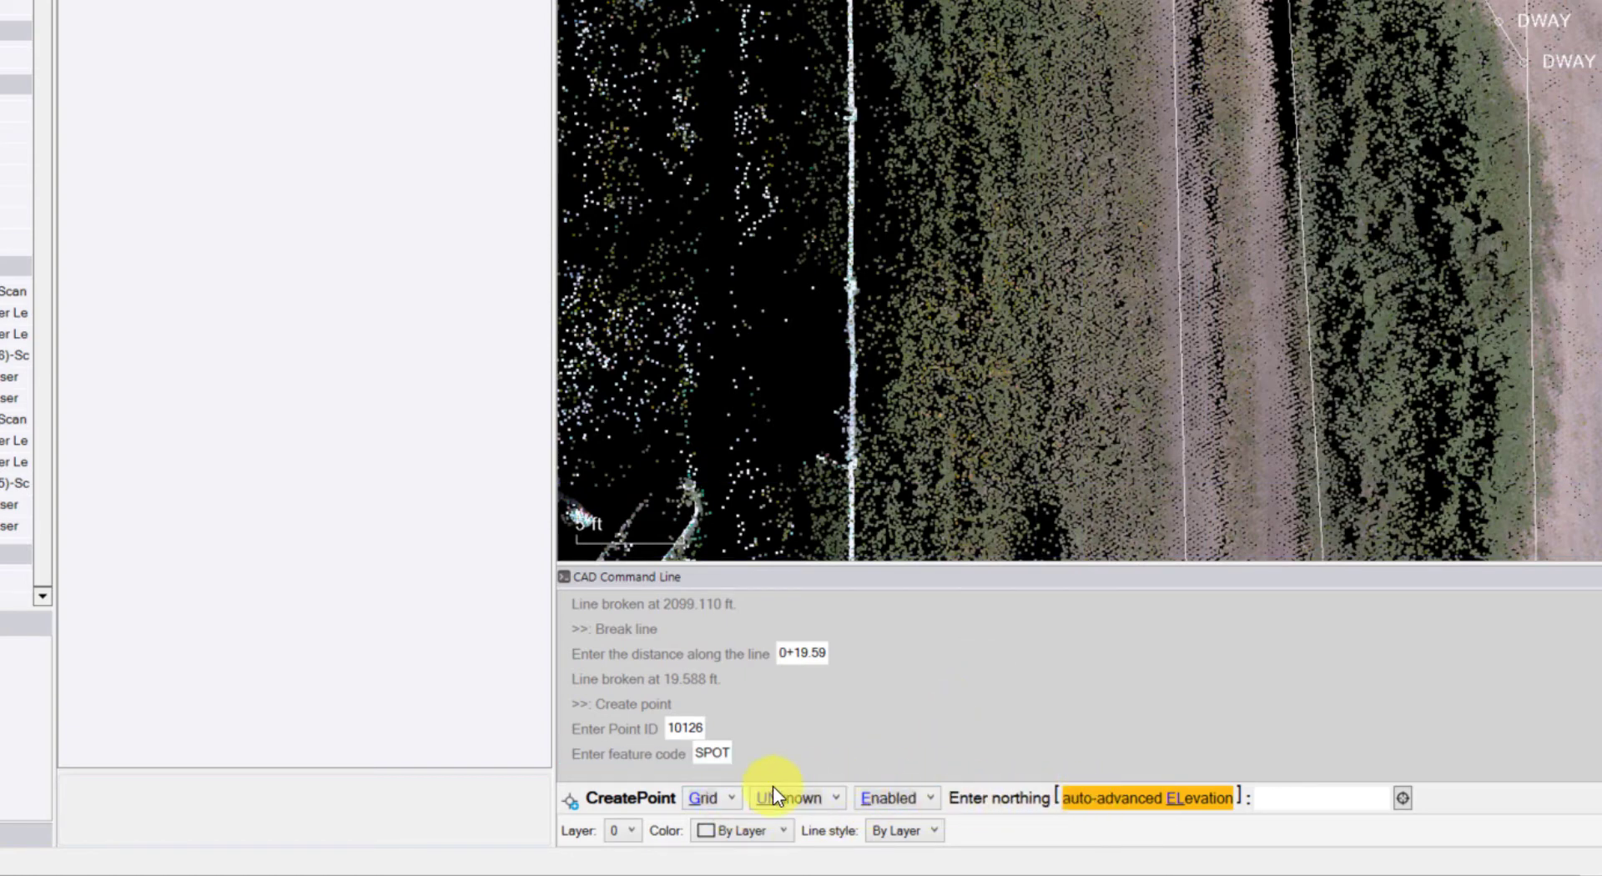
click(734, 798)
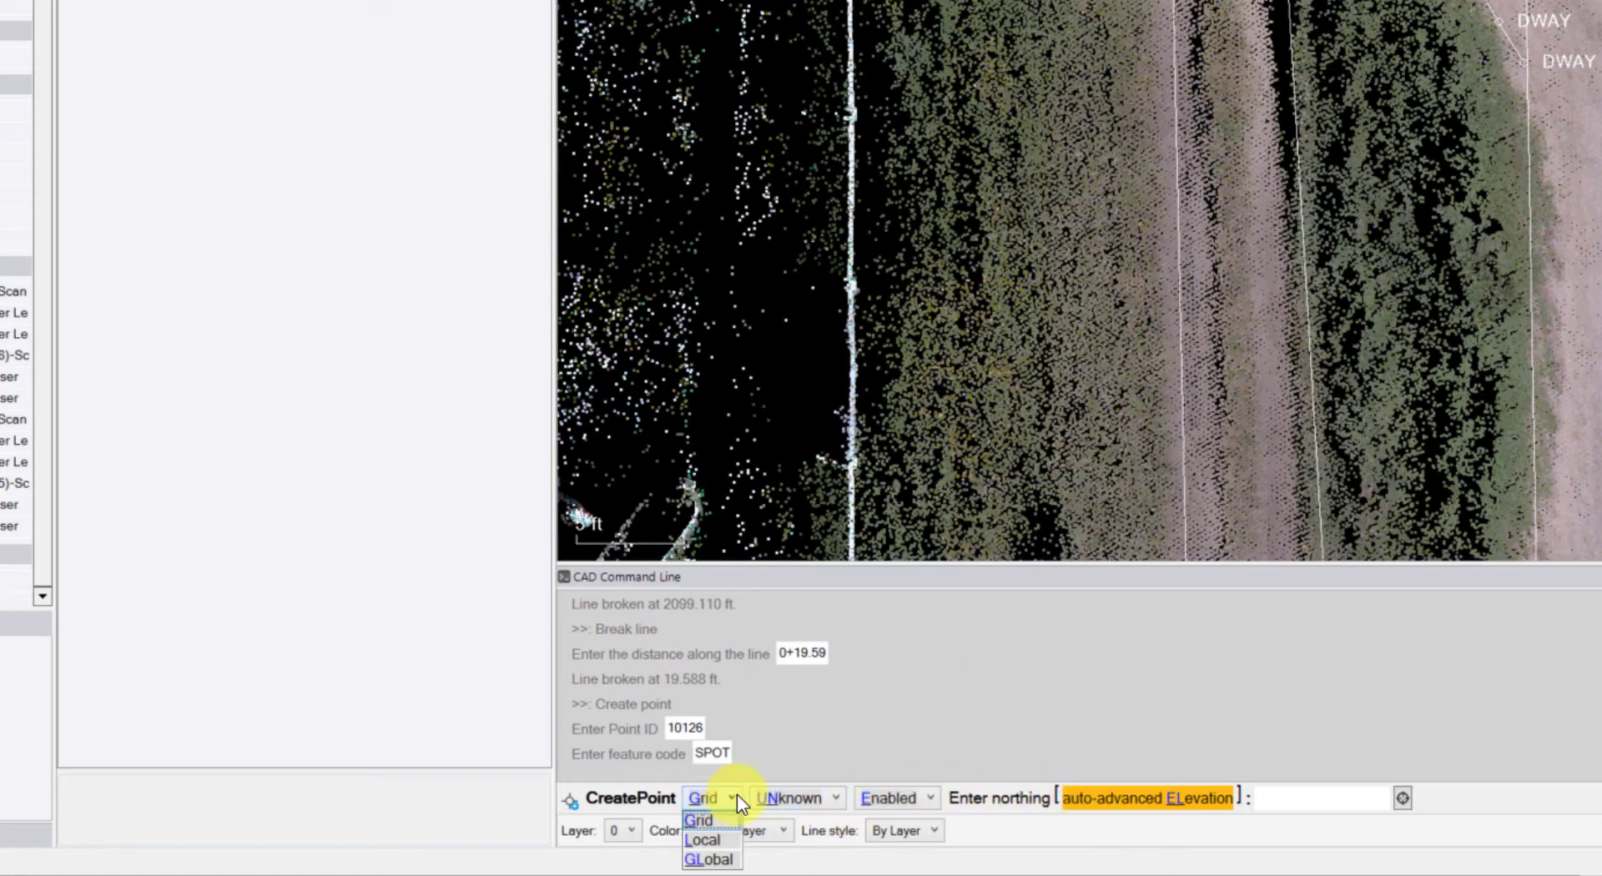
click(840, 801)
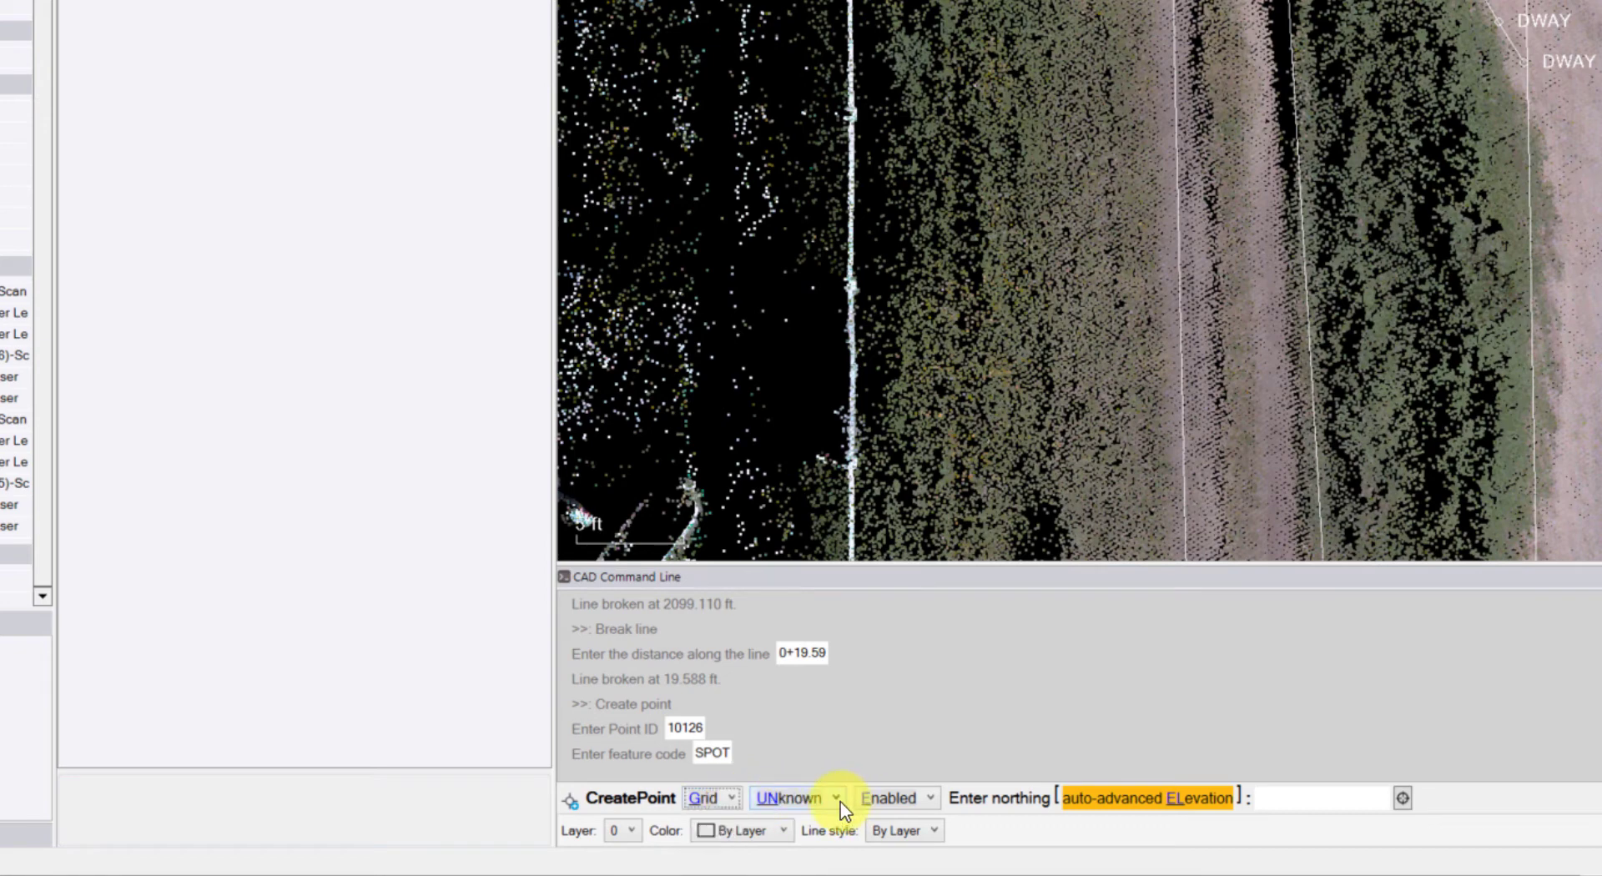
click(839, 800)
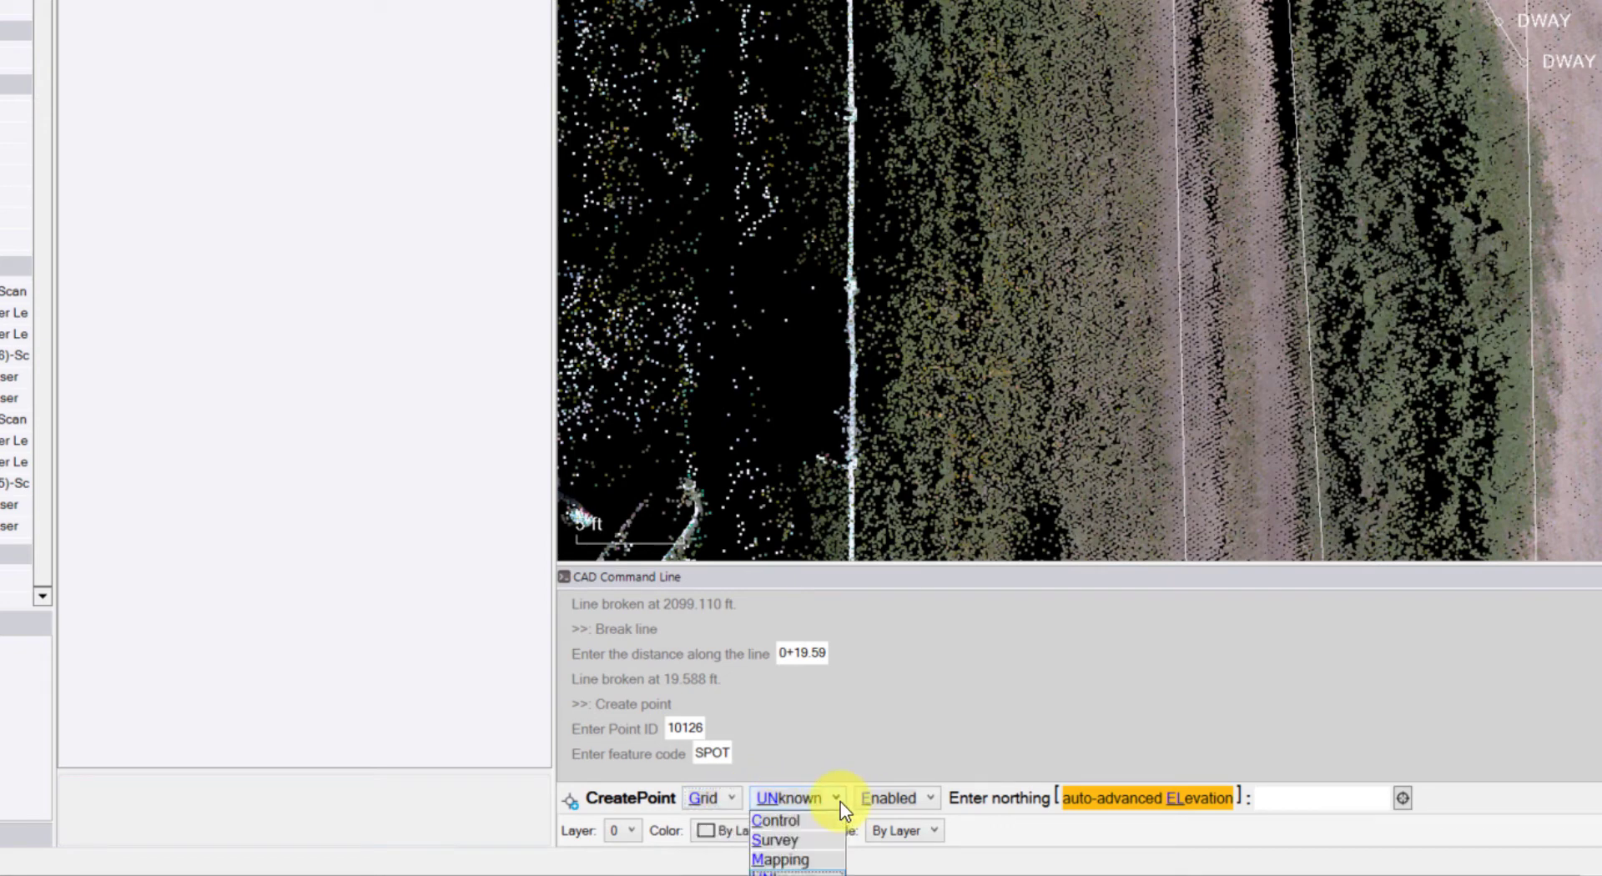
click(936, 799)
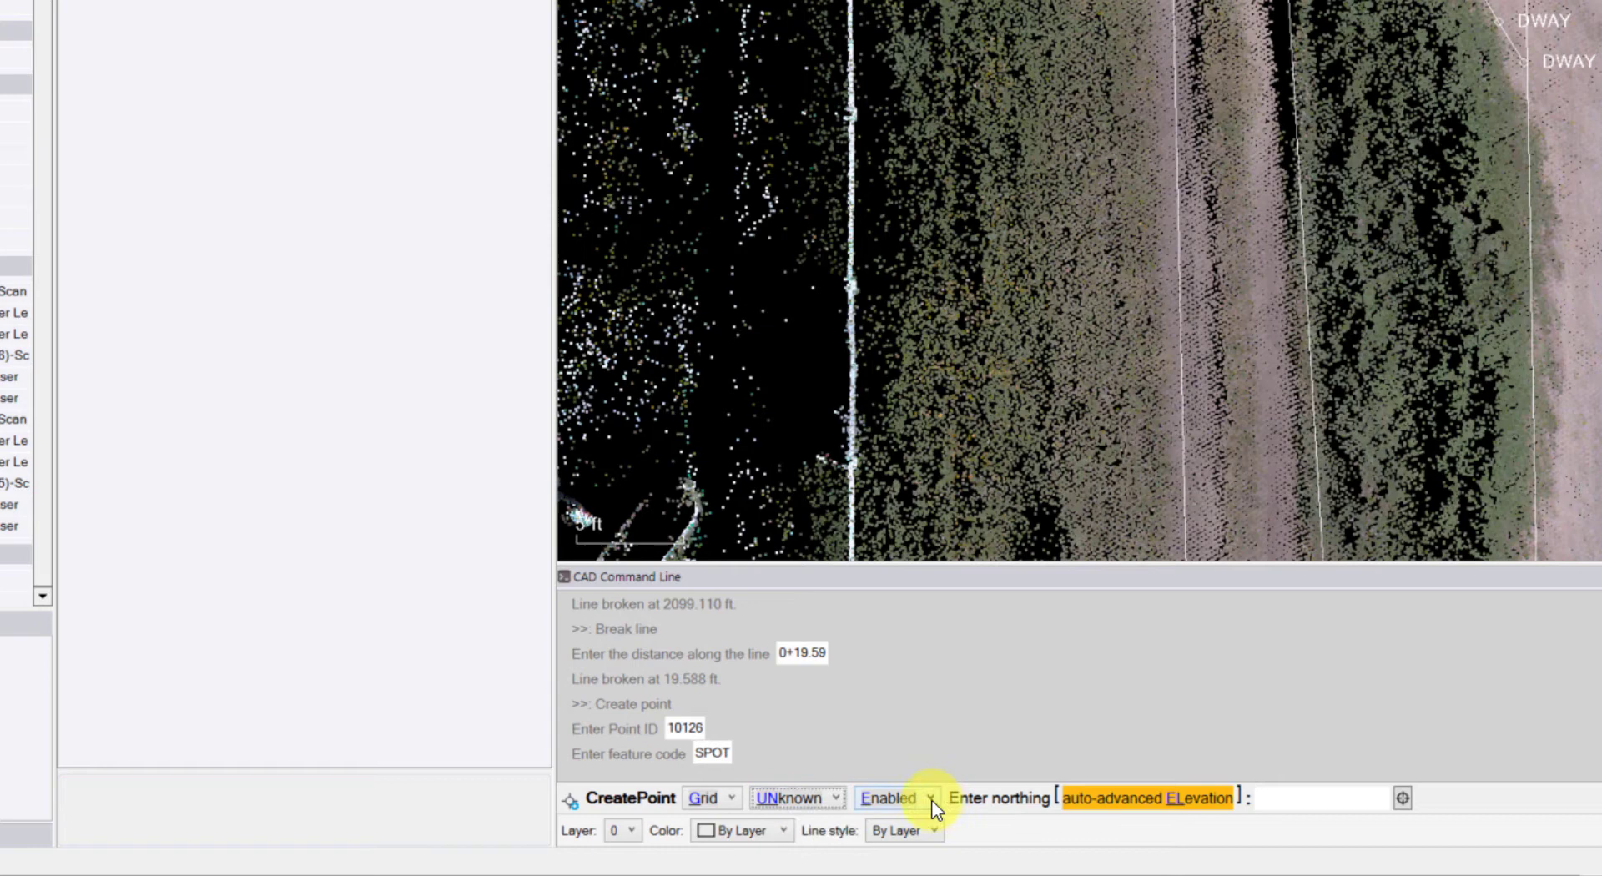
click(932, 799)
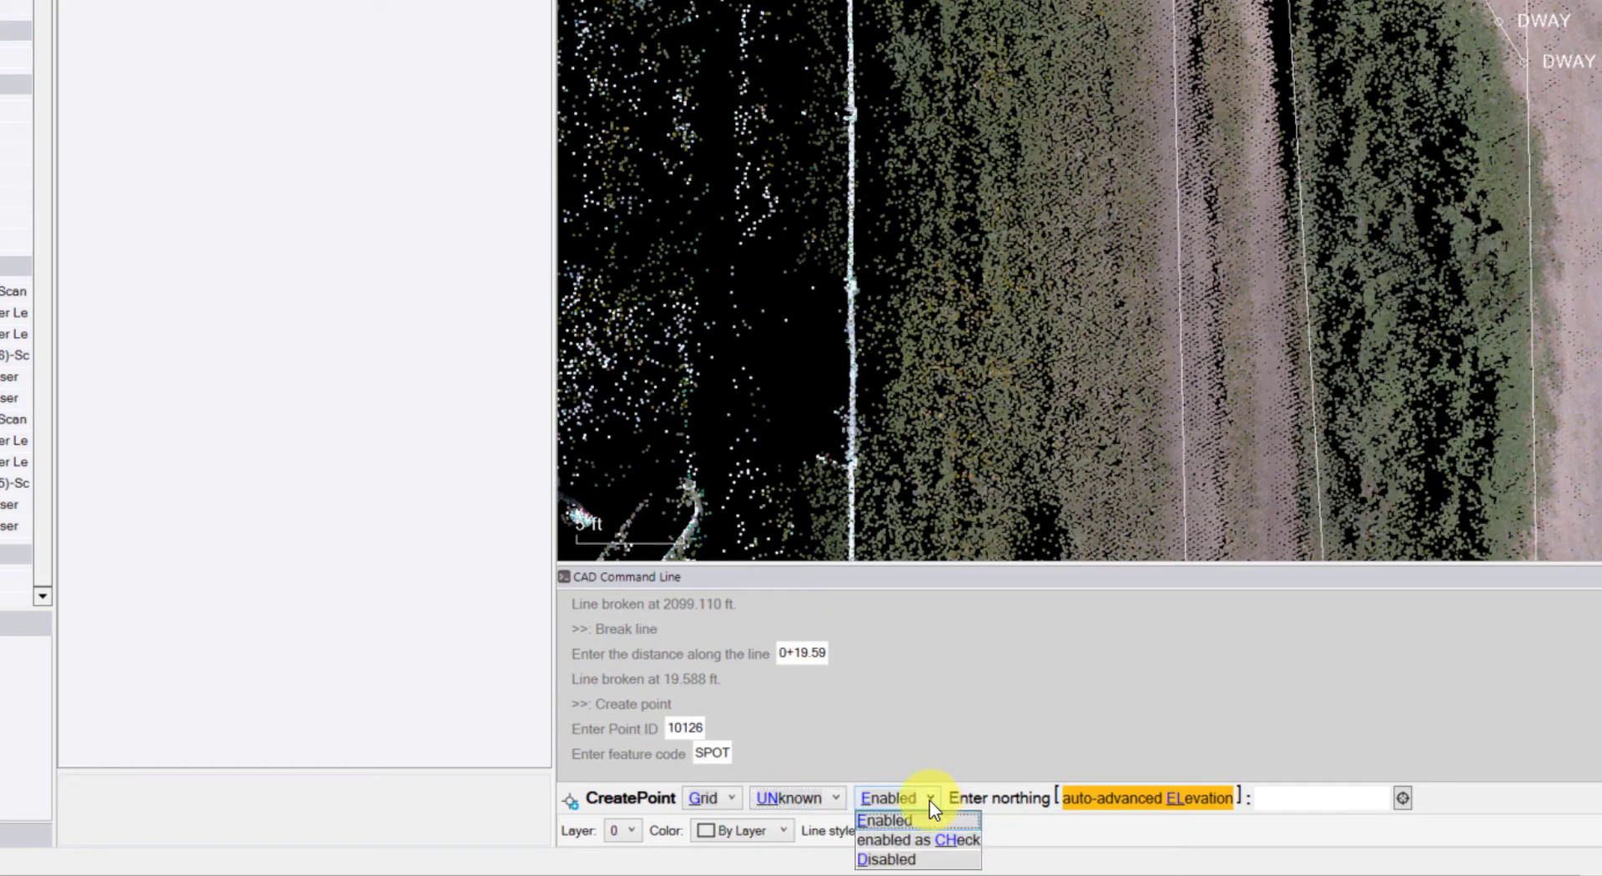
click(1120, 804)
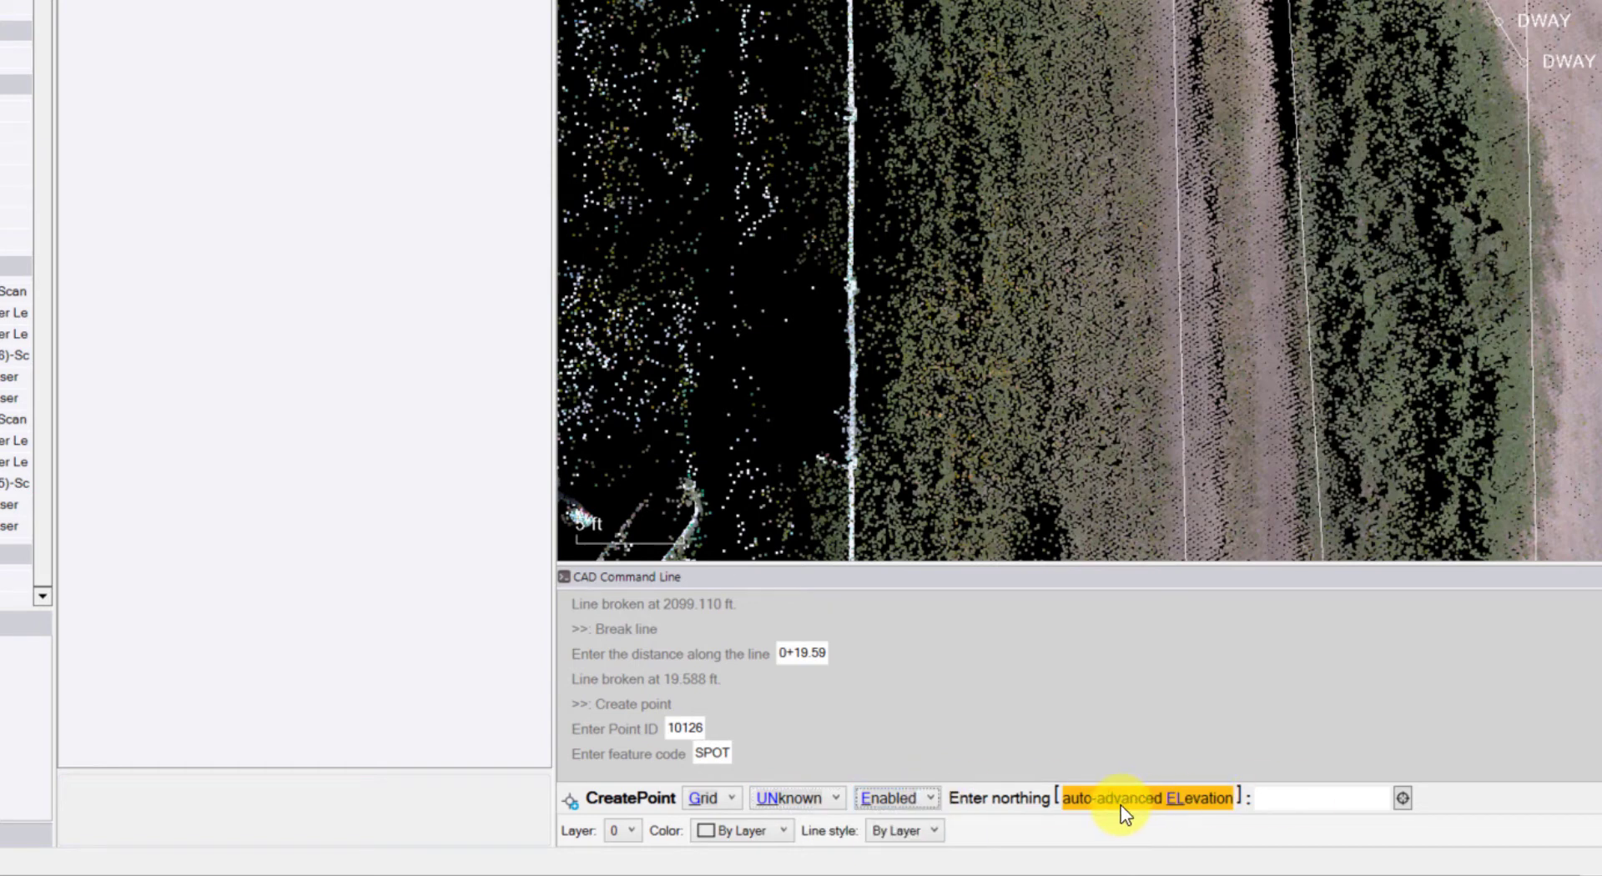
click(1126, 809)
click(1131, 811)
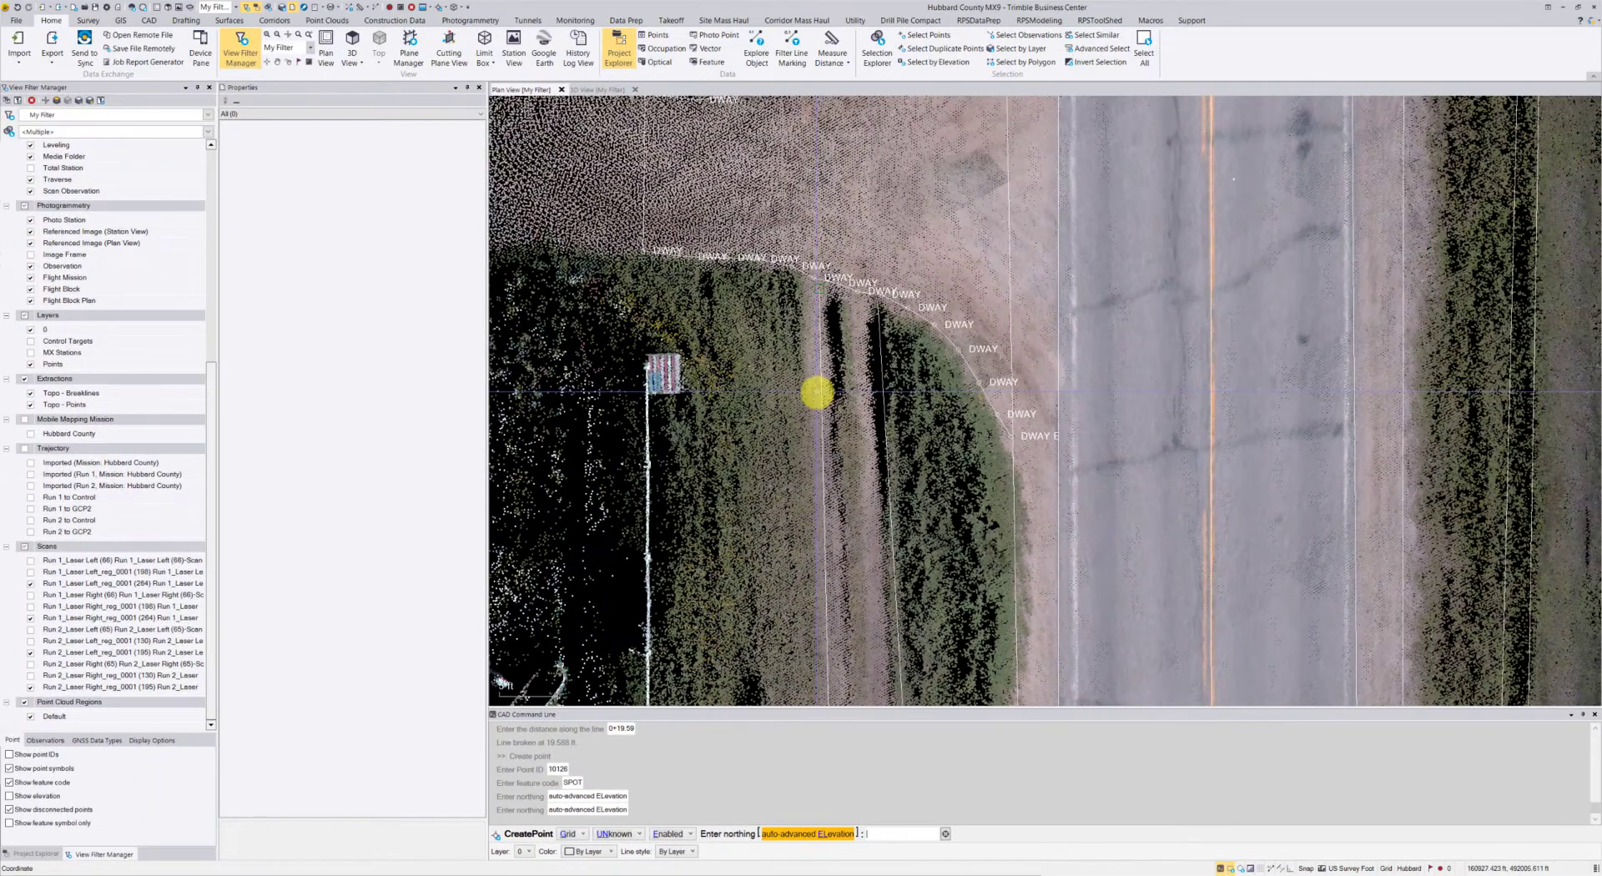
Place the point on the Toe Backslope Ditch line below the driveway.
scroll(823, 390, up, 3)
scroll(824, 390, up, 5)
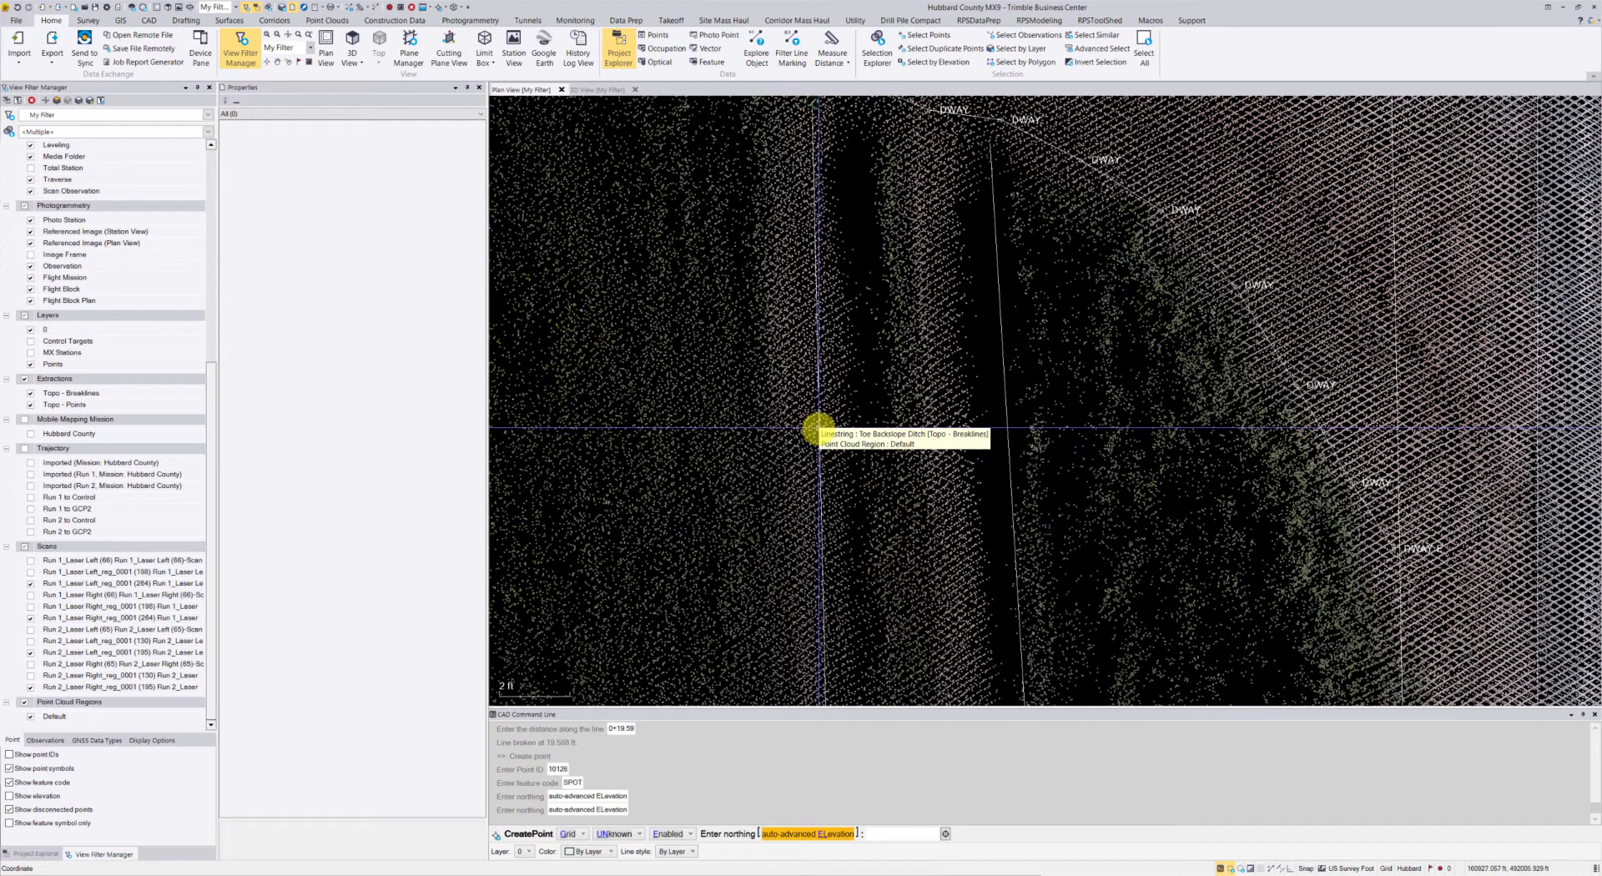
click(819, 428)
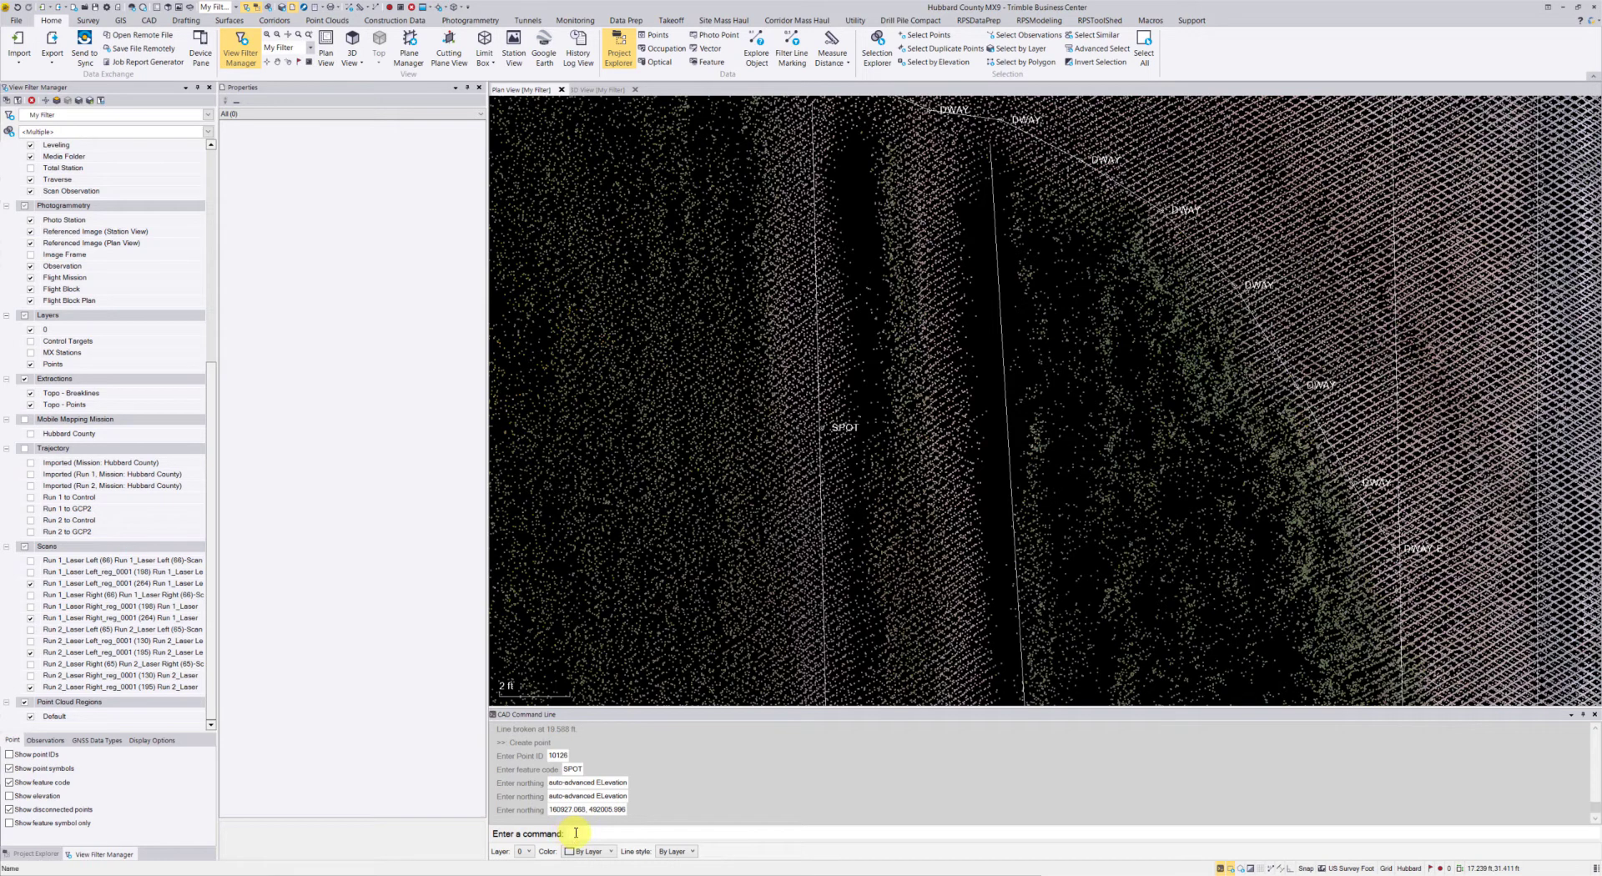
Create SPOT point 10127 on the neighbouring ditch line south of the first point.
key(Return)
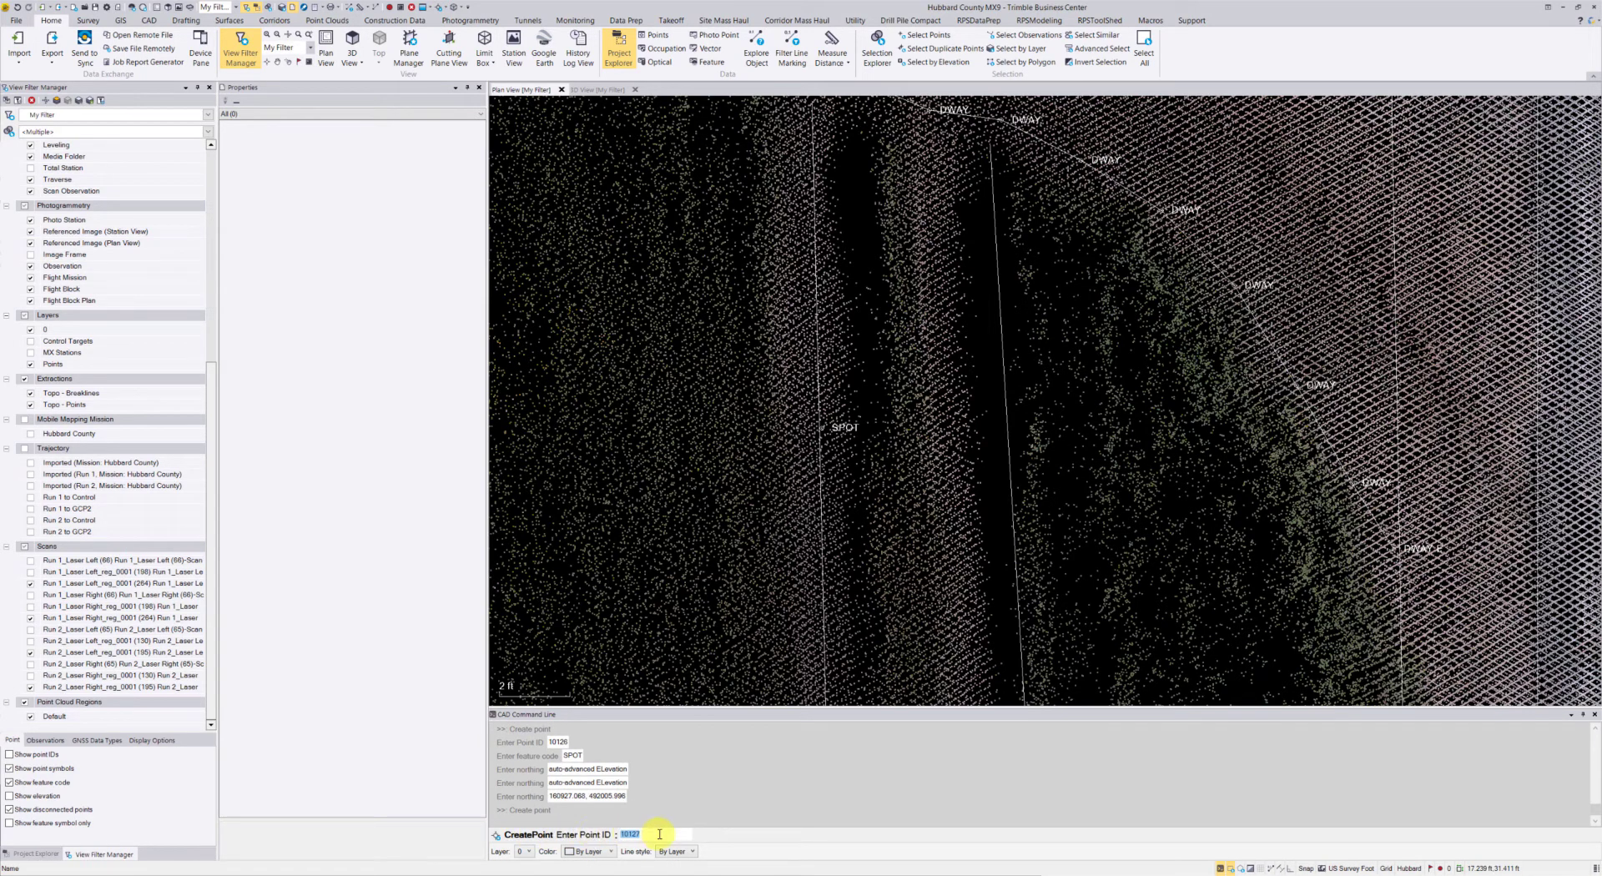
key(Return)
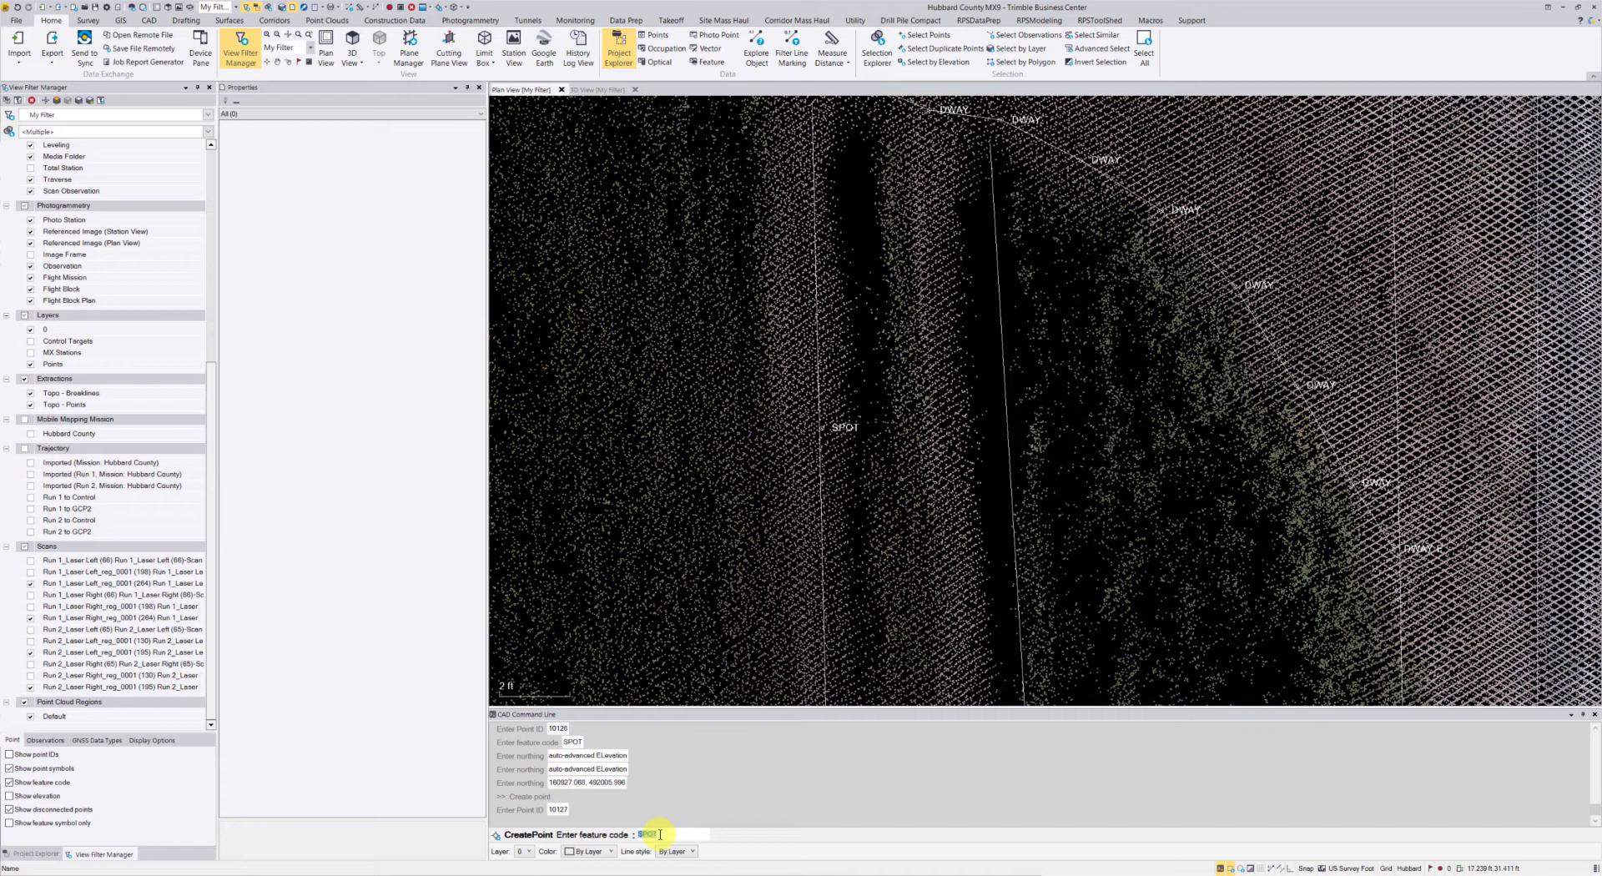
key(Return)
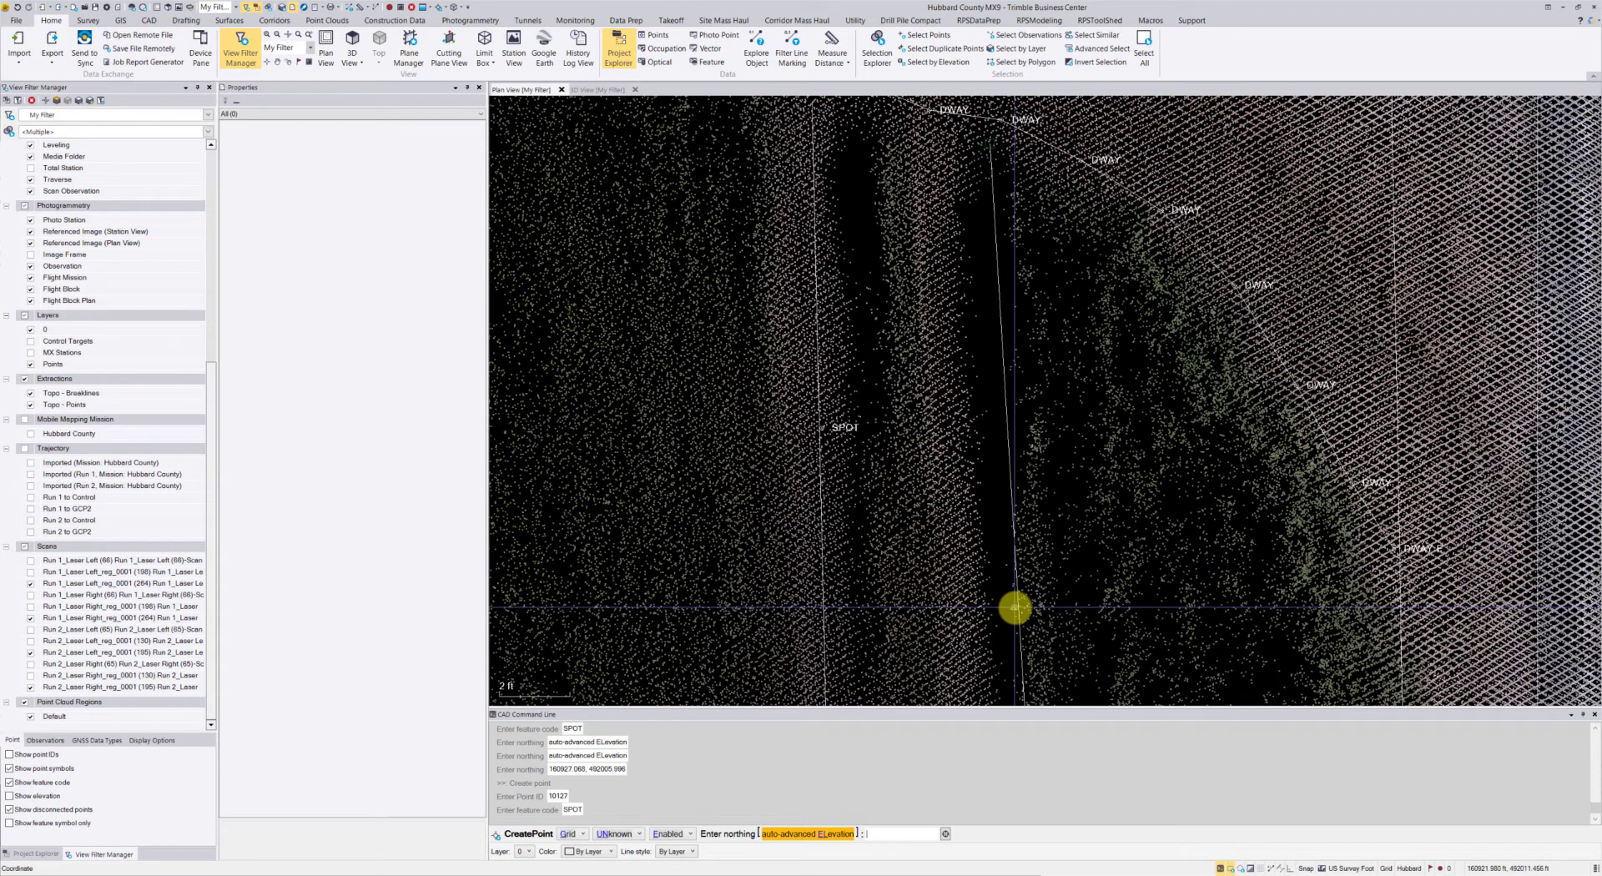
click(1014, 607)
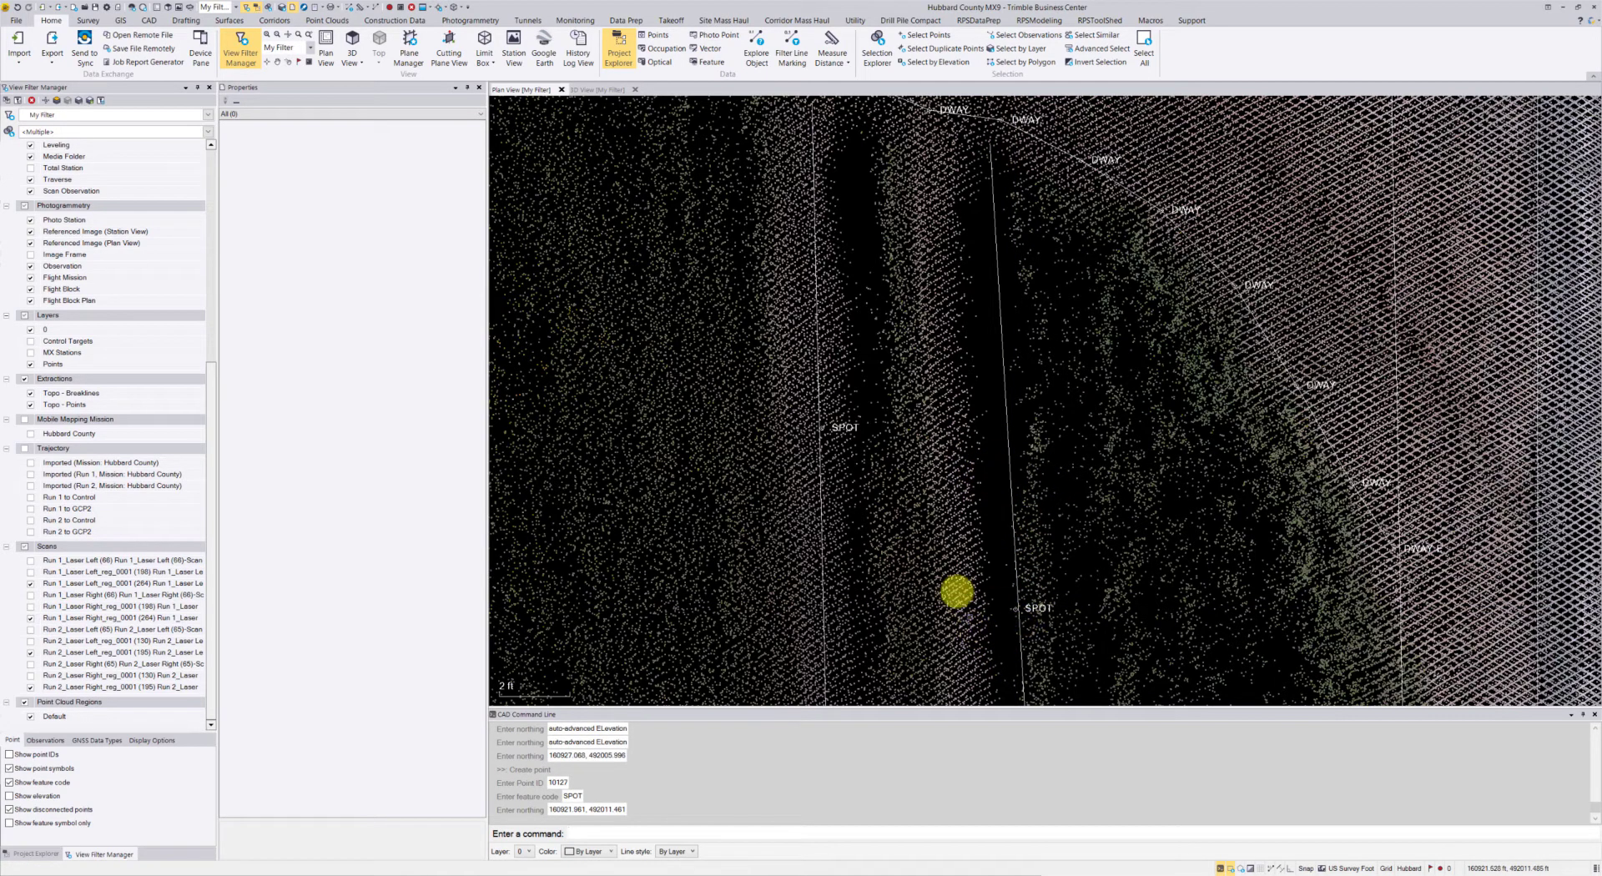
scroll(959, 518, down, 3)
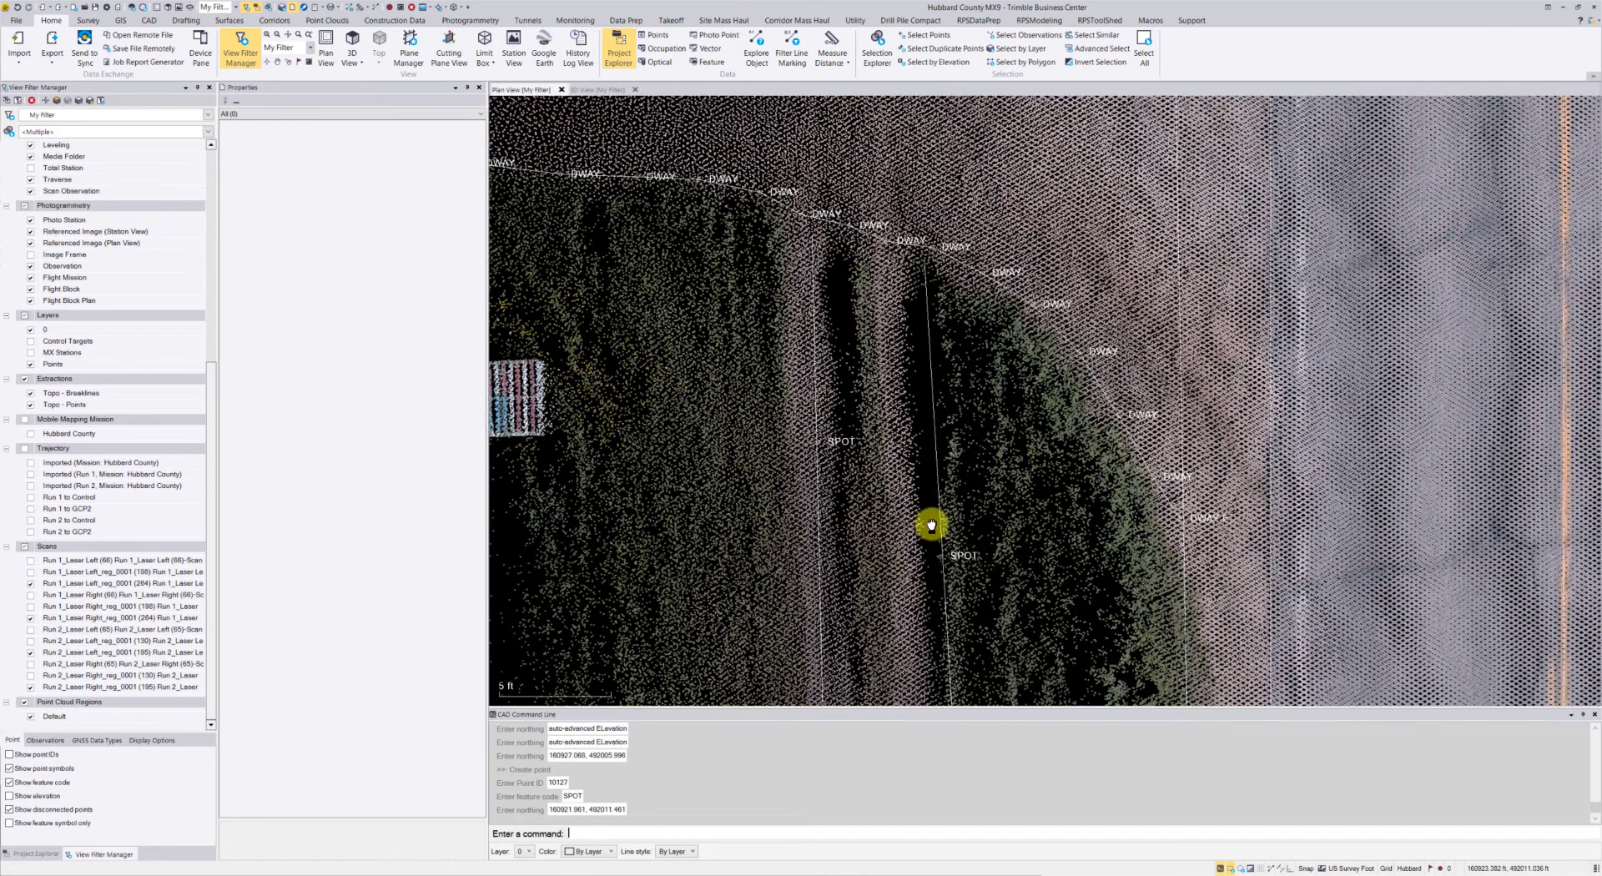
middle_drag(931, 520, 933, 526)
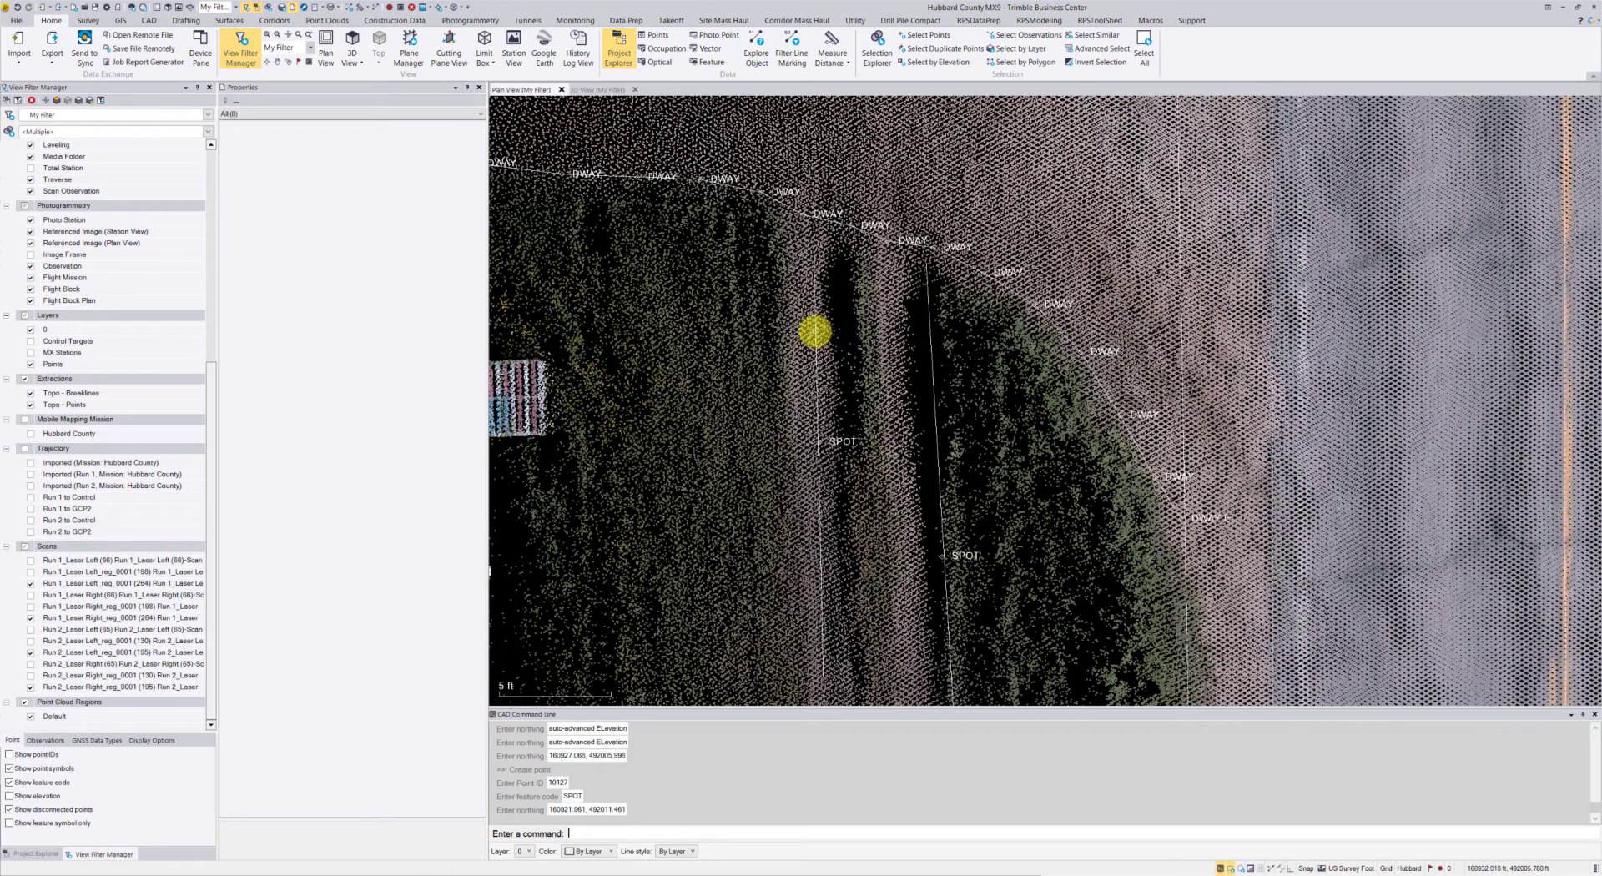
Snap the Toe Backslope Ditch line's end point onto the nearby SPOT point.
mouse_move(815, 336)
click(855, 356)
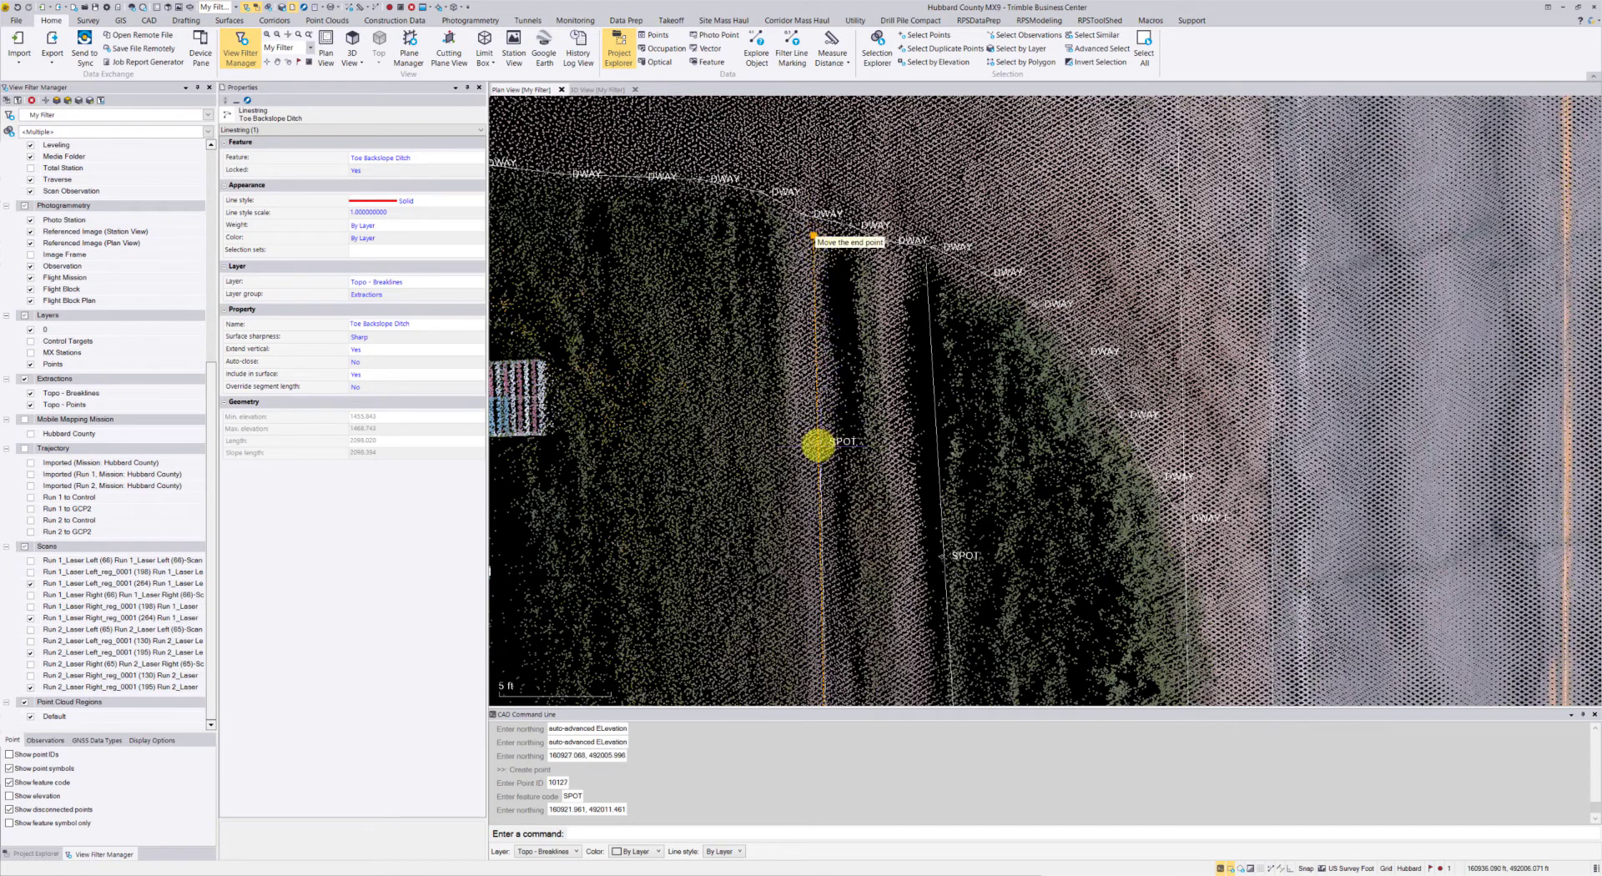
click(819, 443)
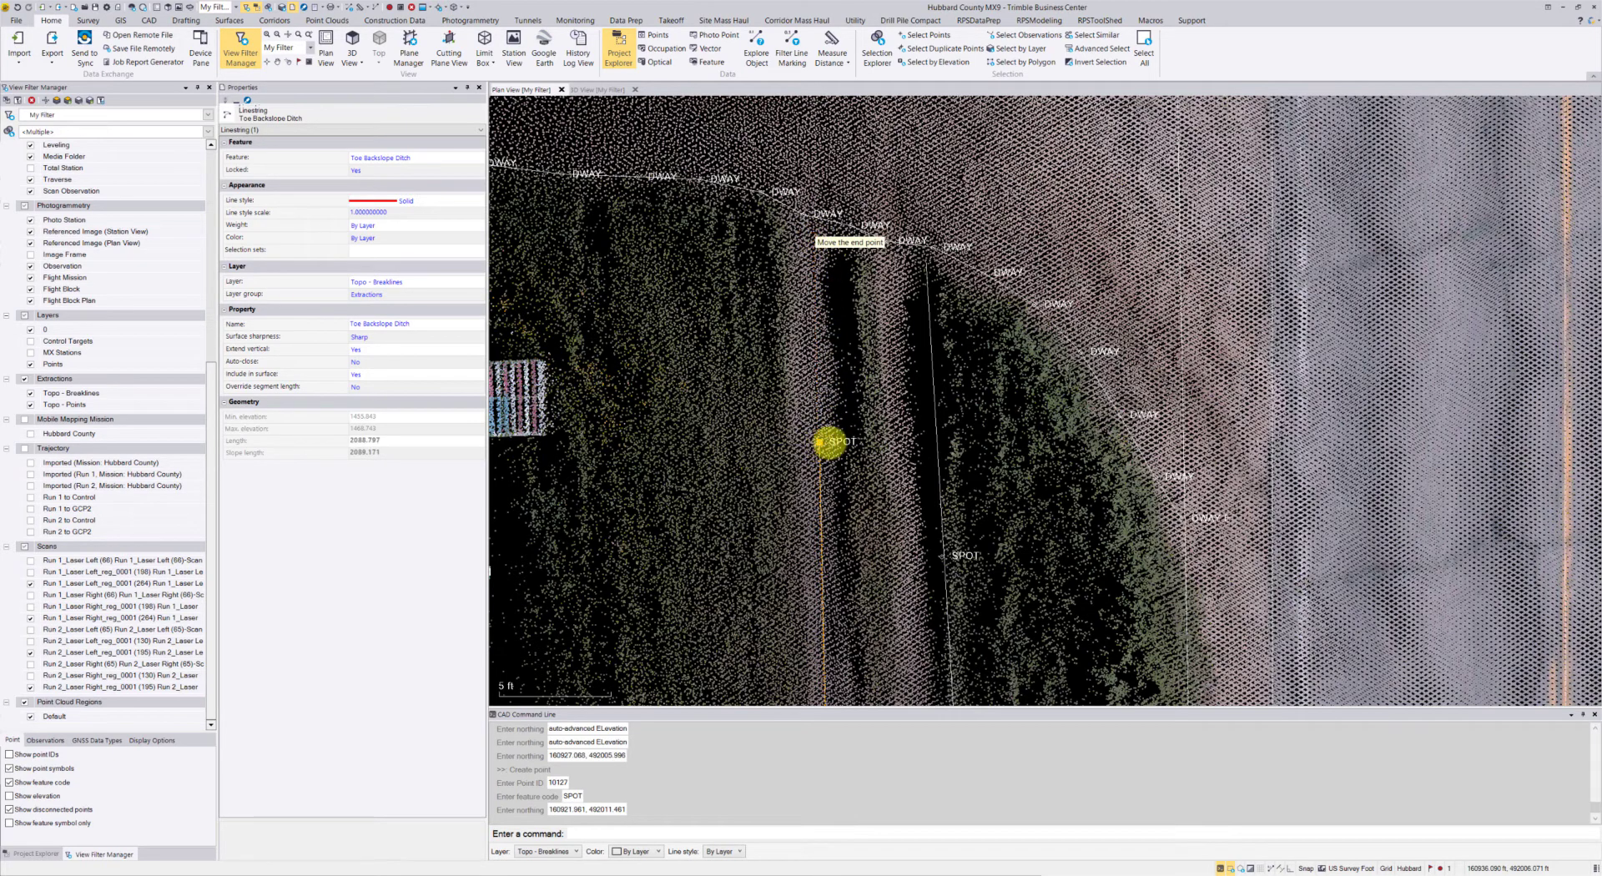
Snap the Toe Inslope Ditch line's end onto the lower SPOT point.
click(927, 282)
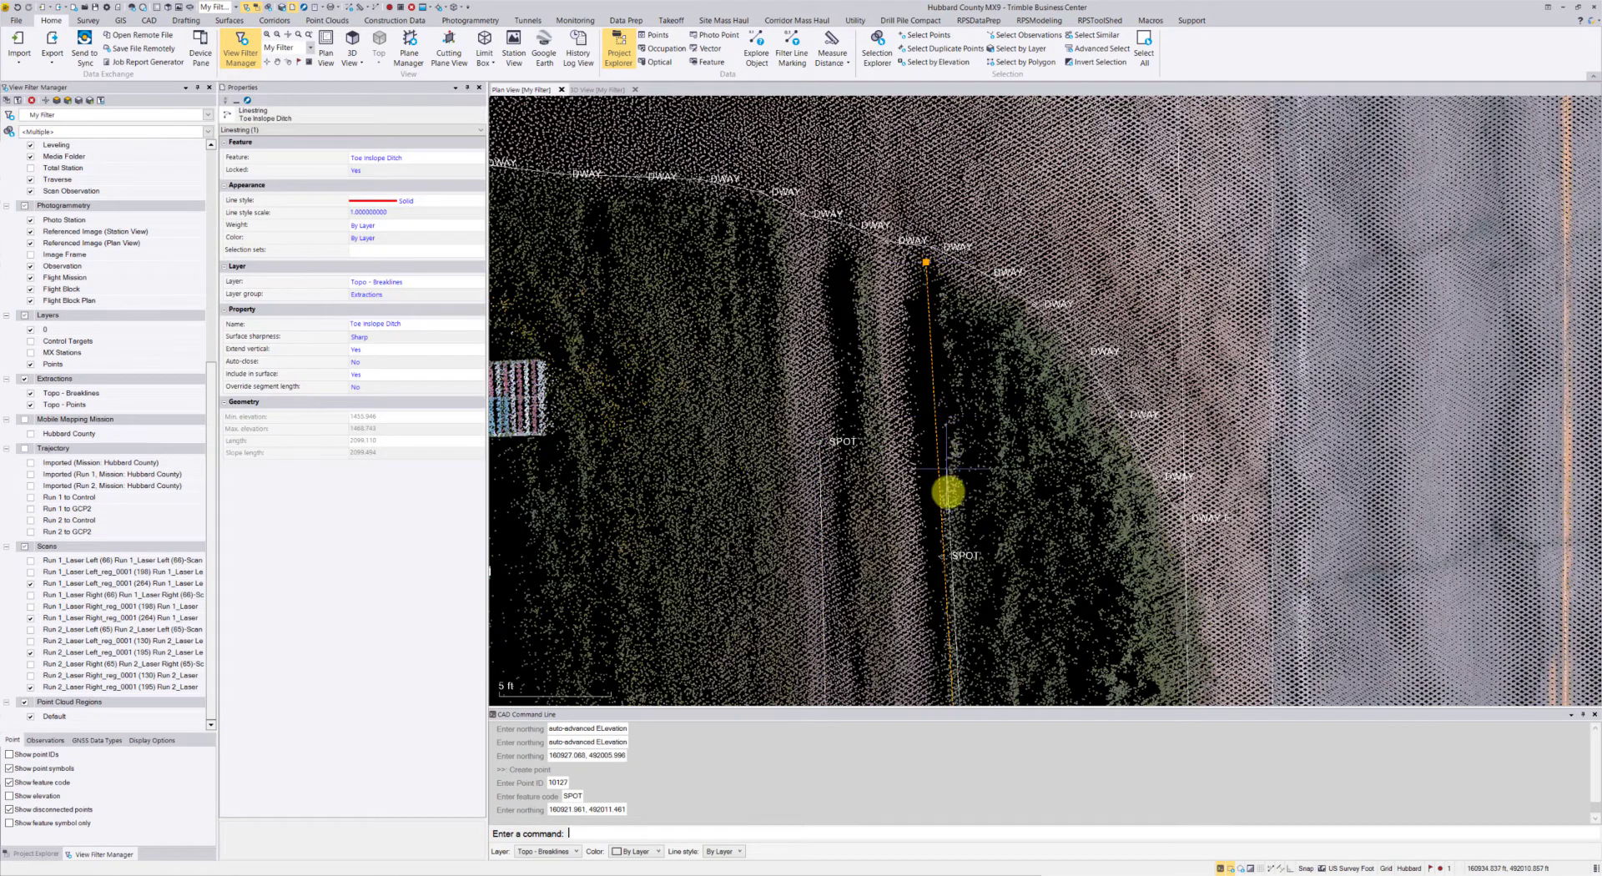
click(943, 554)
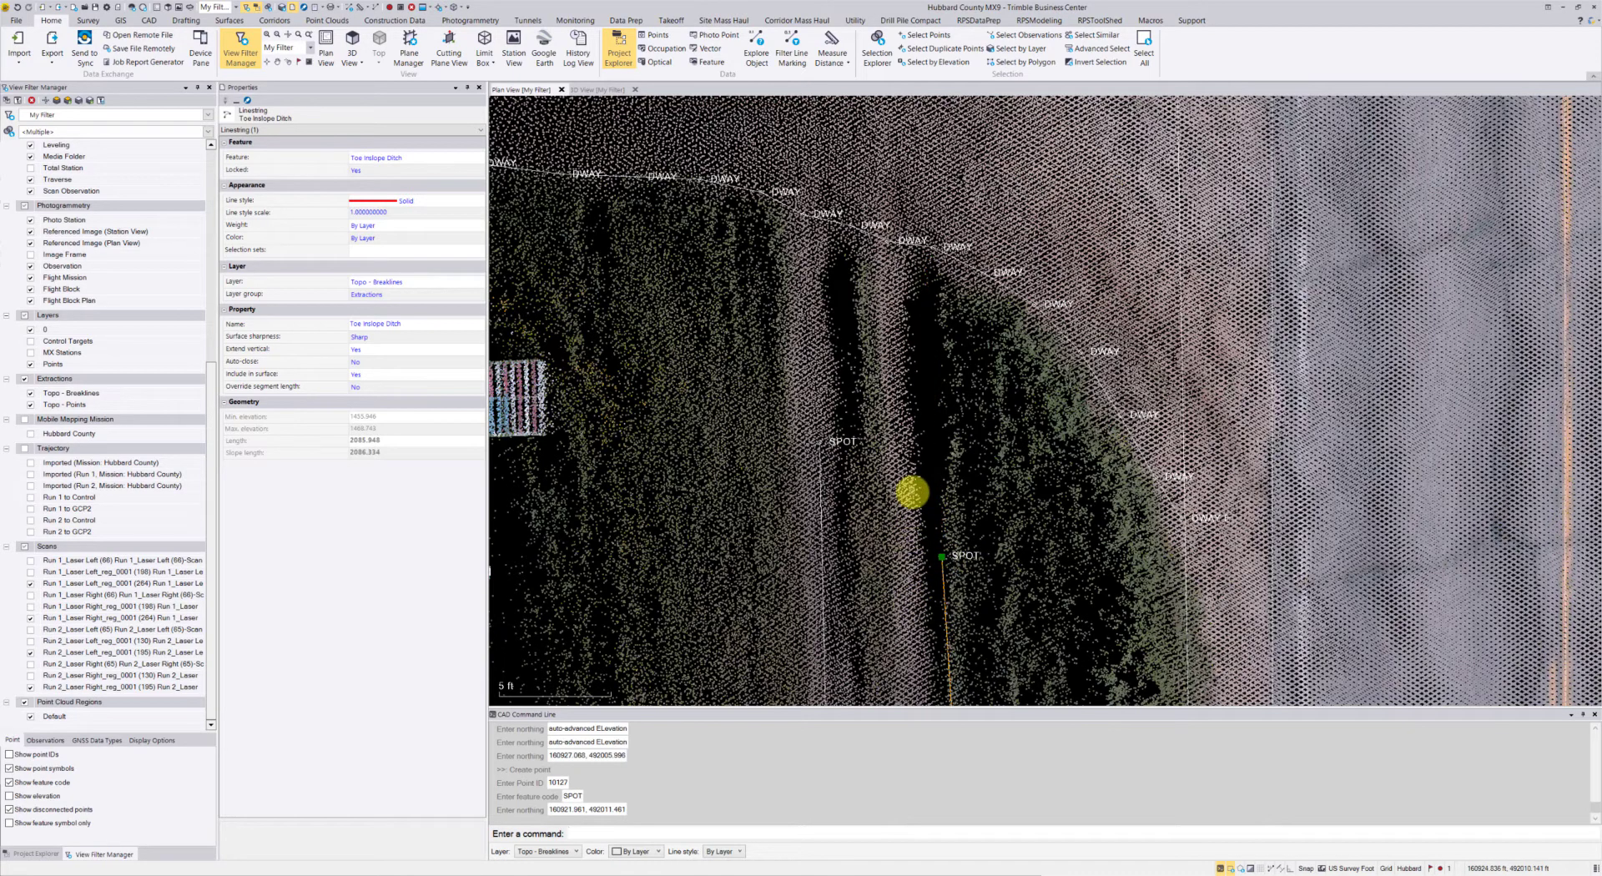
scroll(912, 493, down, 3)
middle_drag(912, 493, 848, 368)
scroll(848, 368, up, 2)
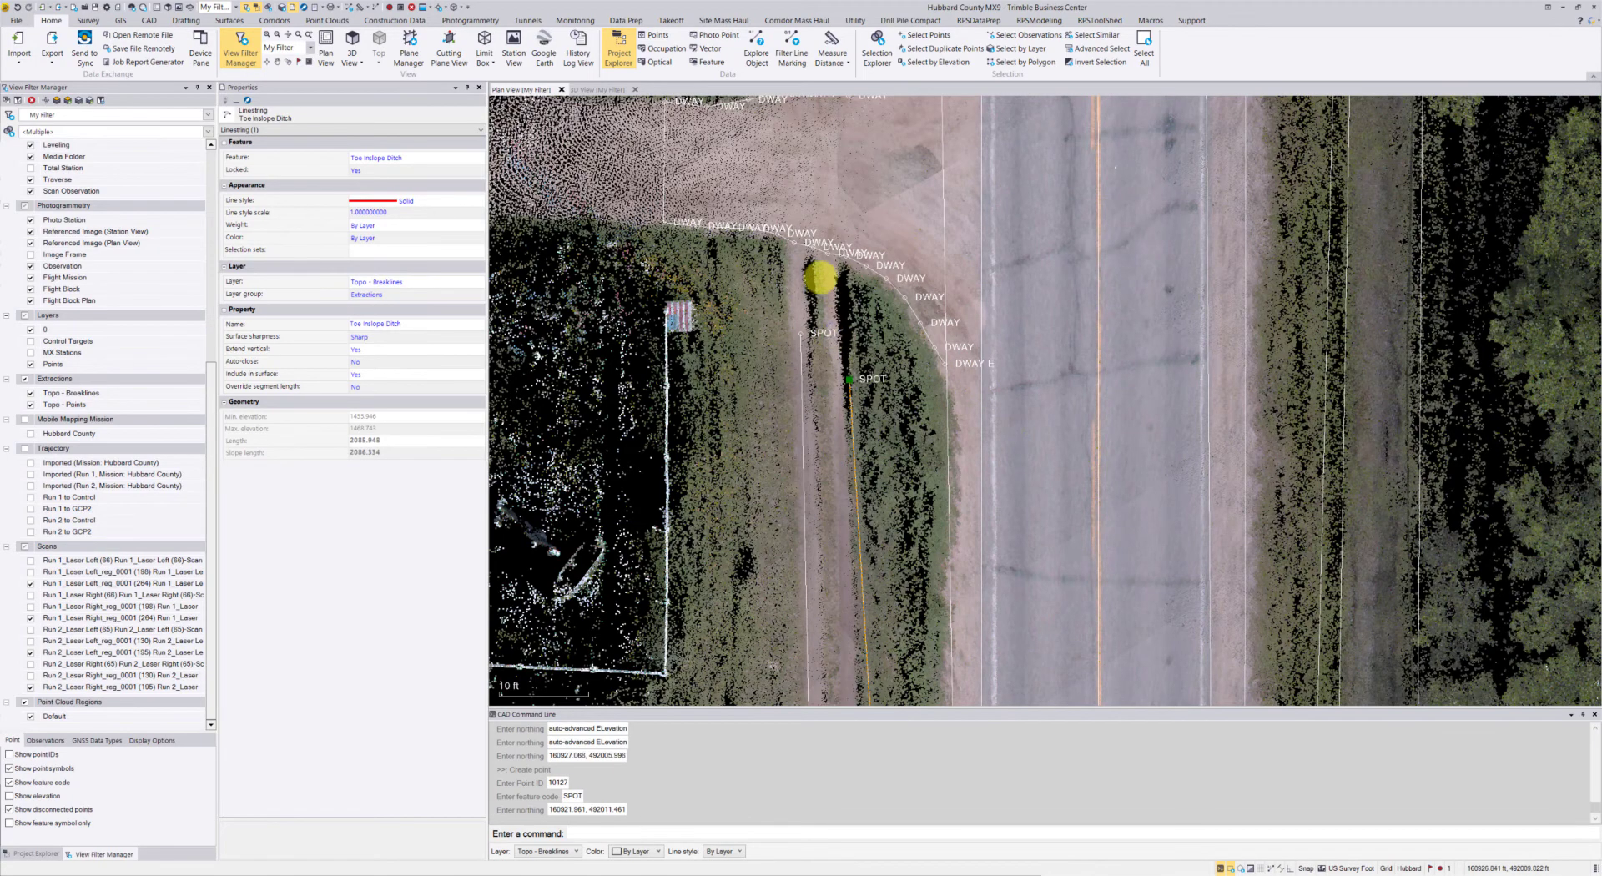
middle_drag(814, 301, 835, 472)
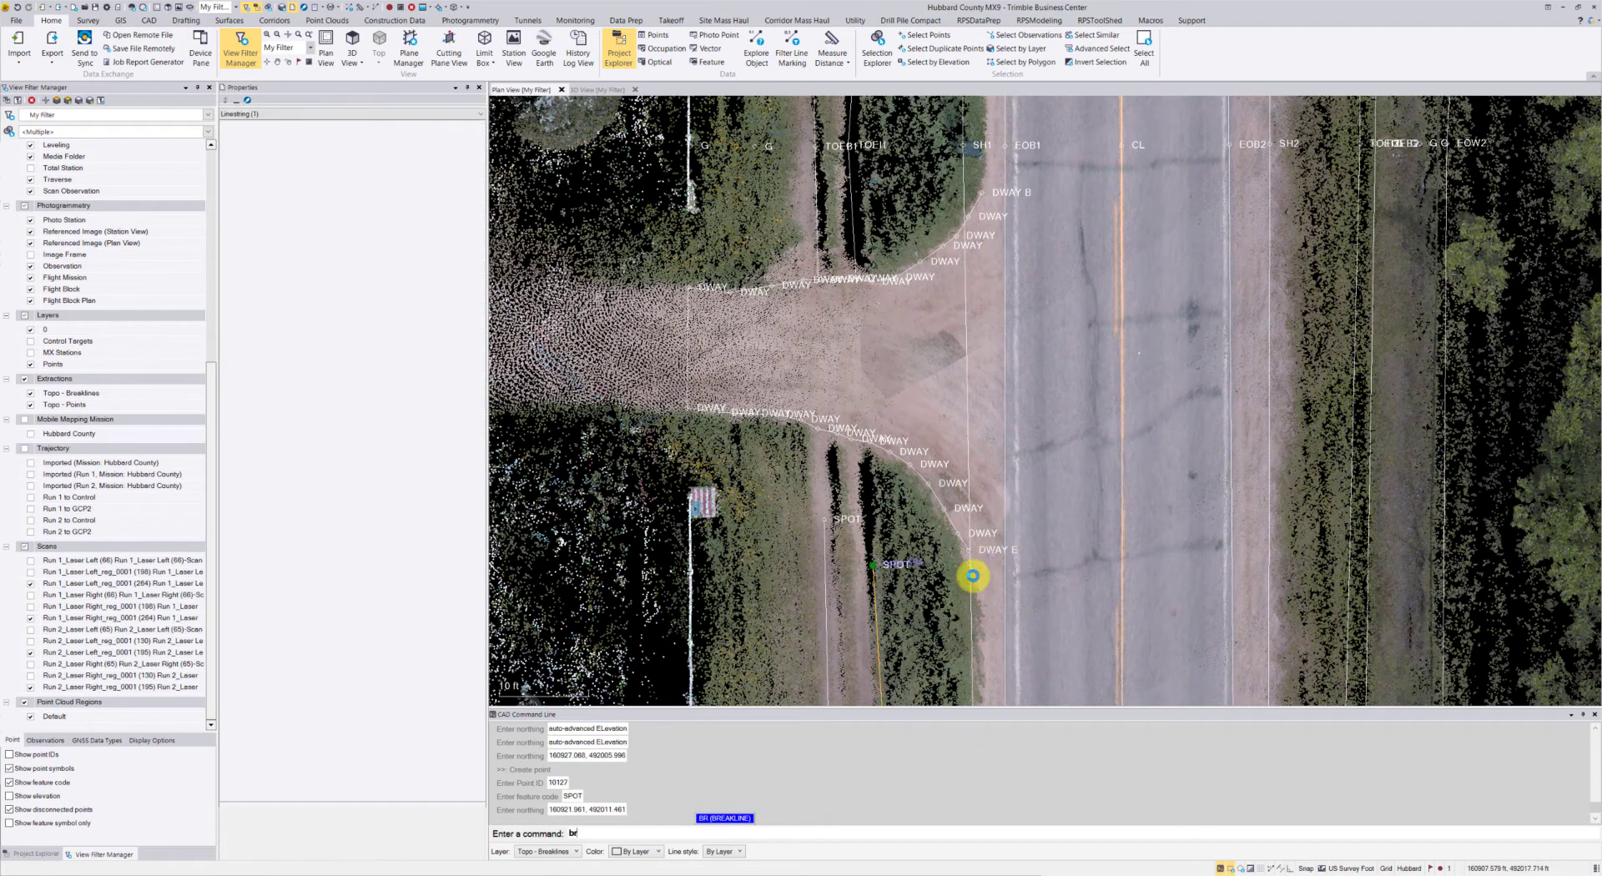
Break the Shoulder linestring at station 21+34.30 beside the driveway's DWAY E point.
key(Return)
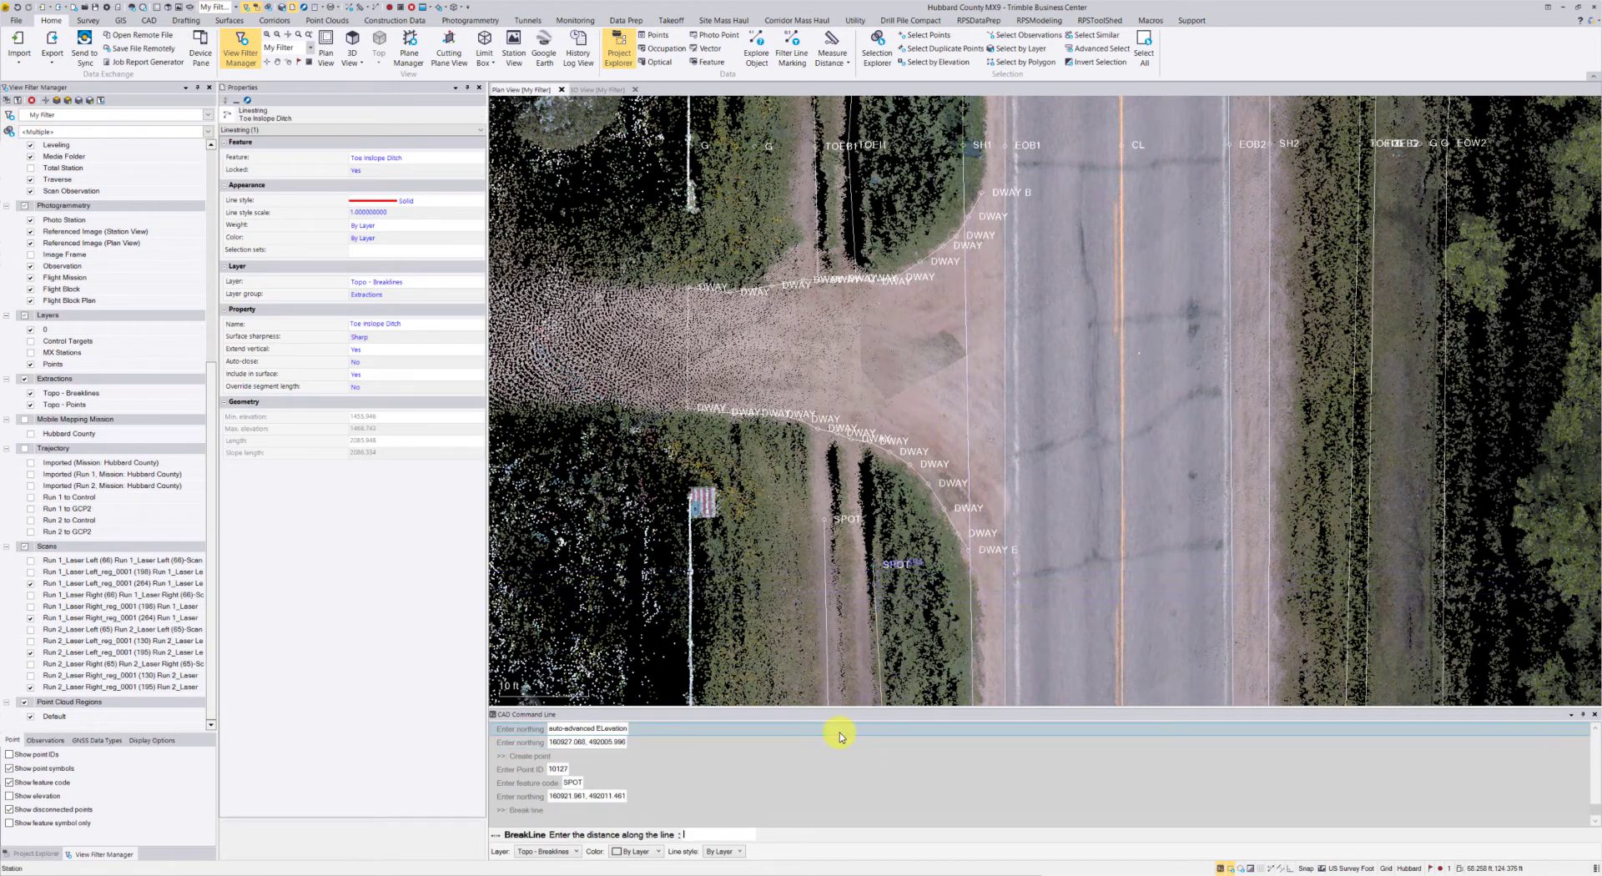
key(Escape)
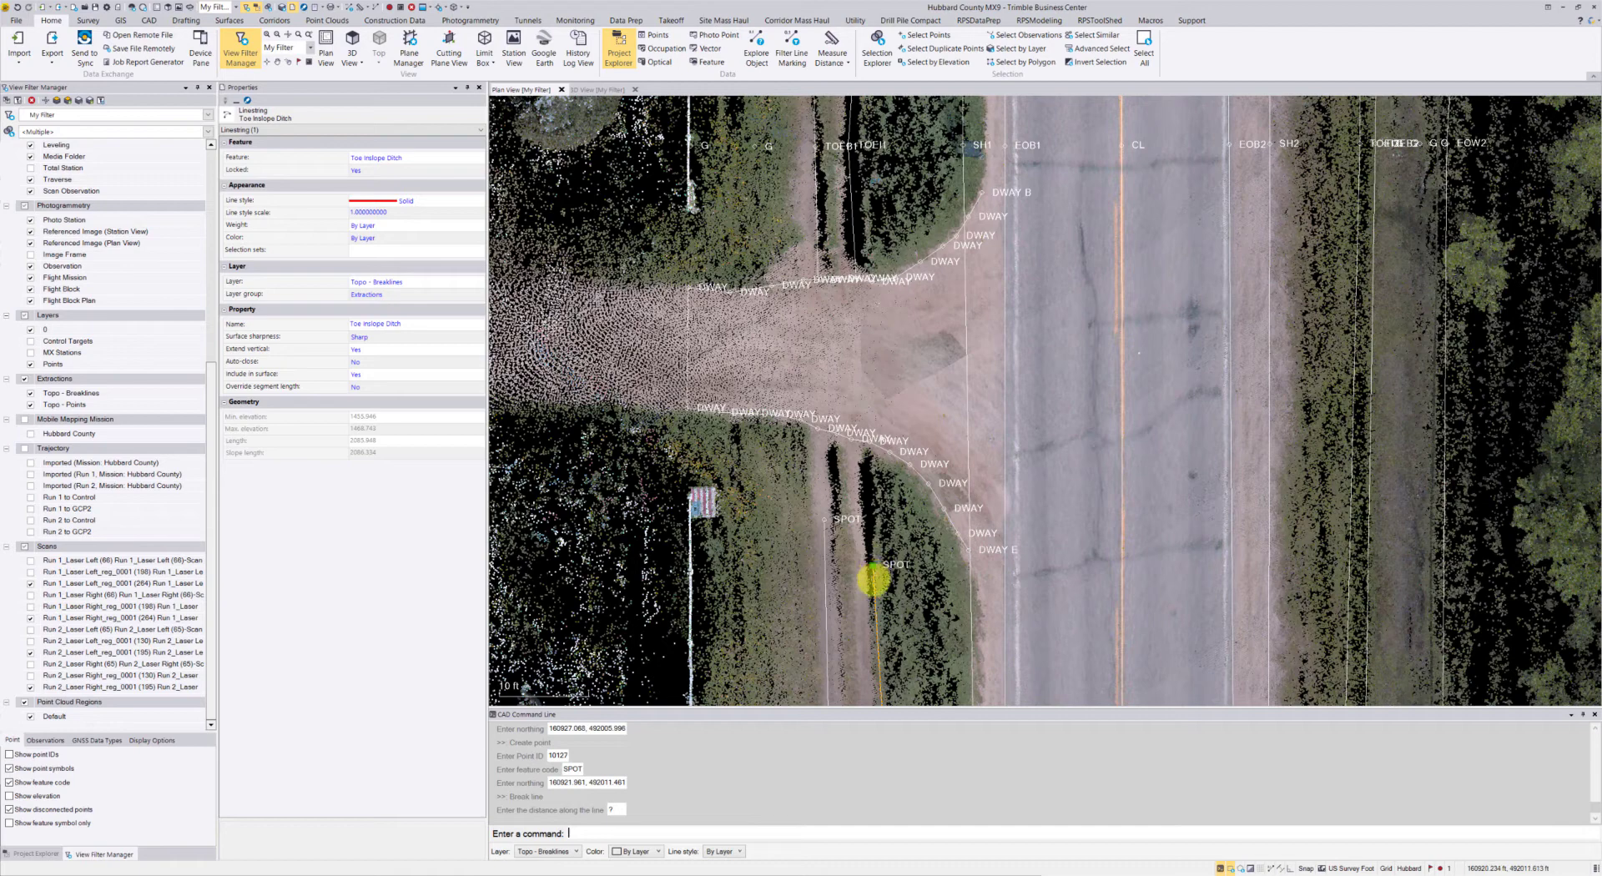
click(968, 569)
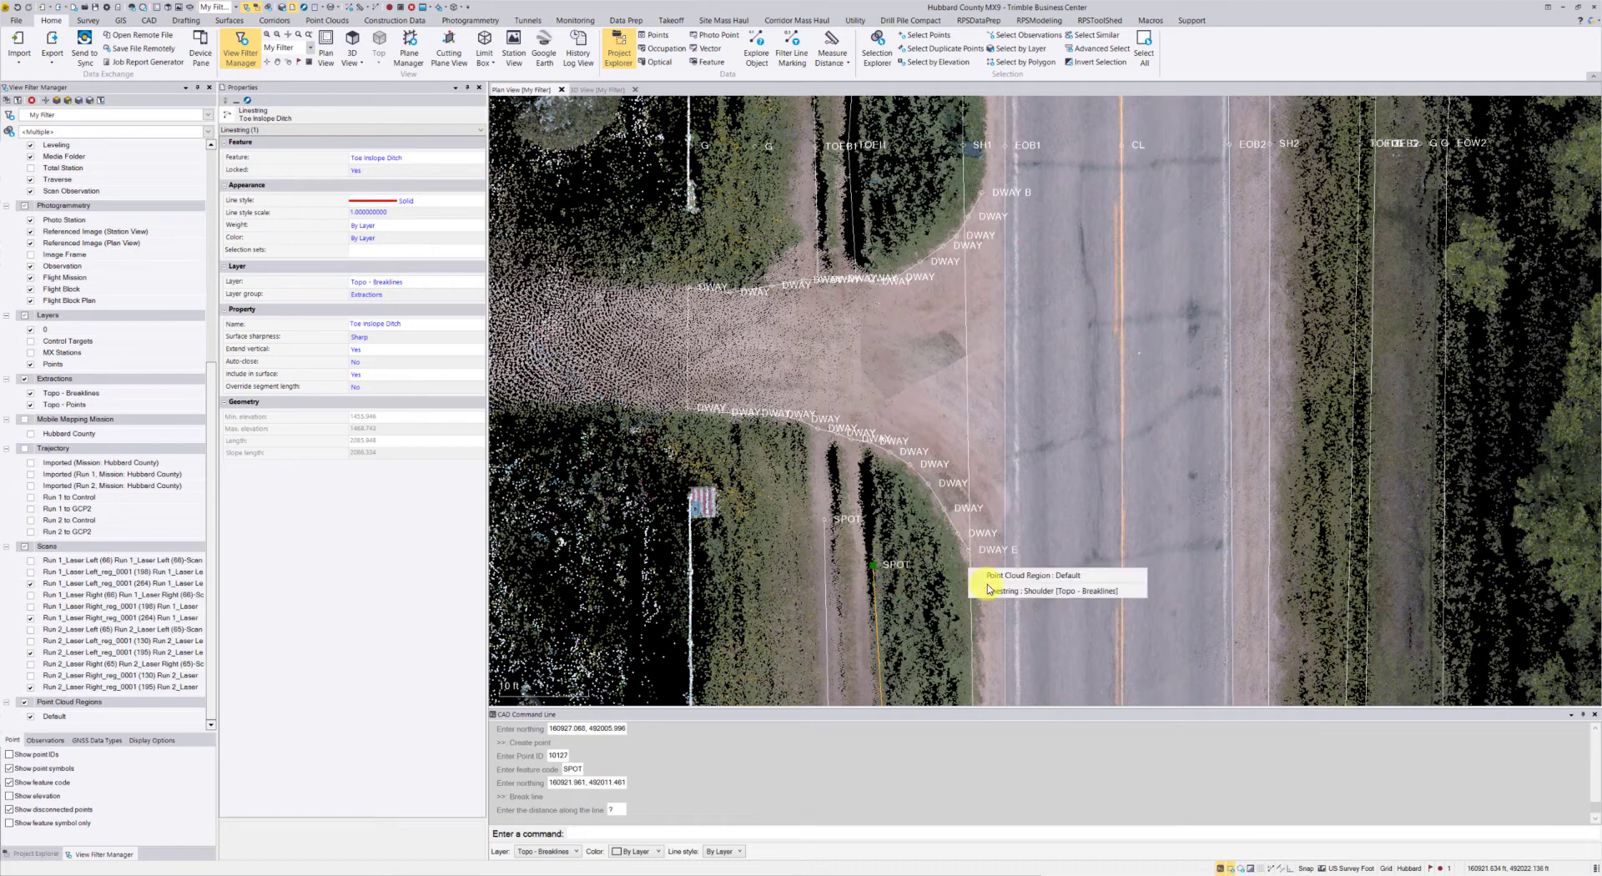
click(991, 591)
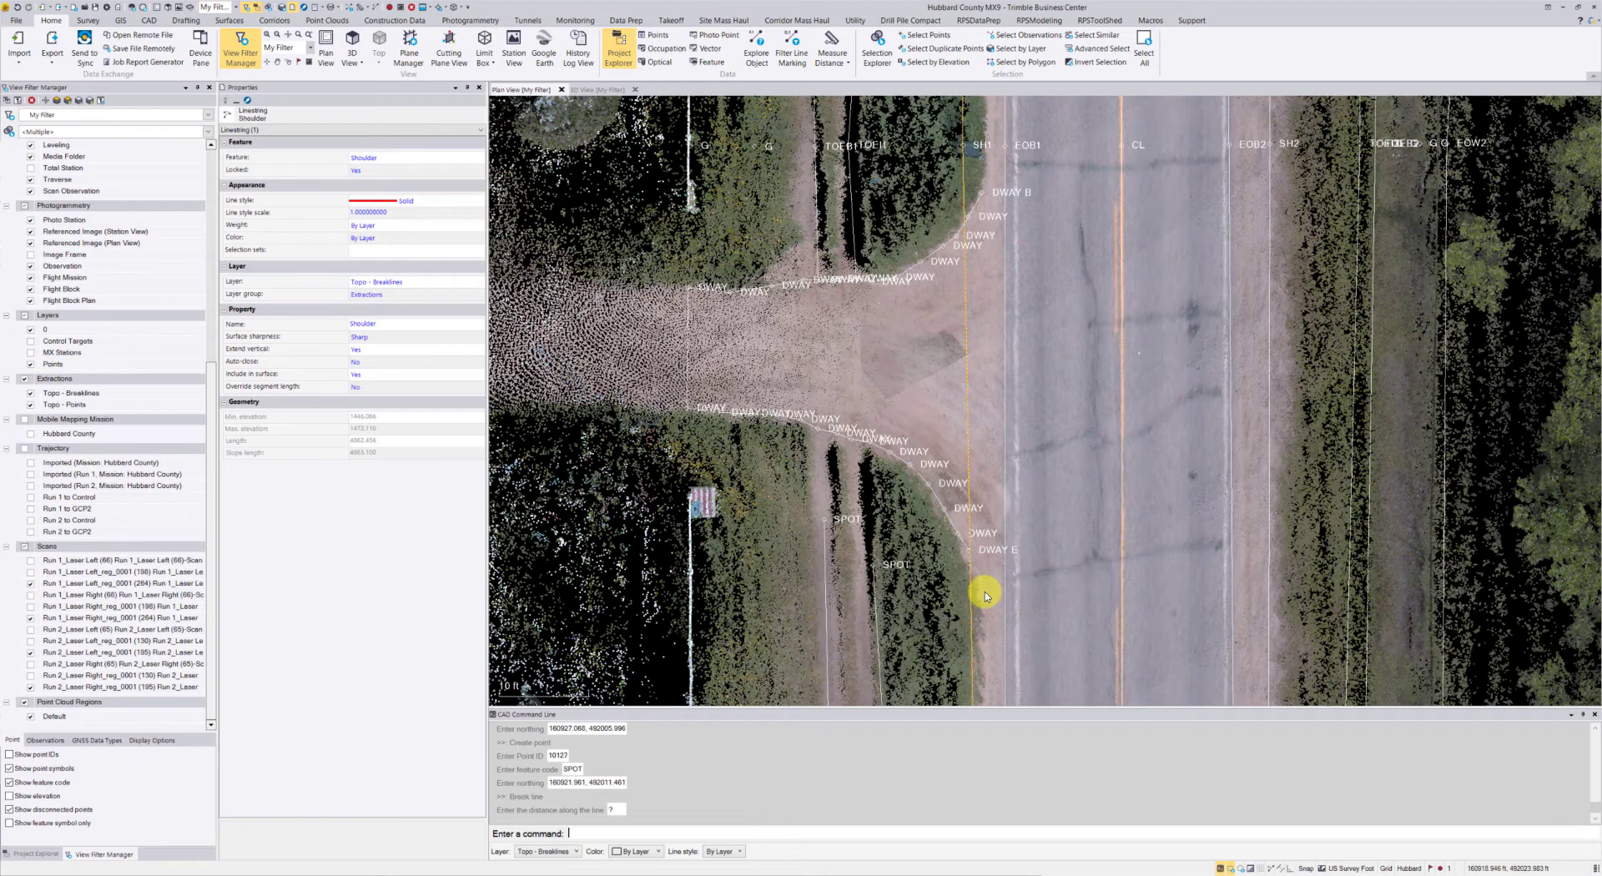
text(br)
key(Return)
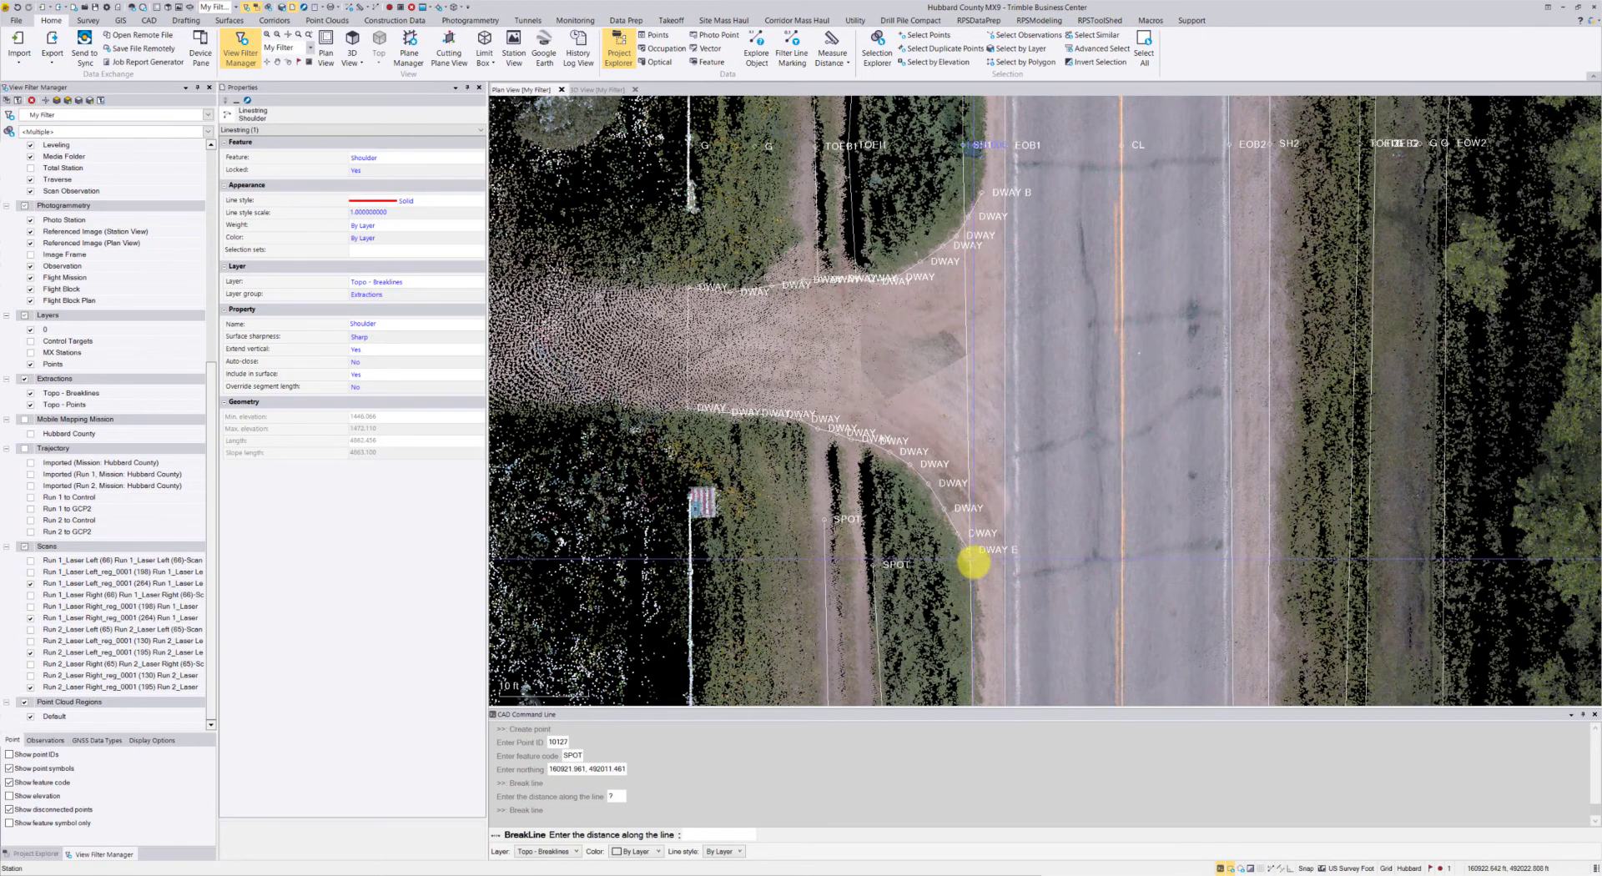
scroll(971, 573, up, 2)
click(970, 573)
scroll(976, 571, up, 2)
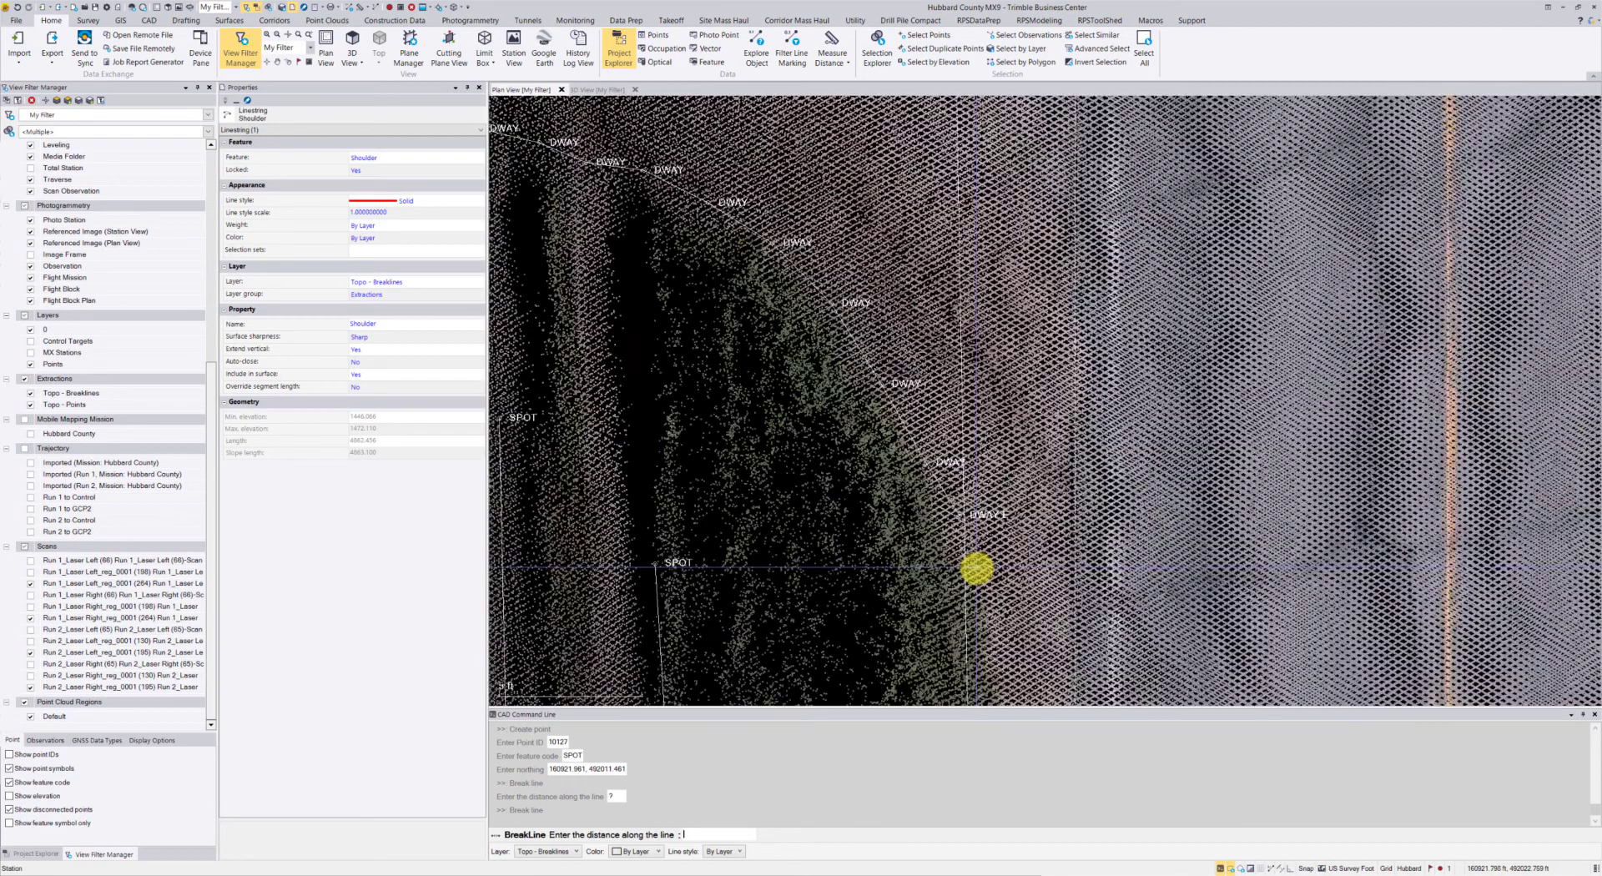
scroll(976, 565, down, 2)
Hide the Default point cloud region from the plan view.
middle_drag(979, 562, 968, 457)
scroll(967, 457, up, 2)
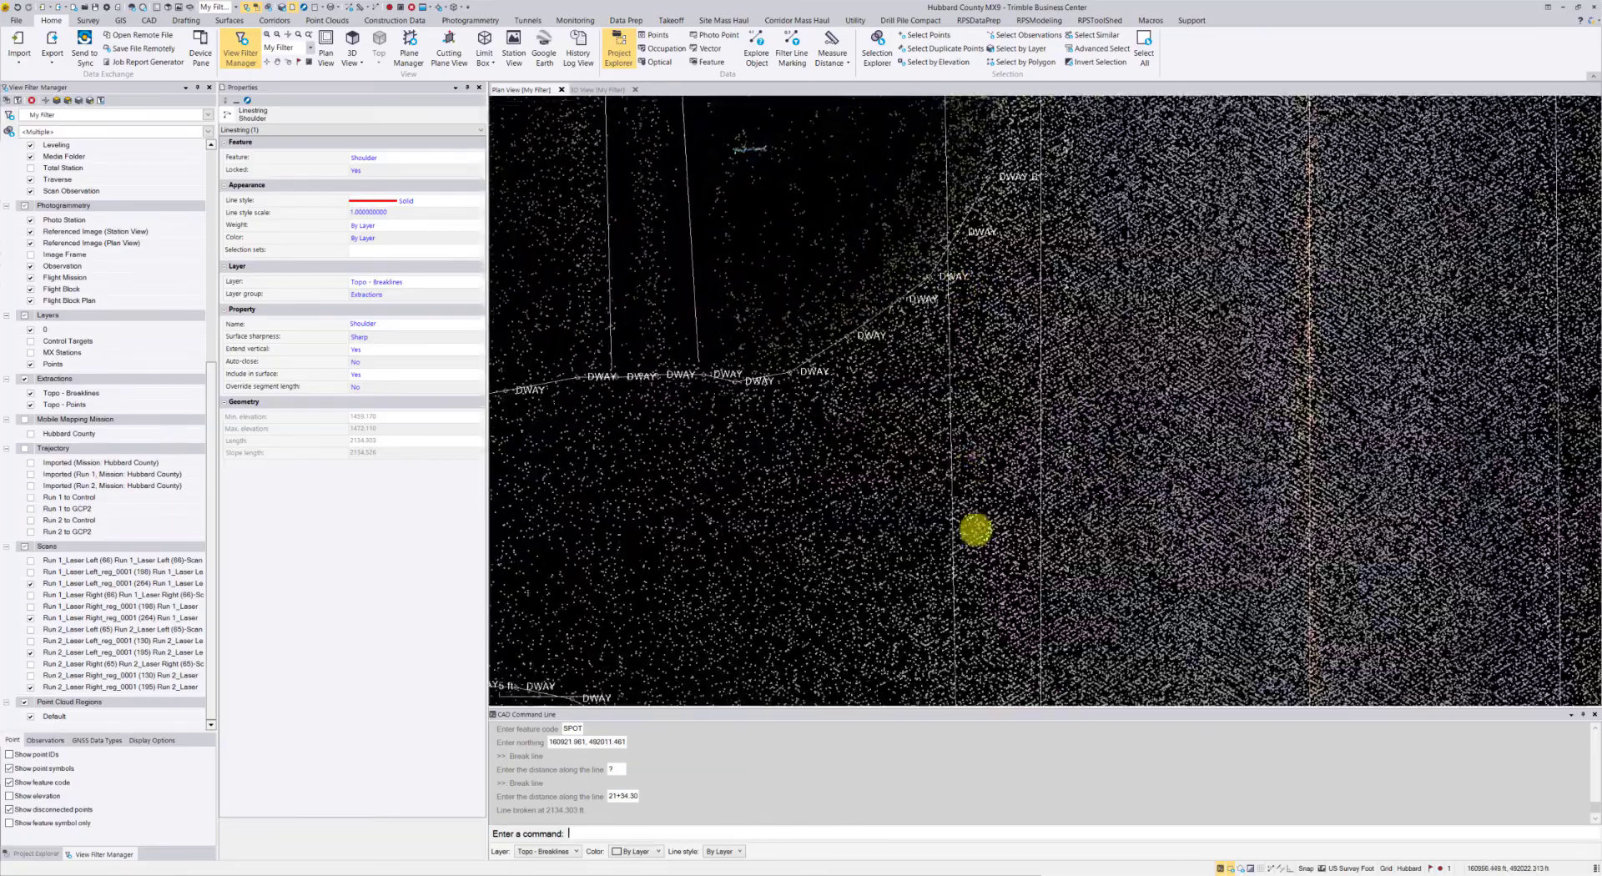
middle_drag(969, 529, 968, 280)
middle_drag(966, 468, 951, 257)
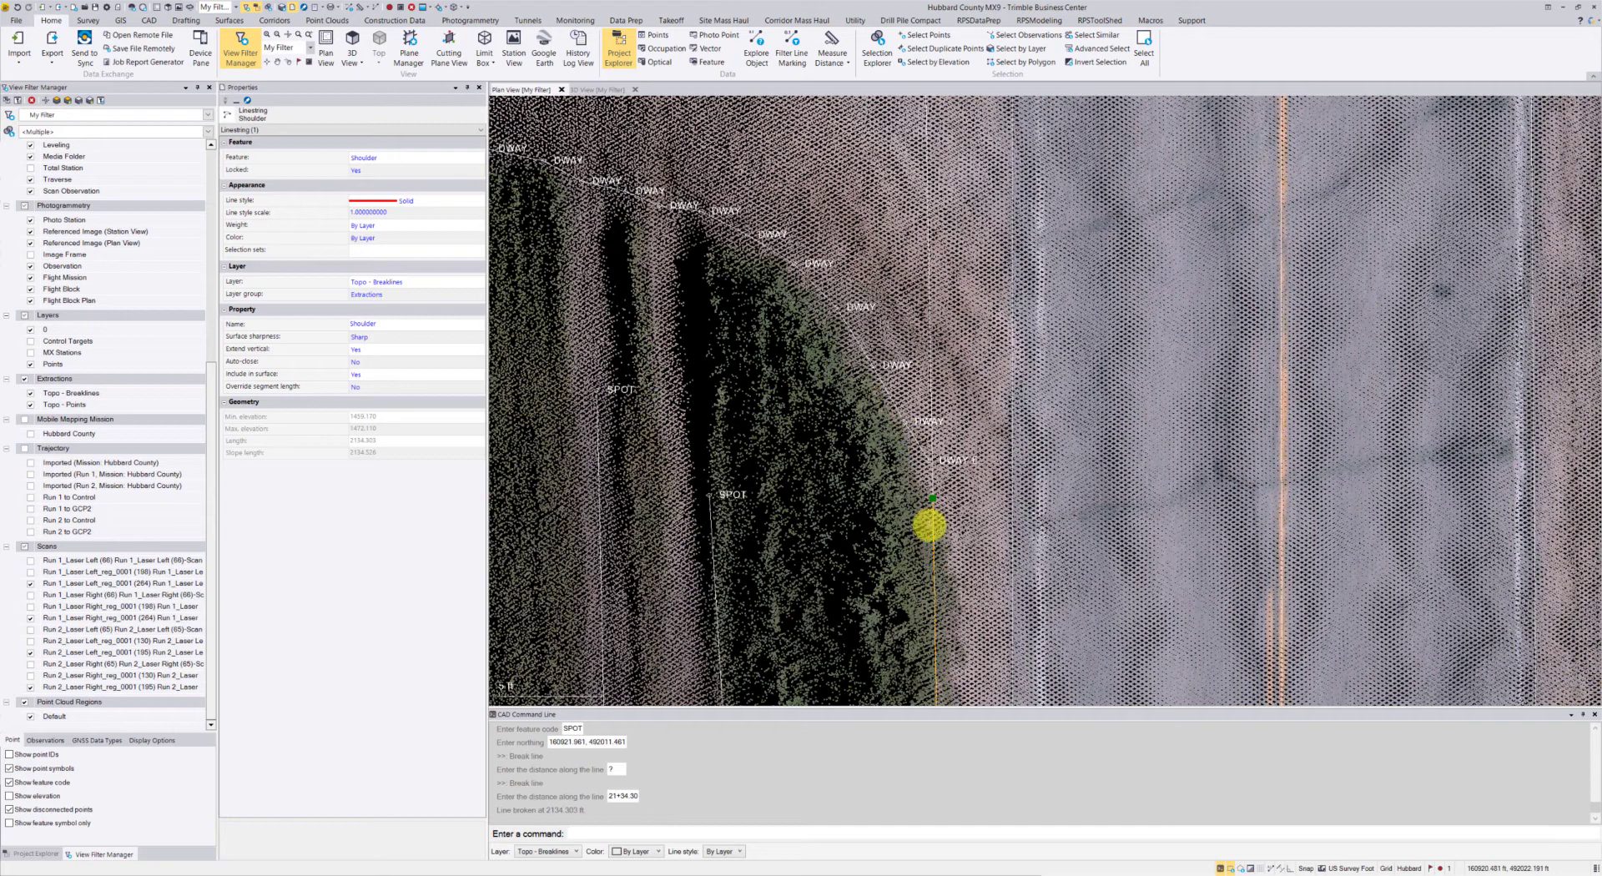
click(31, 718)
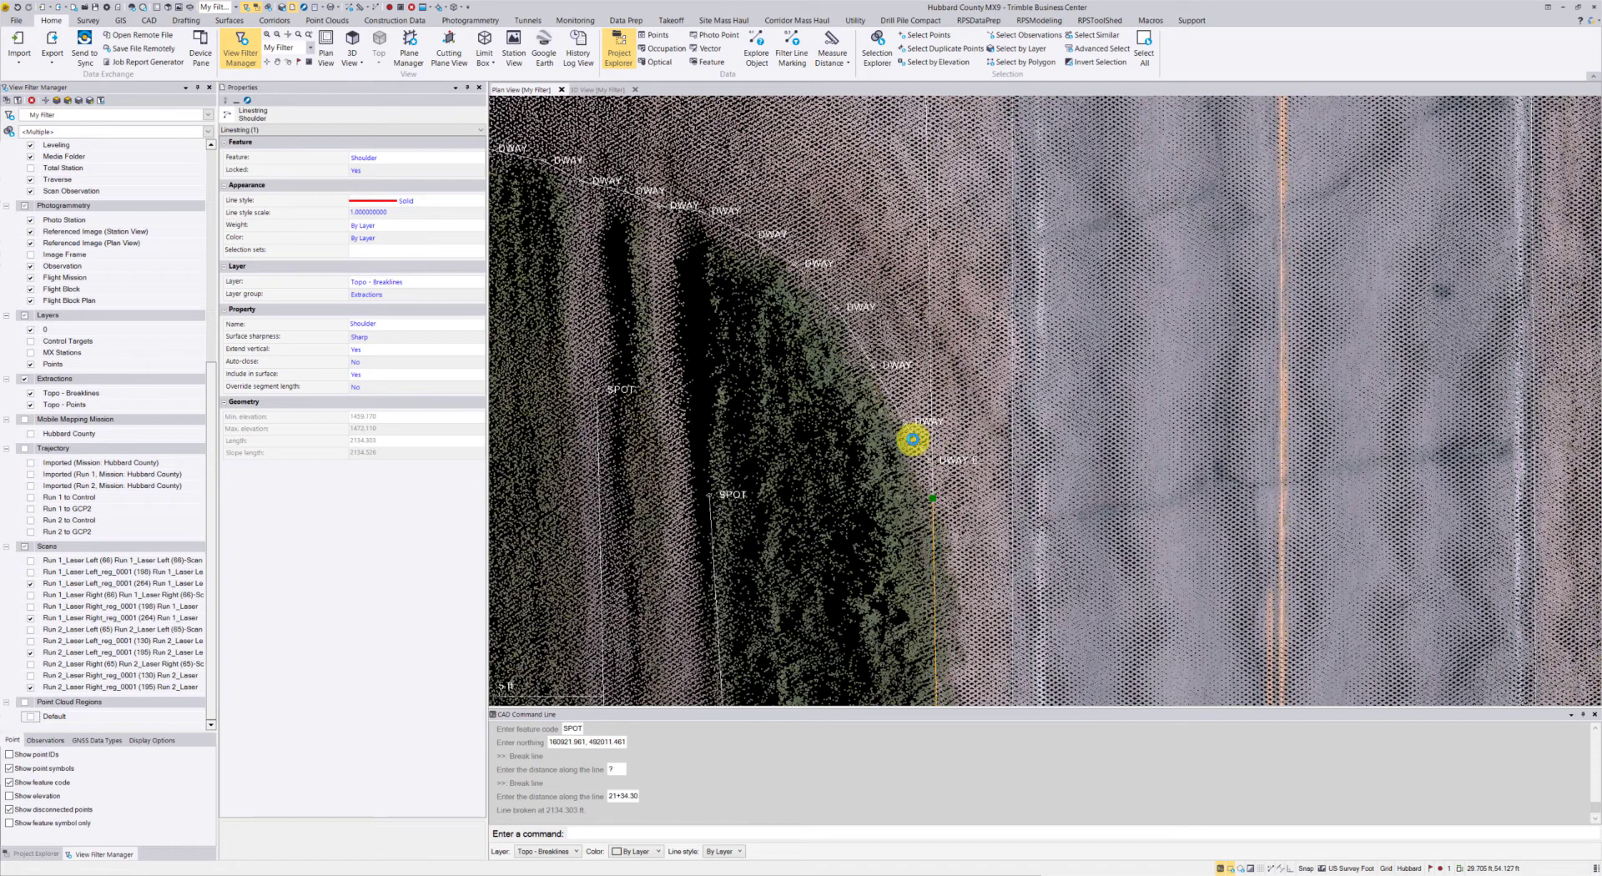
click(913, 439)
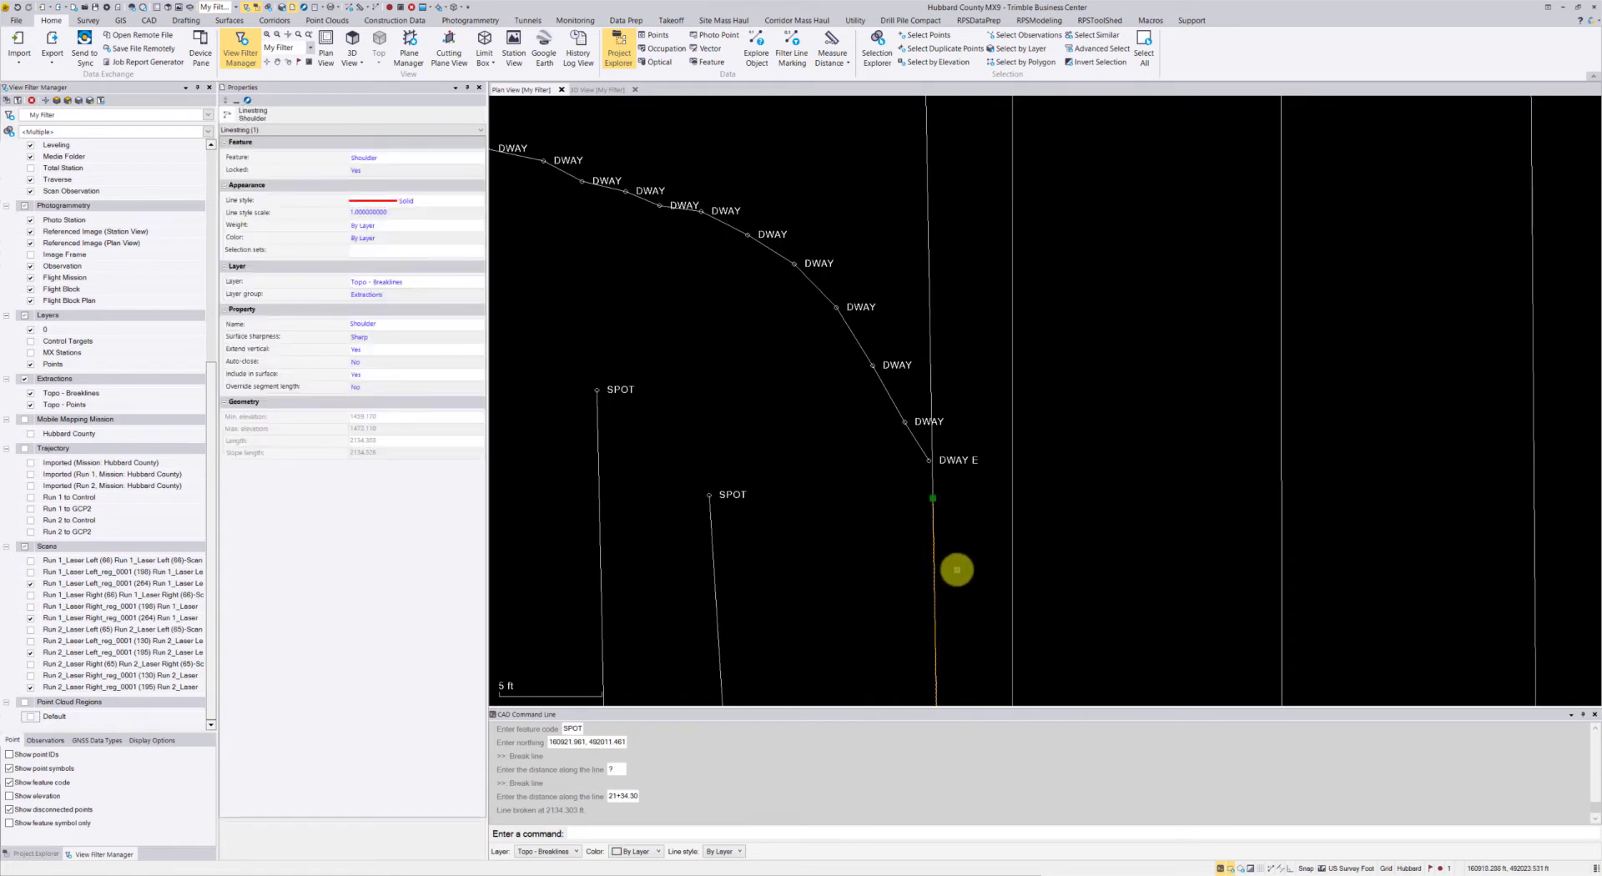
Join the Driveway Edge line to the Shoulder at DWAY E across the 1.533 ft gap.
text(join)
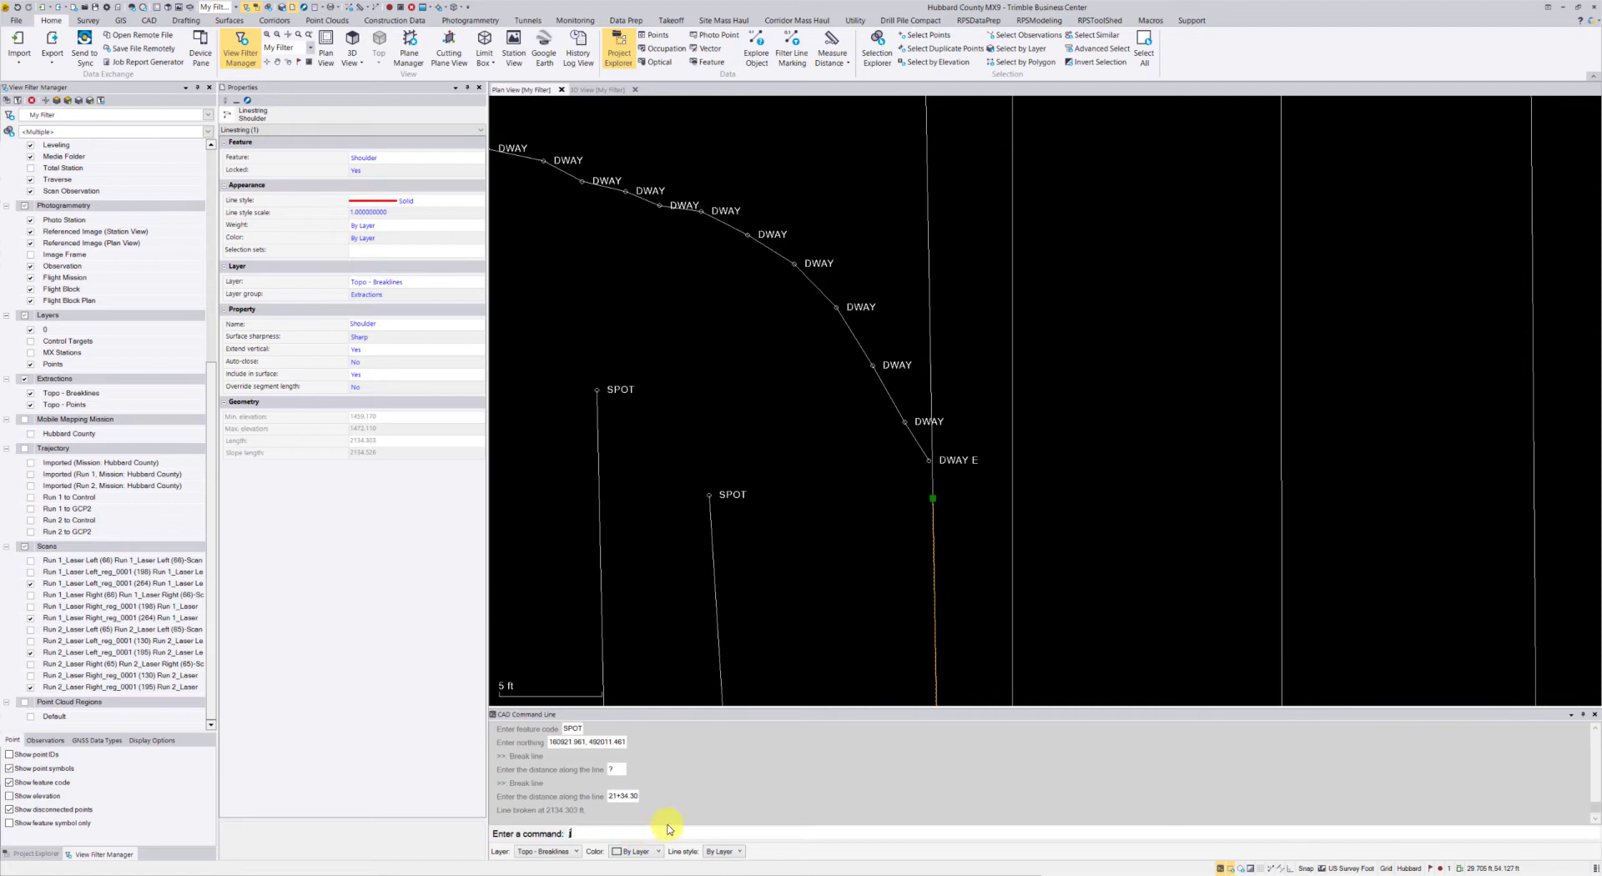
key(Return)
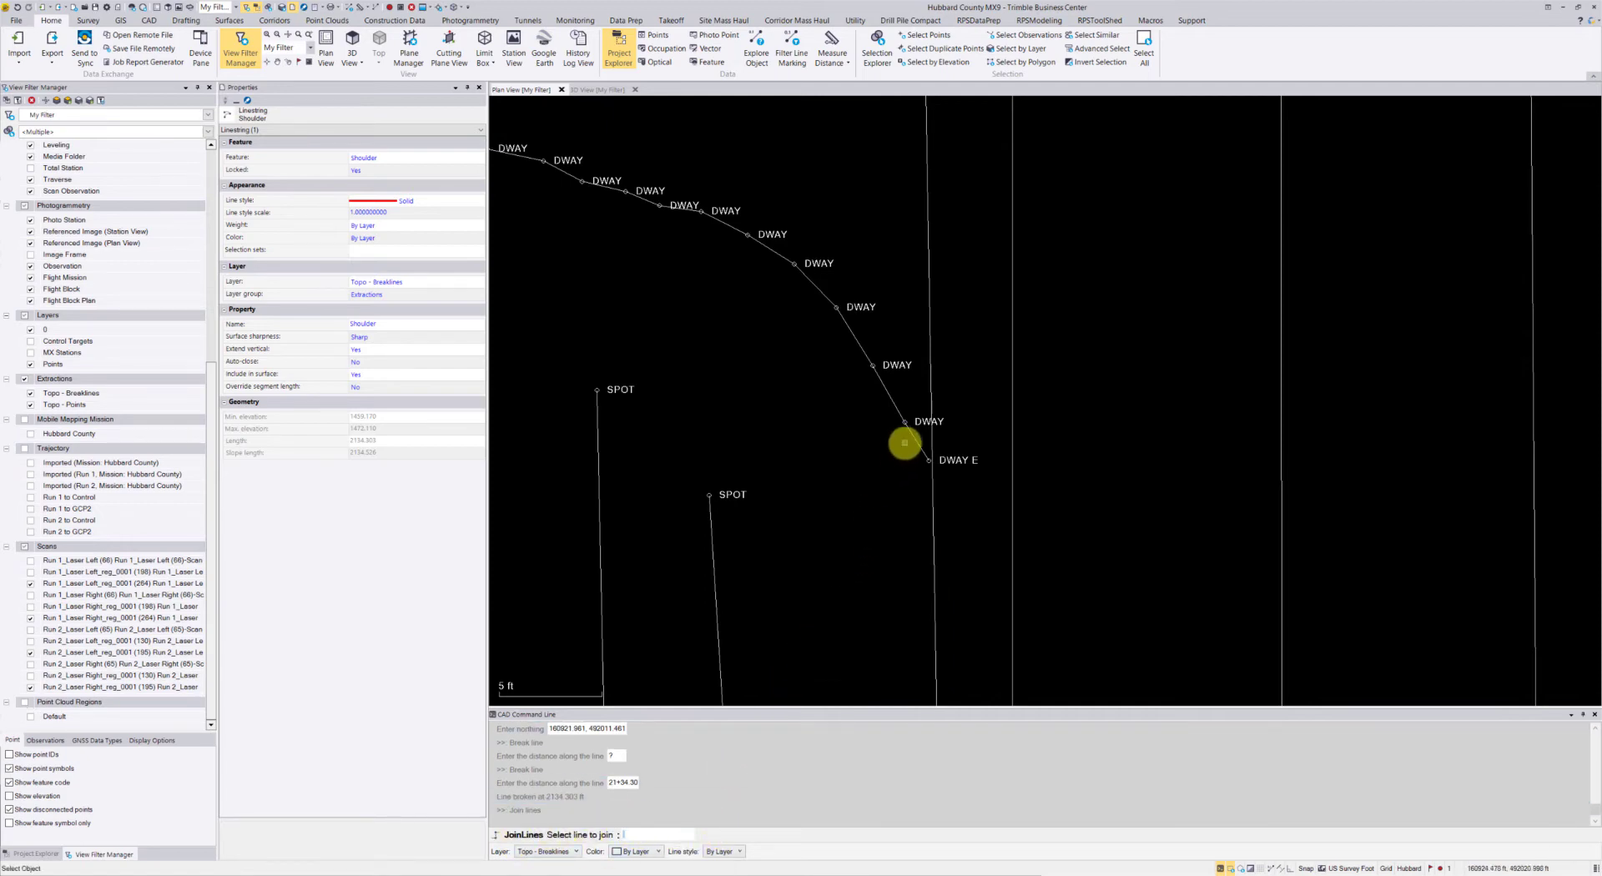
click(911, 435)
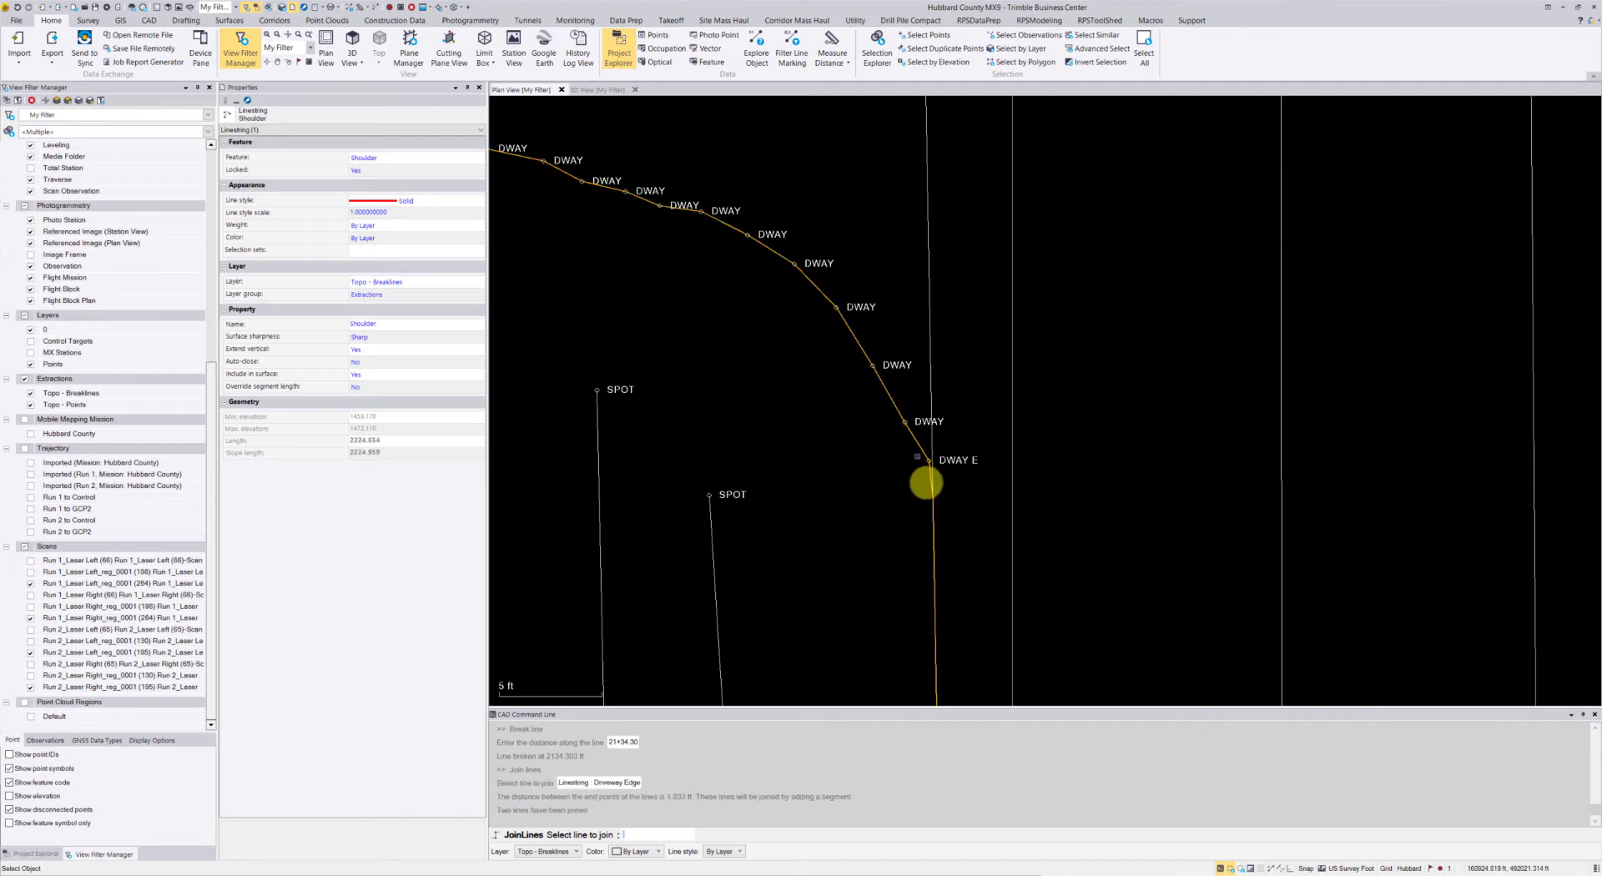
scroll(923, 497, up, 5)
middle_drag(919, 489, 904, 490)
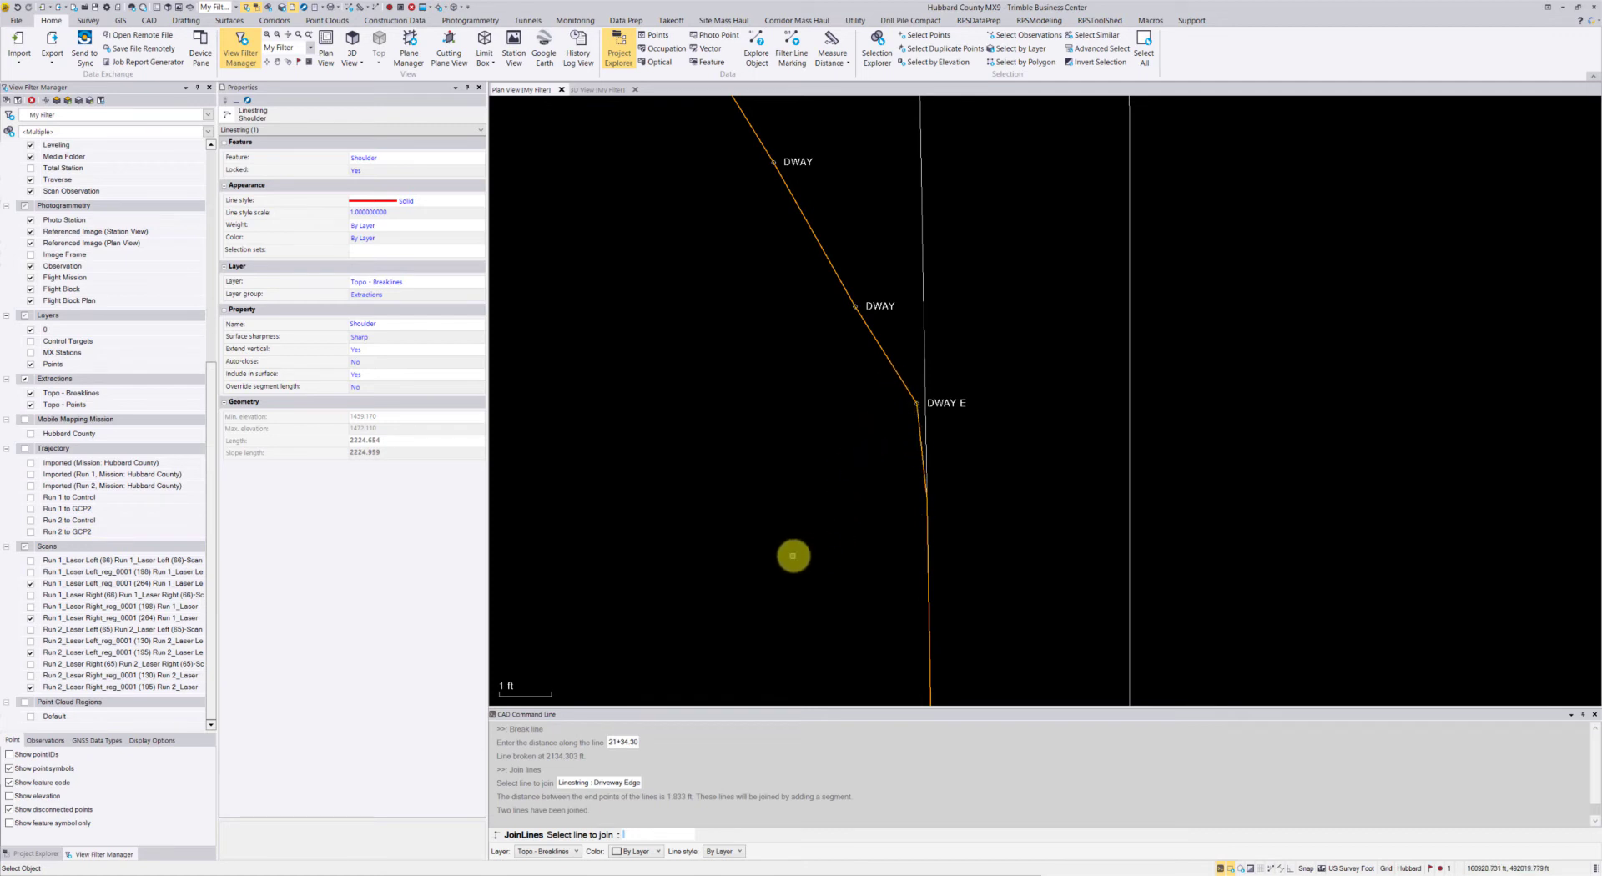
key(Return)
scroll(809, 502, down, 3)
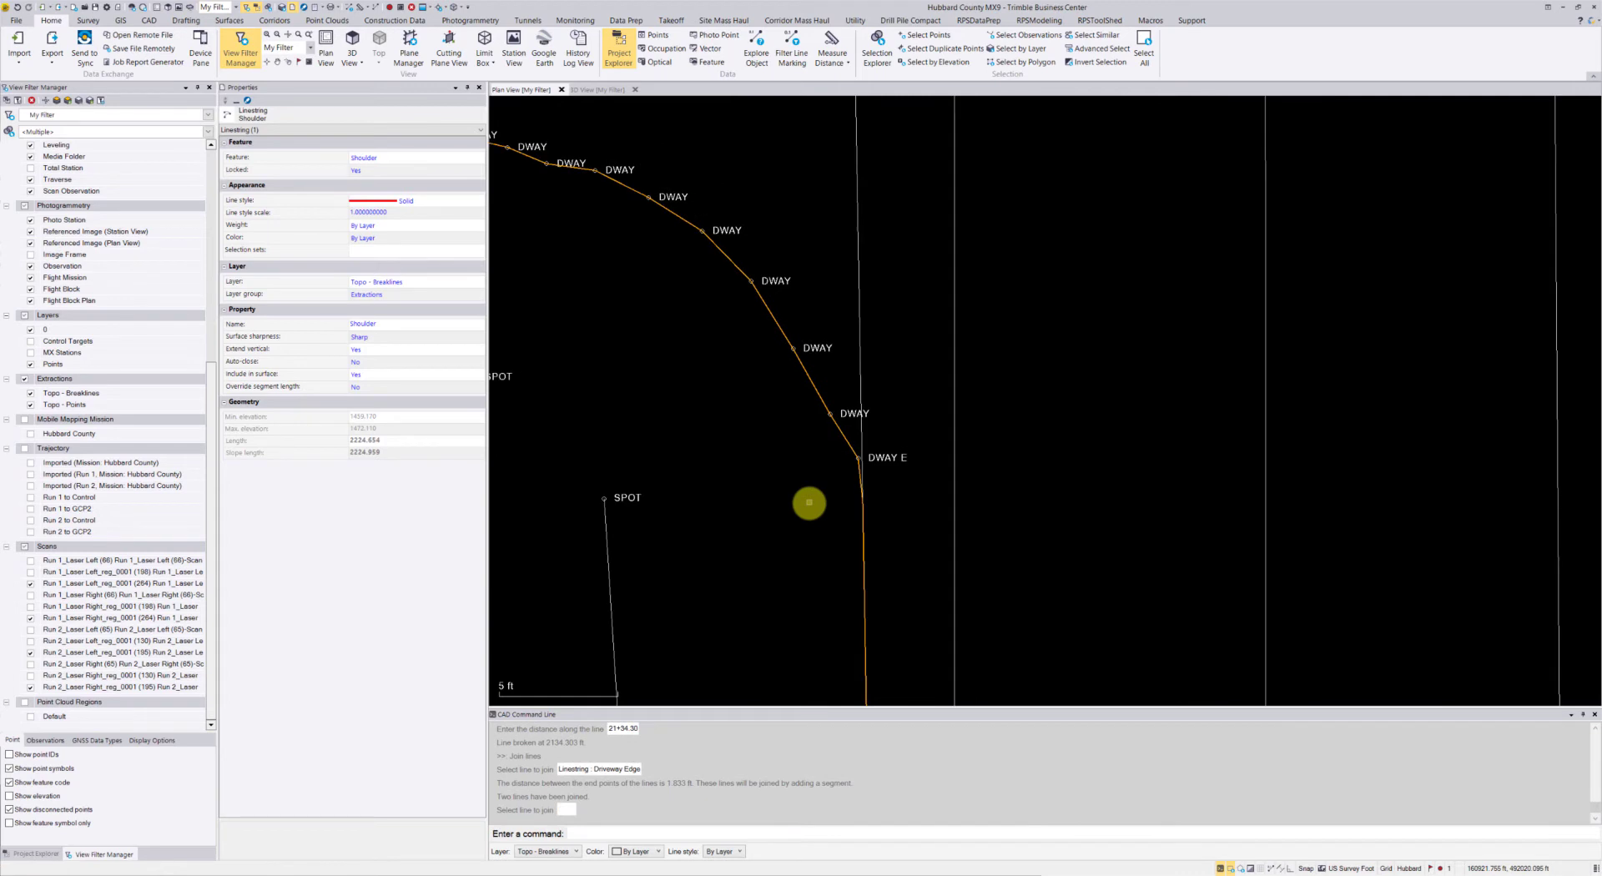
scroll(901, 692, down, 2)
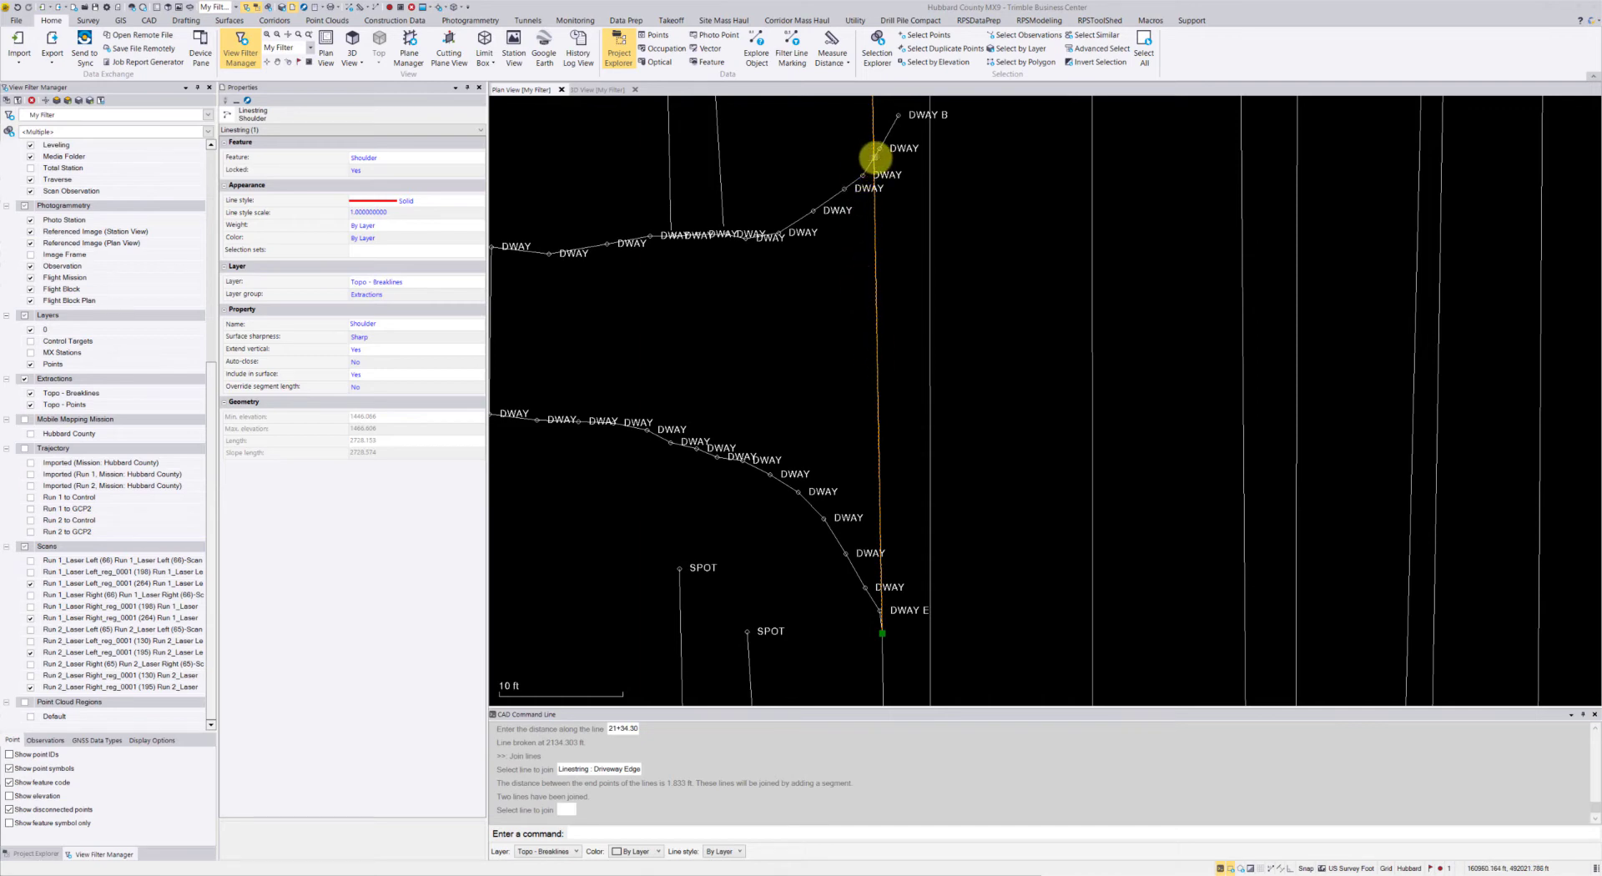
middle_drag(875, 156, 898, 404)
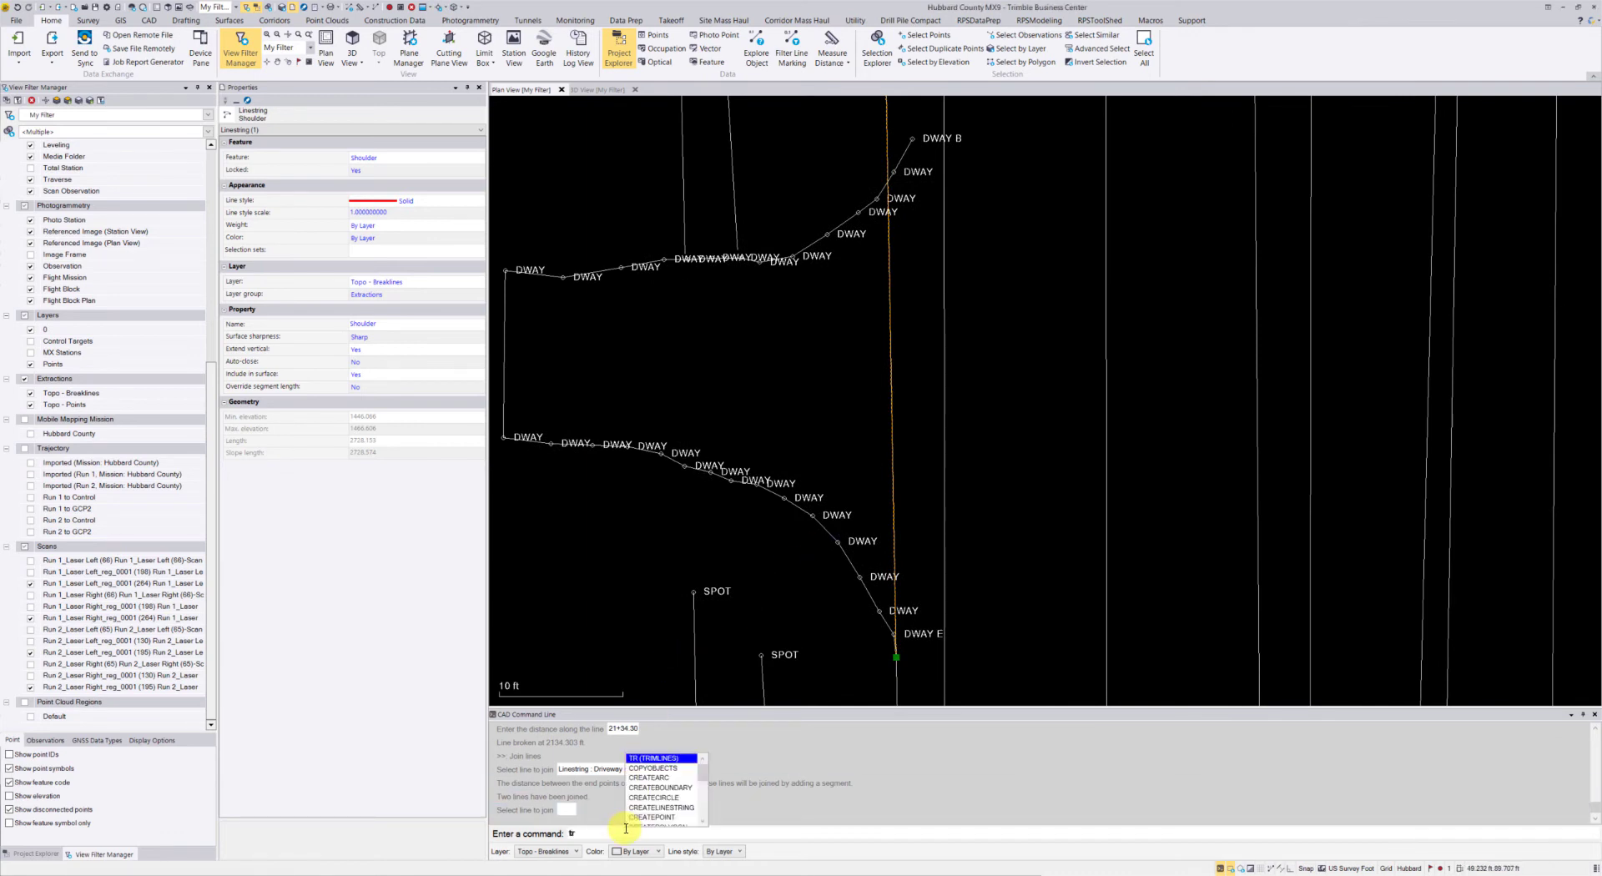
Trim the DWAY driveway line where it crosses the Shoulder line.
text(r)
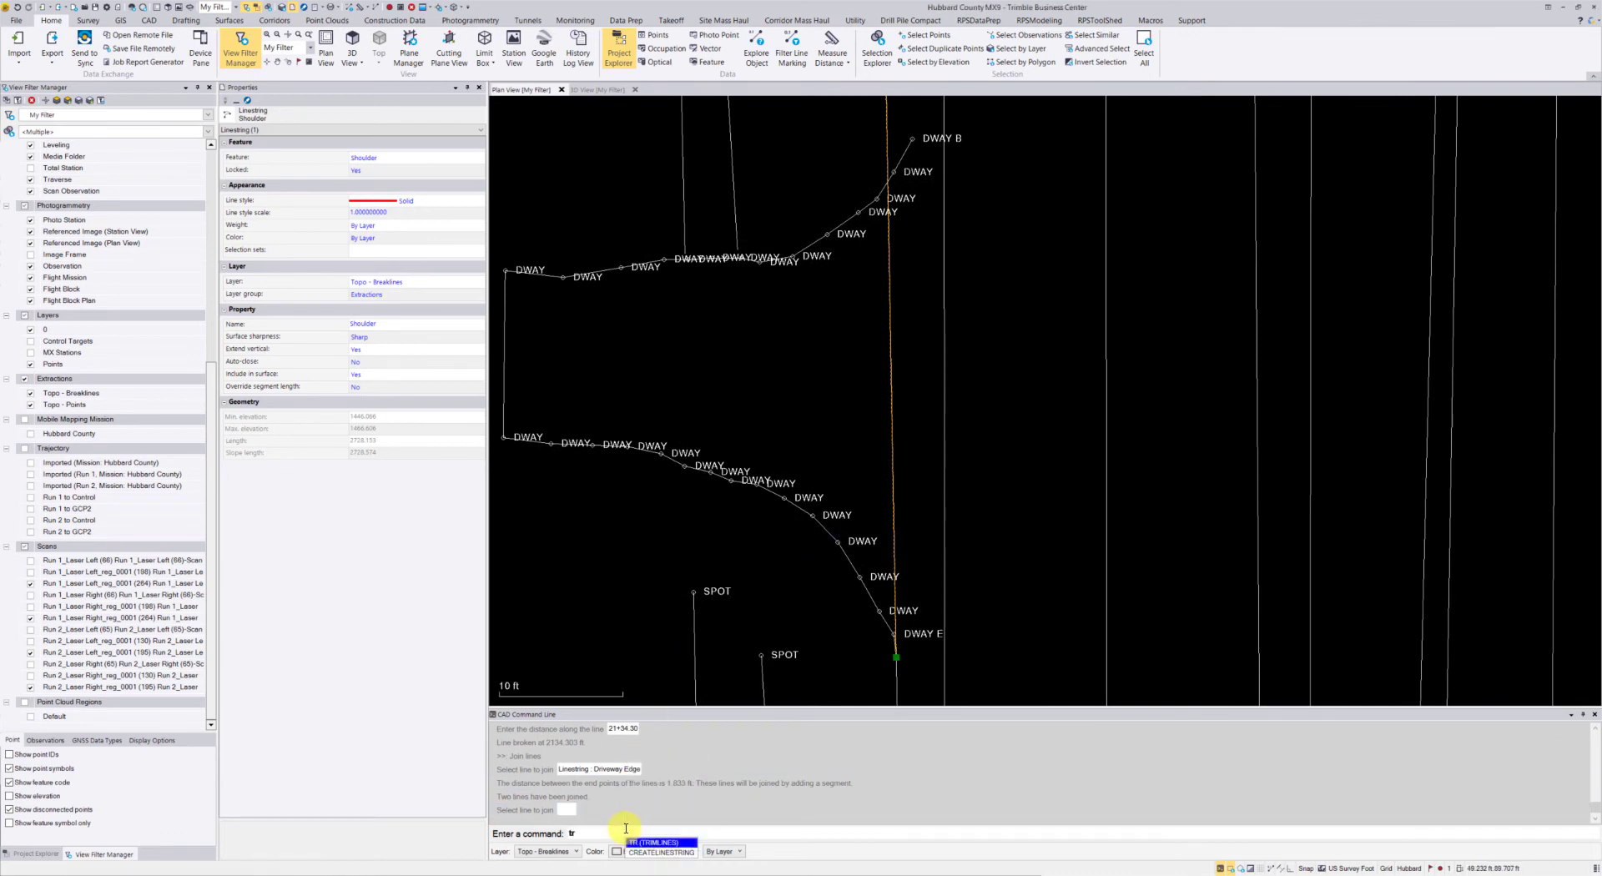
key(Return)
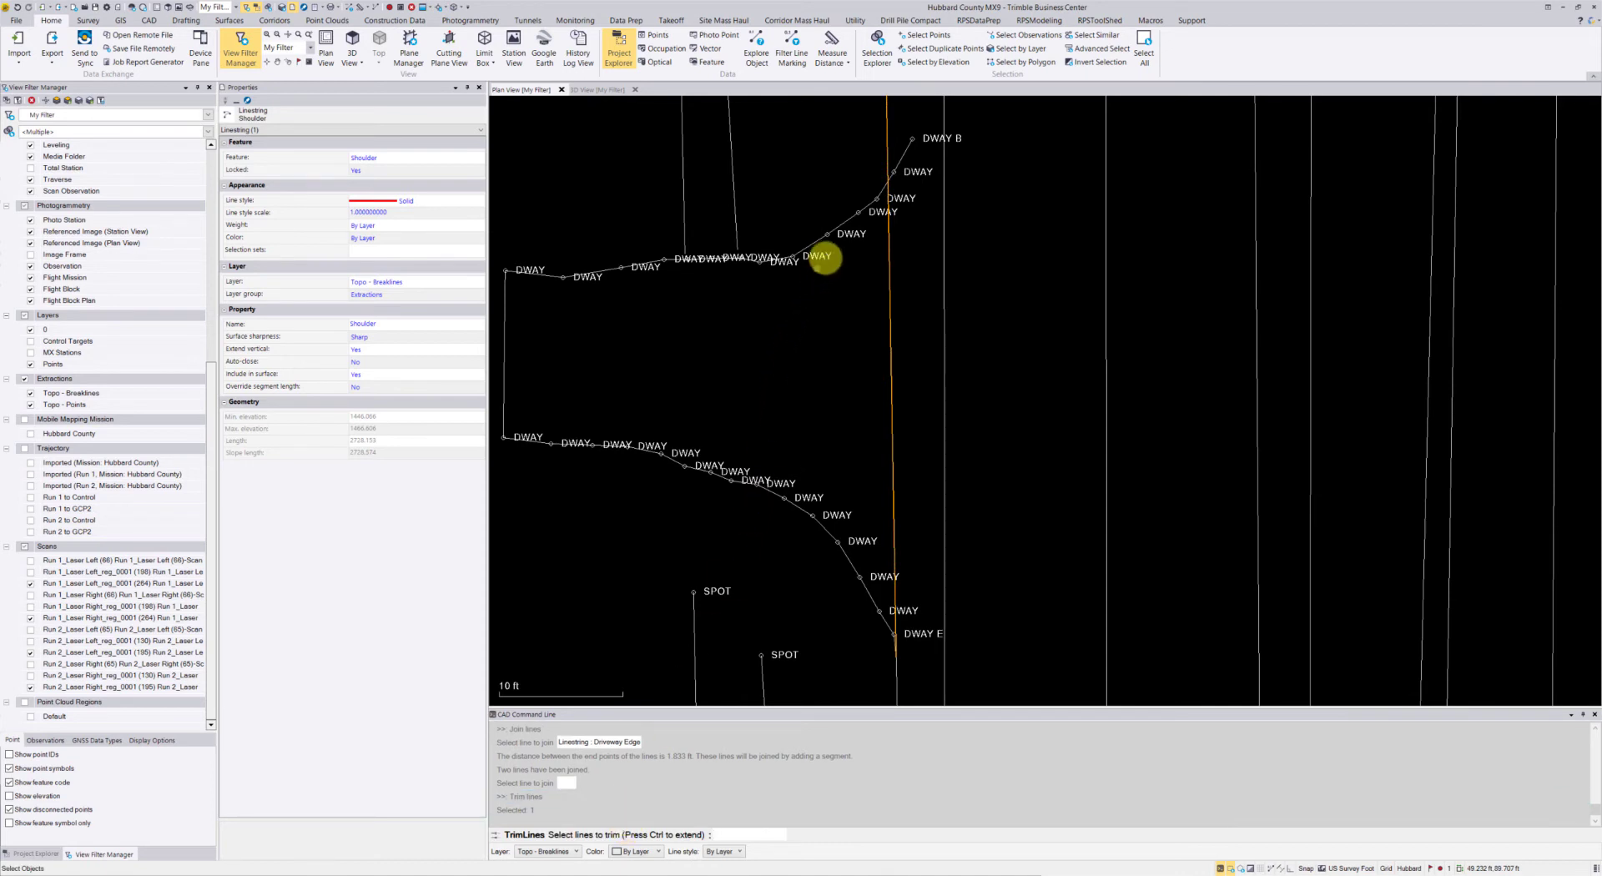
scroll(847, 250, up, 1)
scroll(842, 291, up, 2)
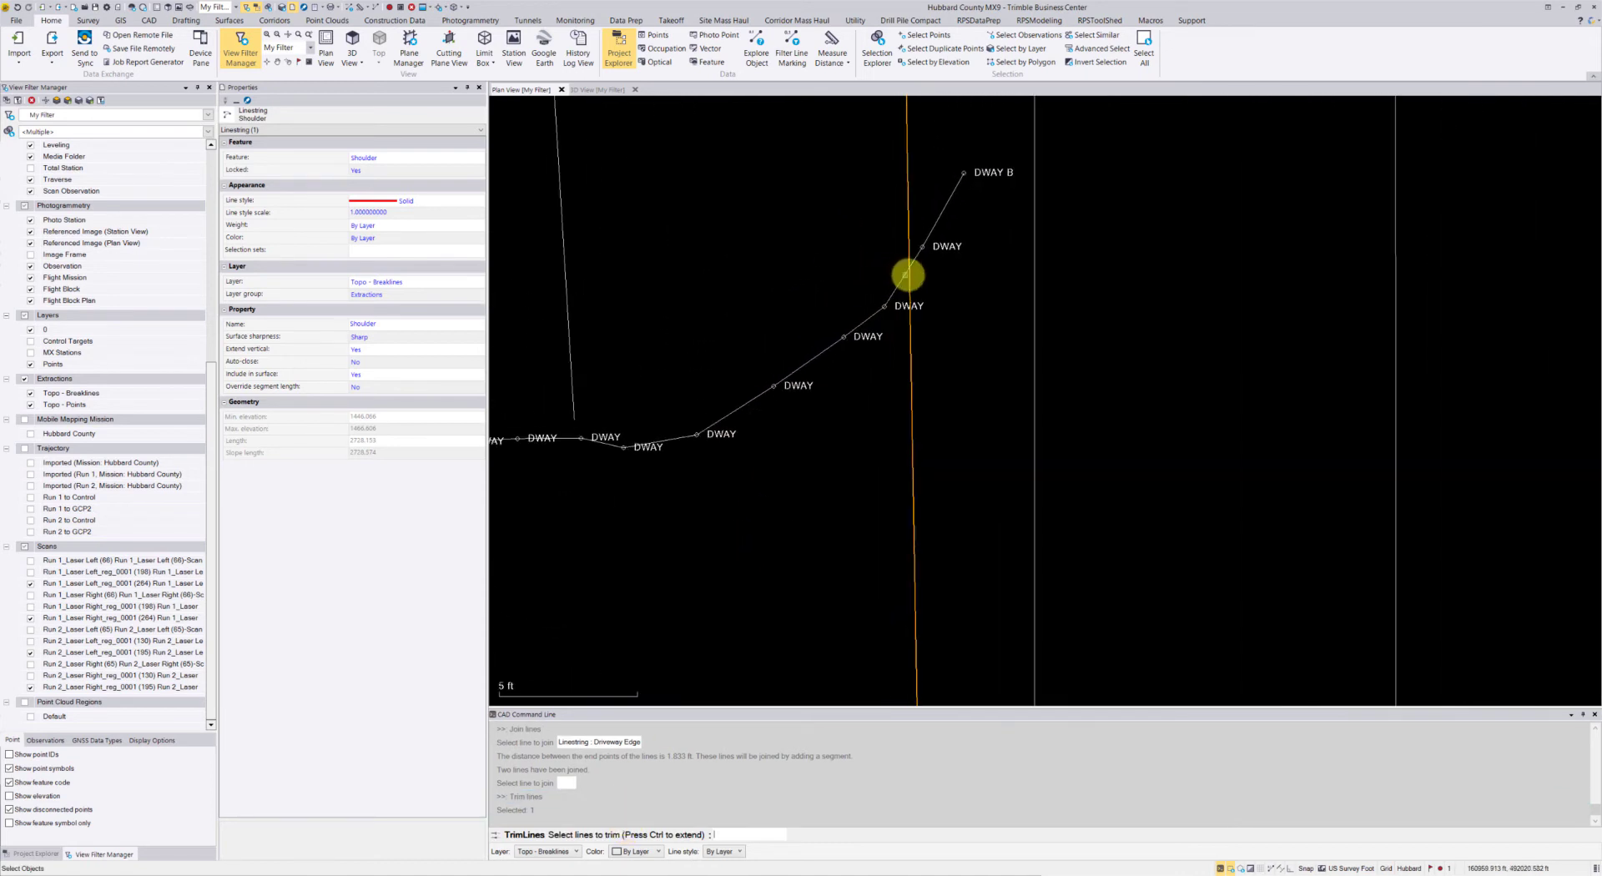
click(899, 281)
click(899, 281)
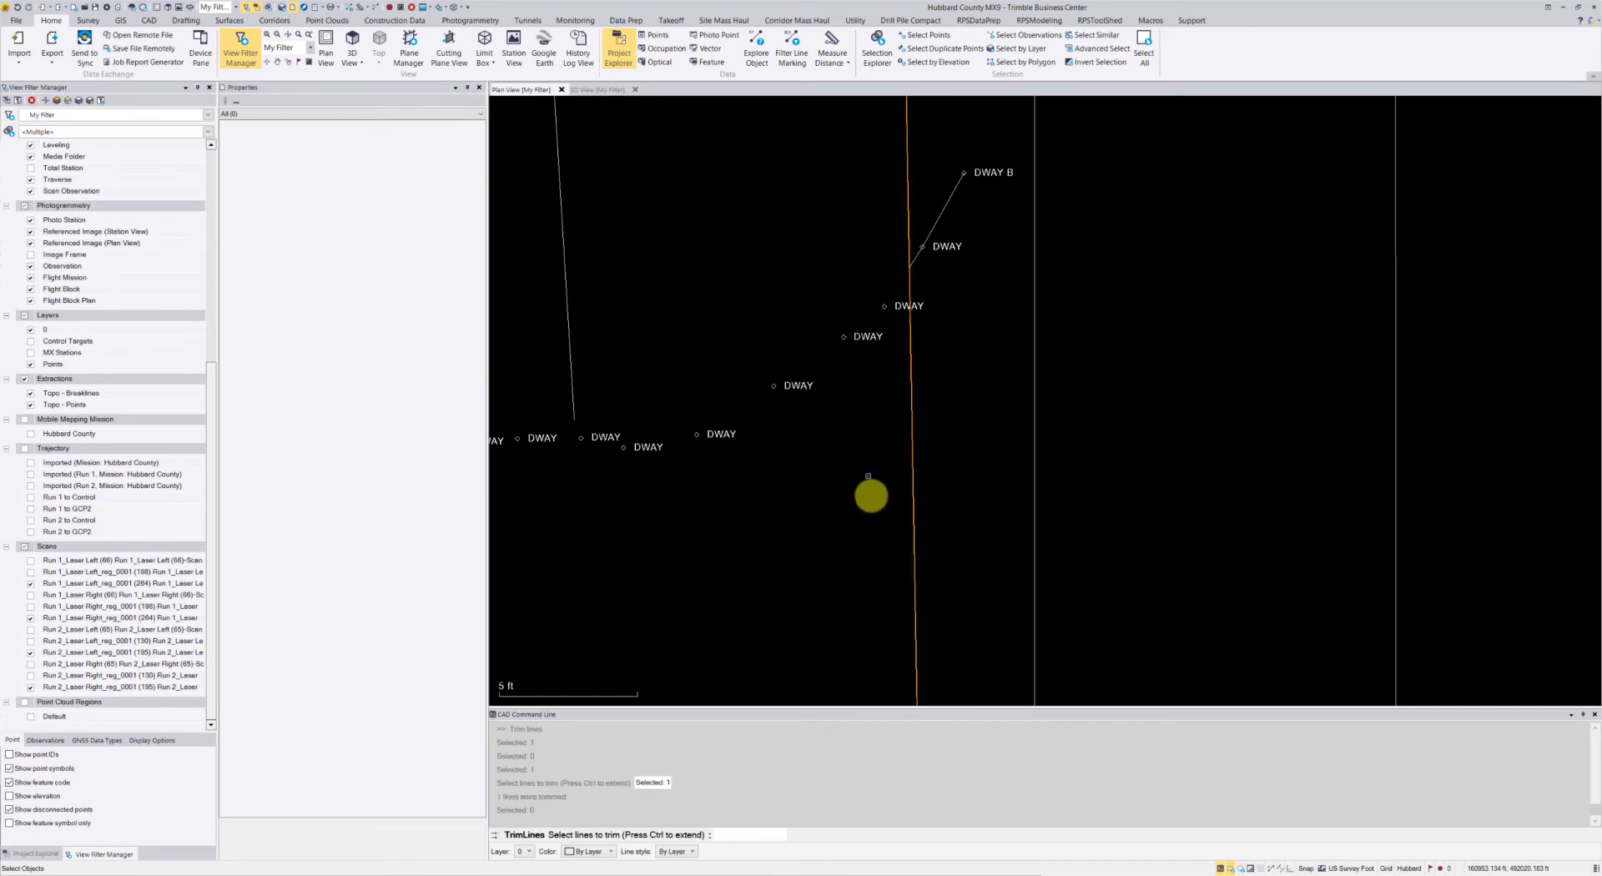
scroll(842, 551, down, 1)
middle_drag(843, 550, 980, 440)
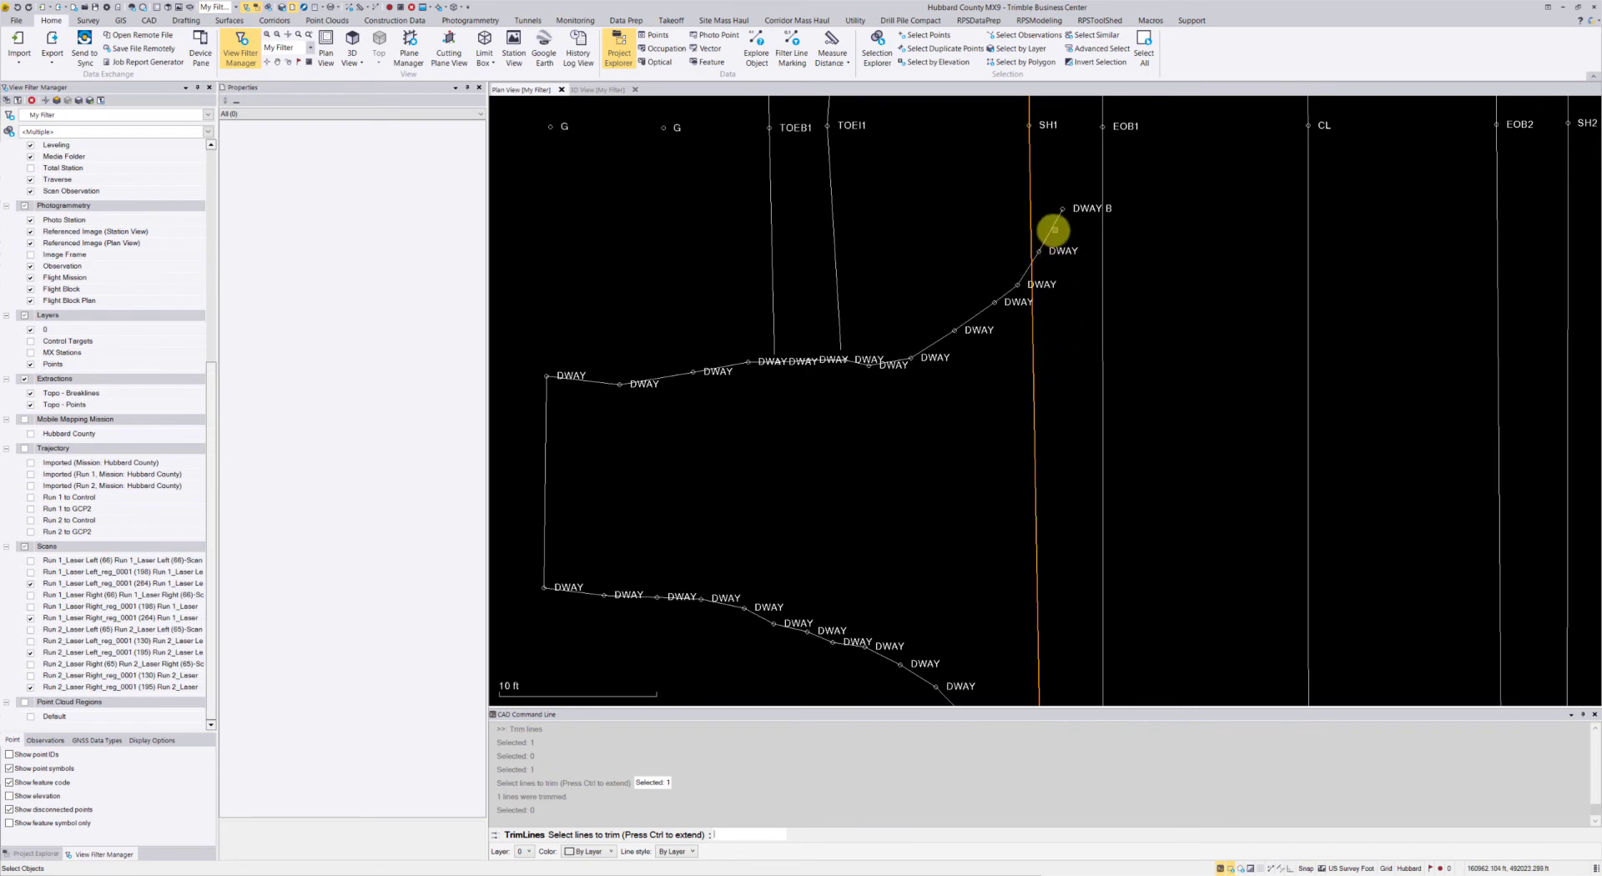
key(Escape)
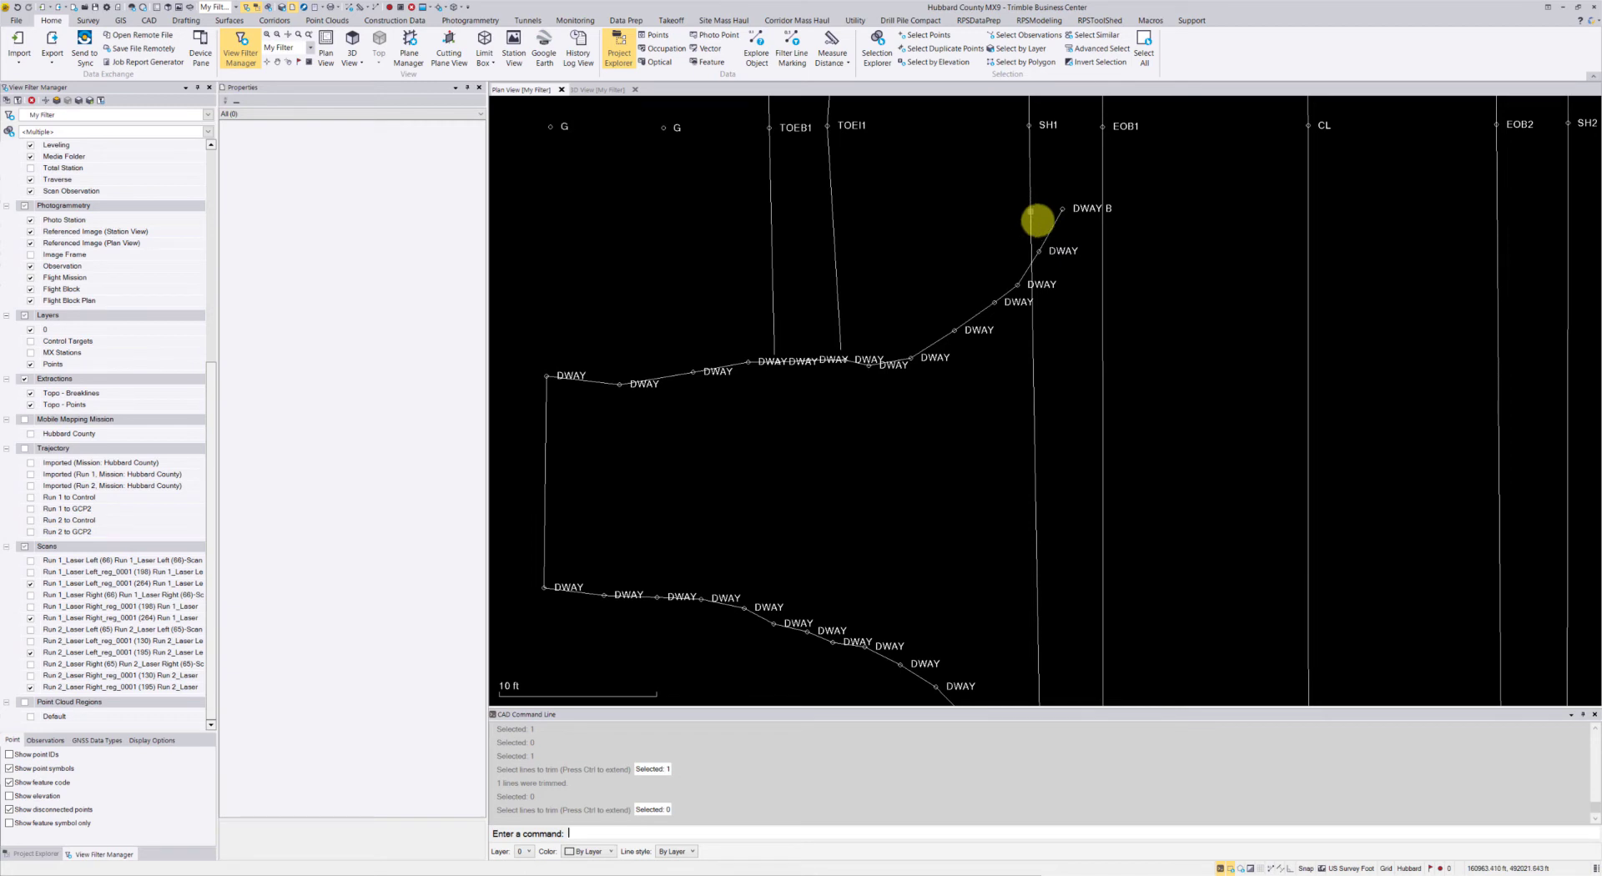
Trim the Shoulder line below the driveway back to the driveway edge near DWAY B.
click(1047, 236)
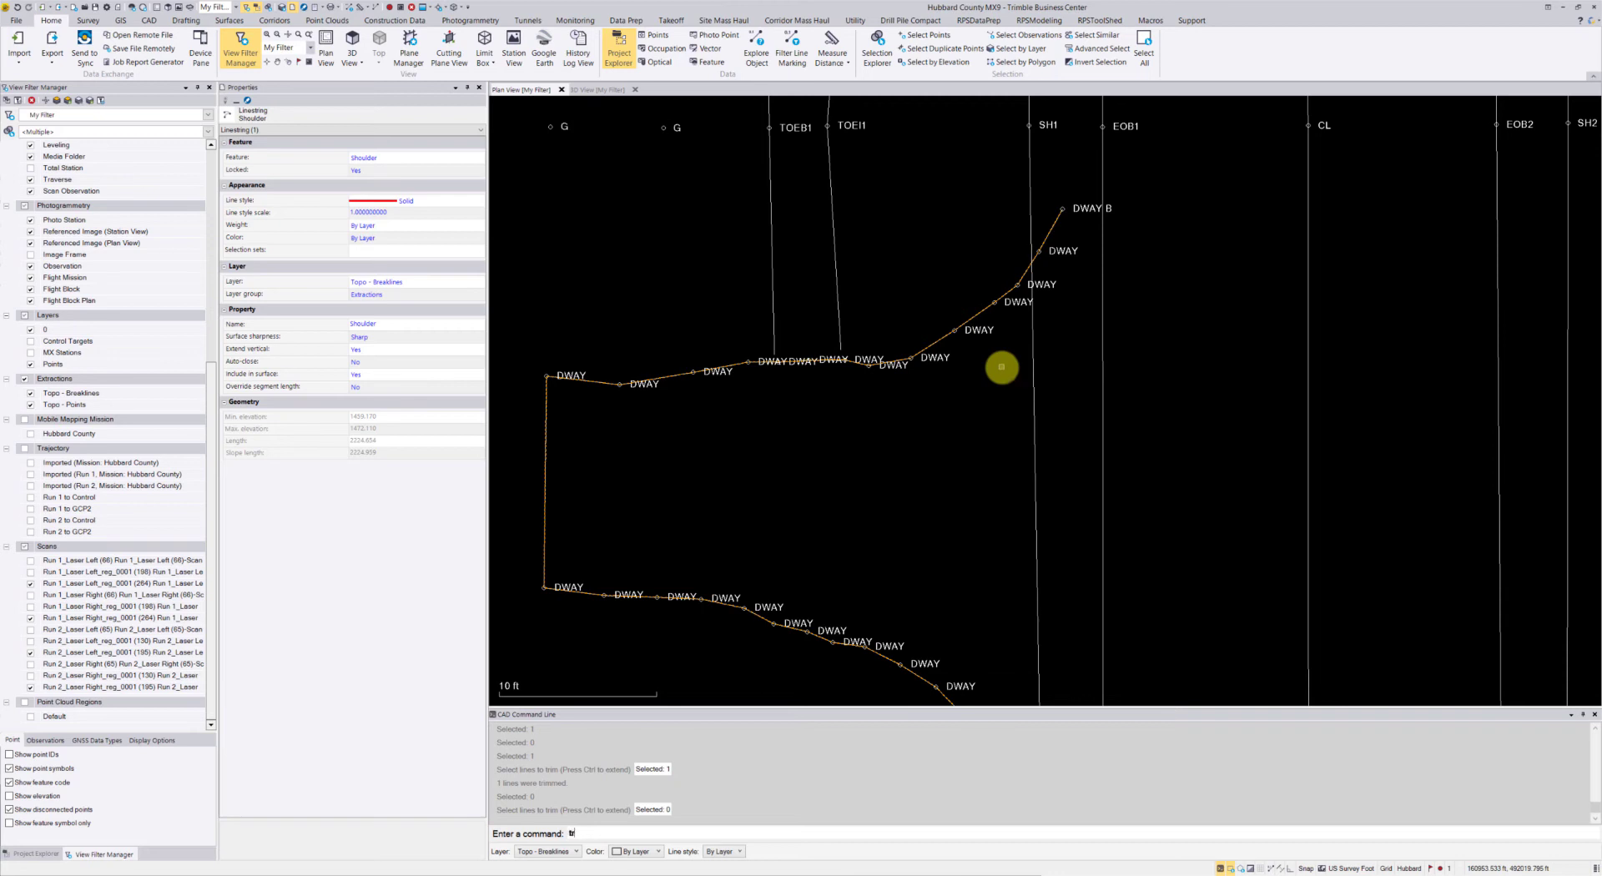
key(Return)
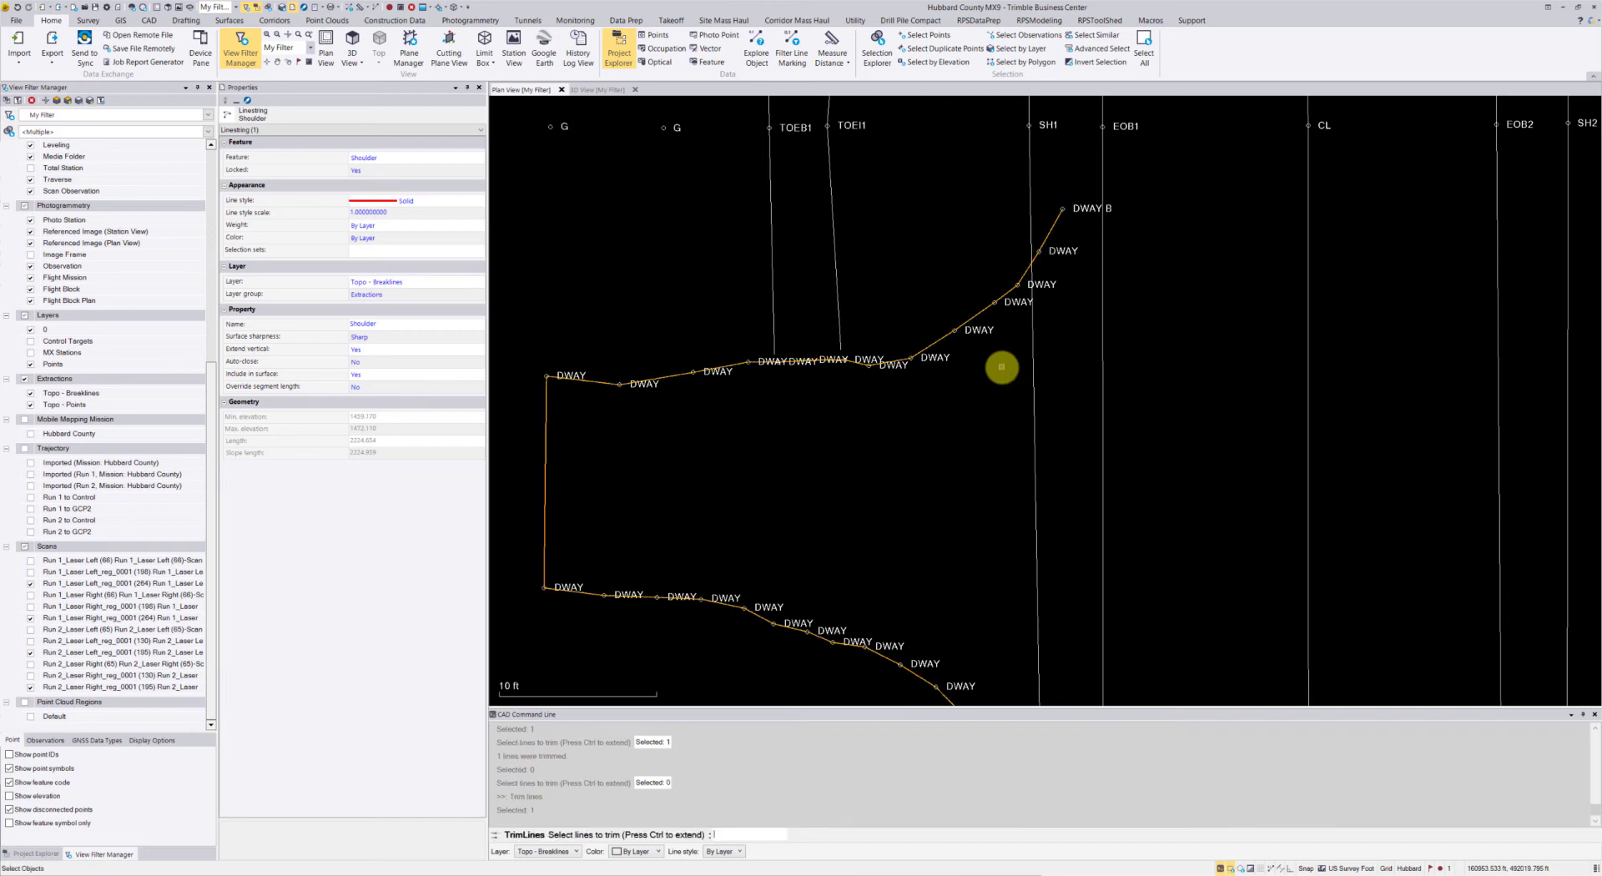
click(1034, 338)
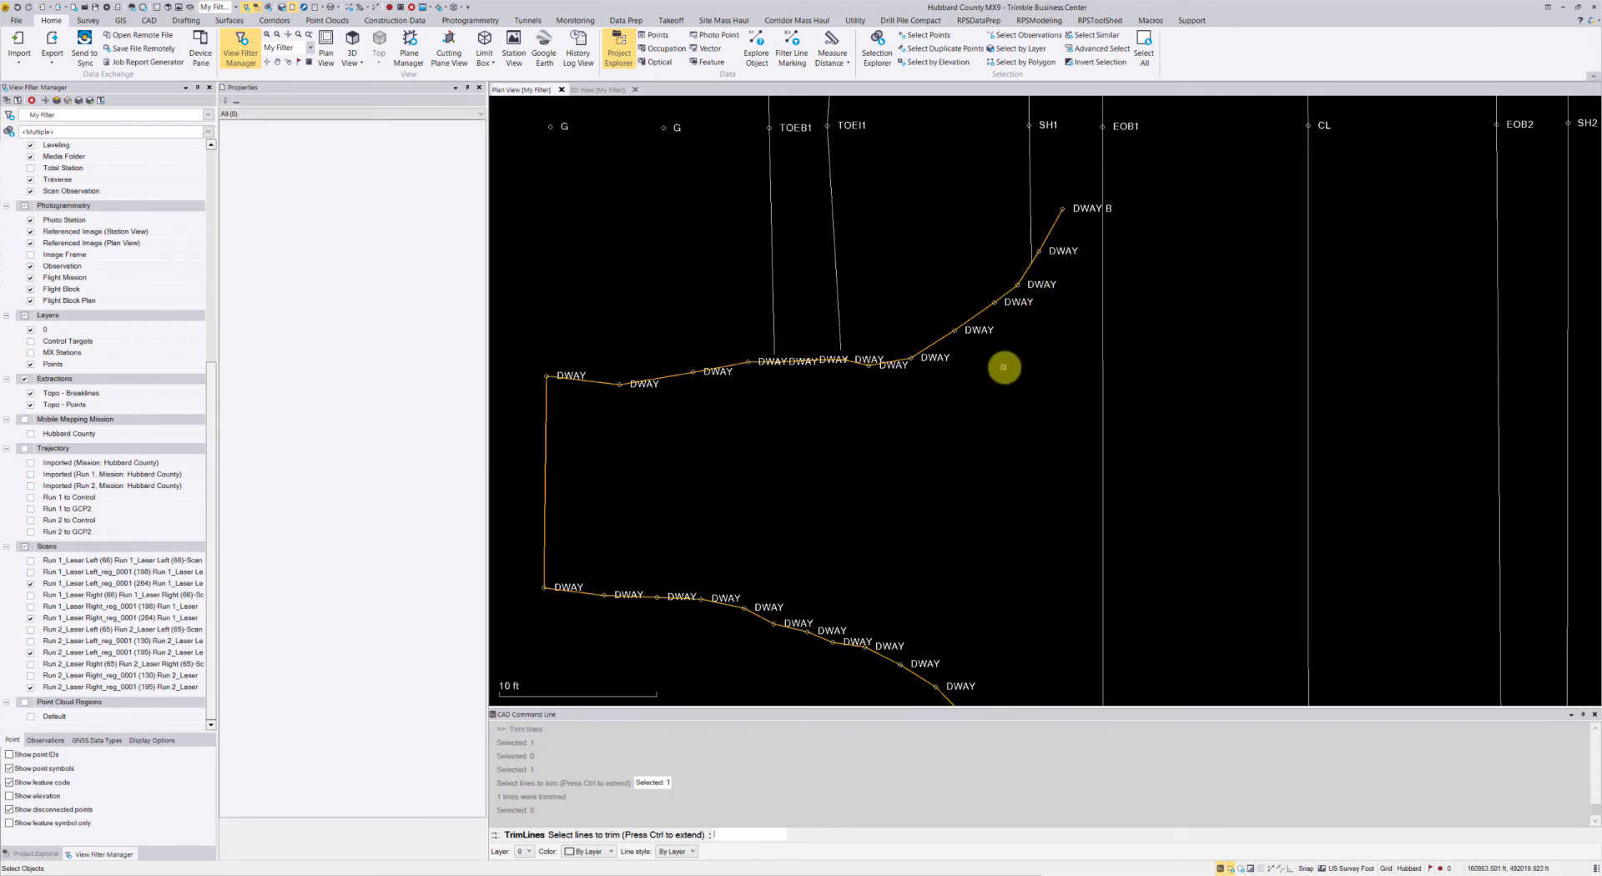
middle_drag(1010, 434, 973, 362)
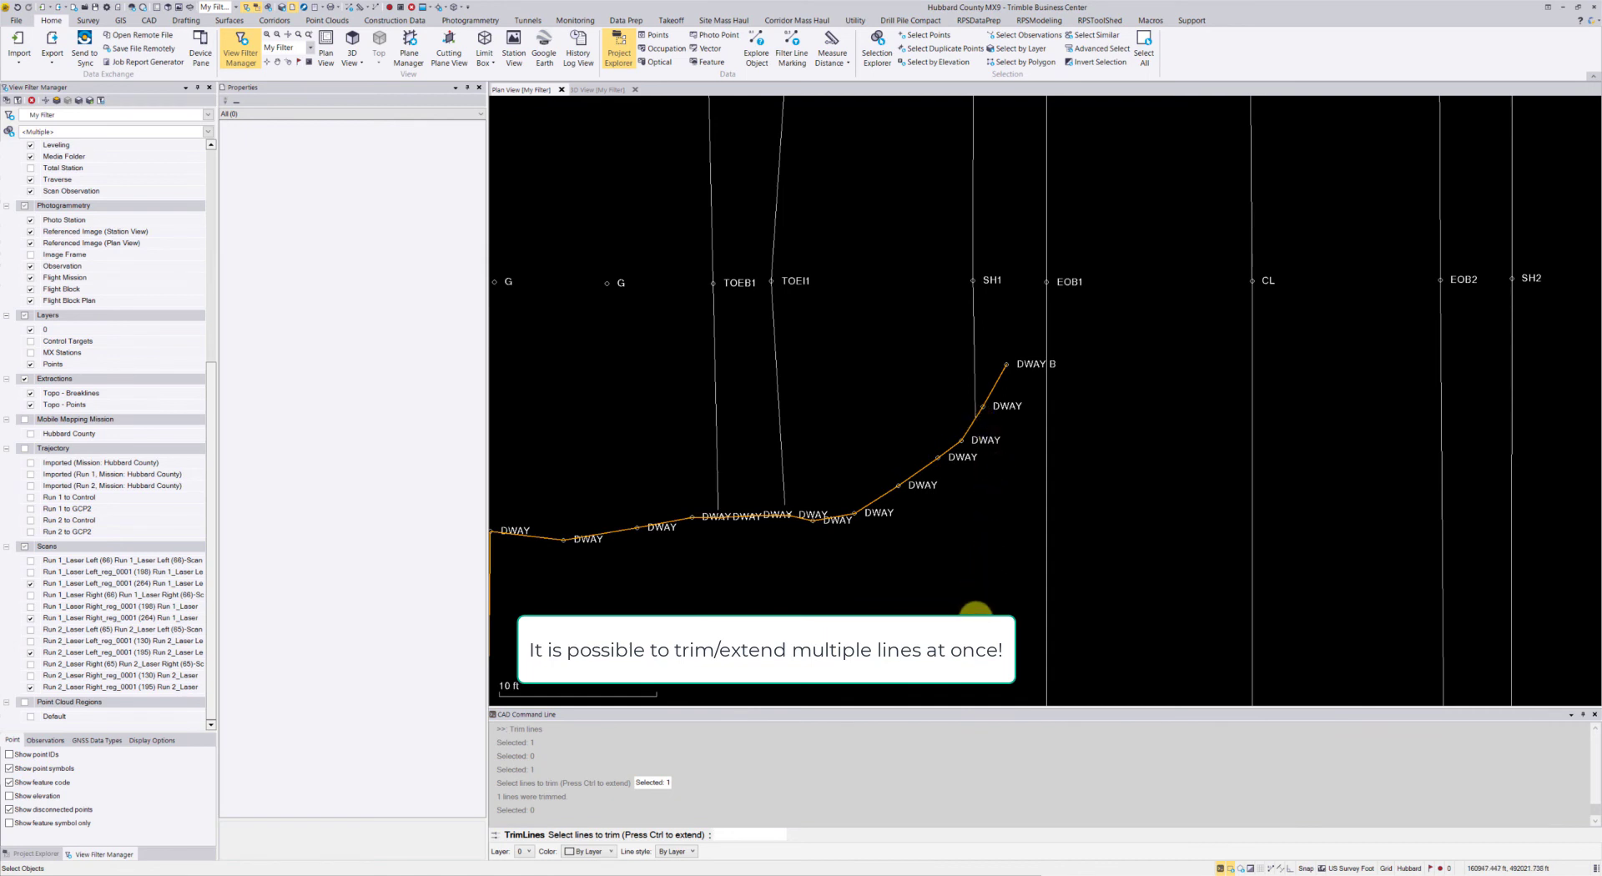
key(Escape)
middle_drag(983, 601, 1016, 484)
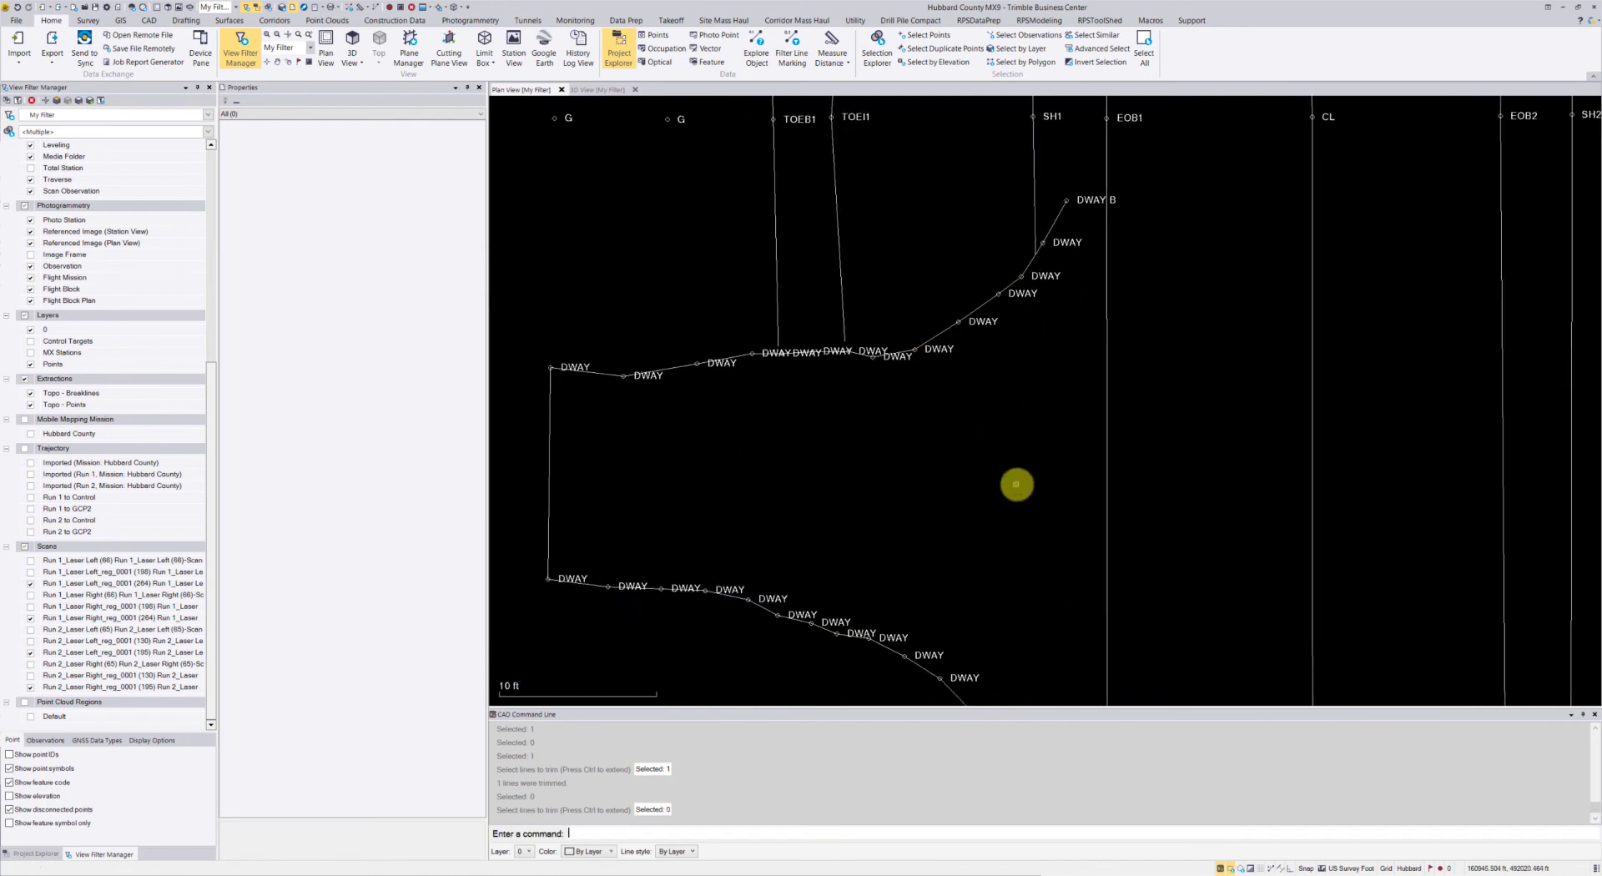